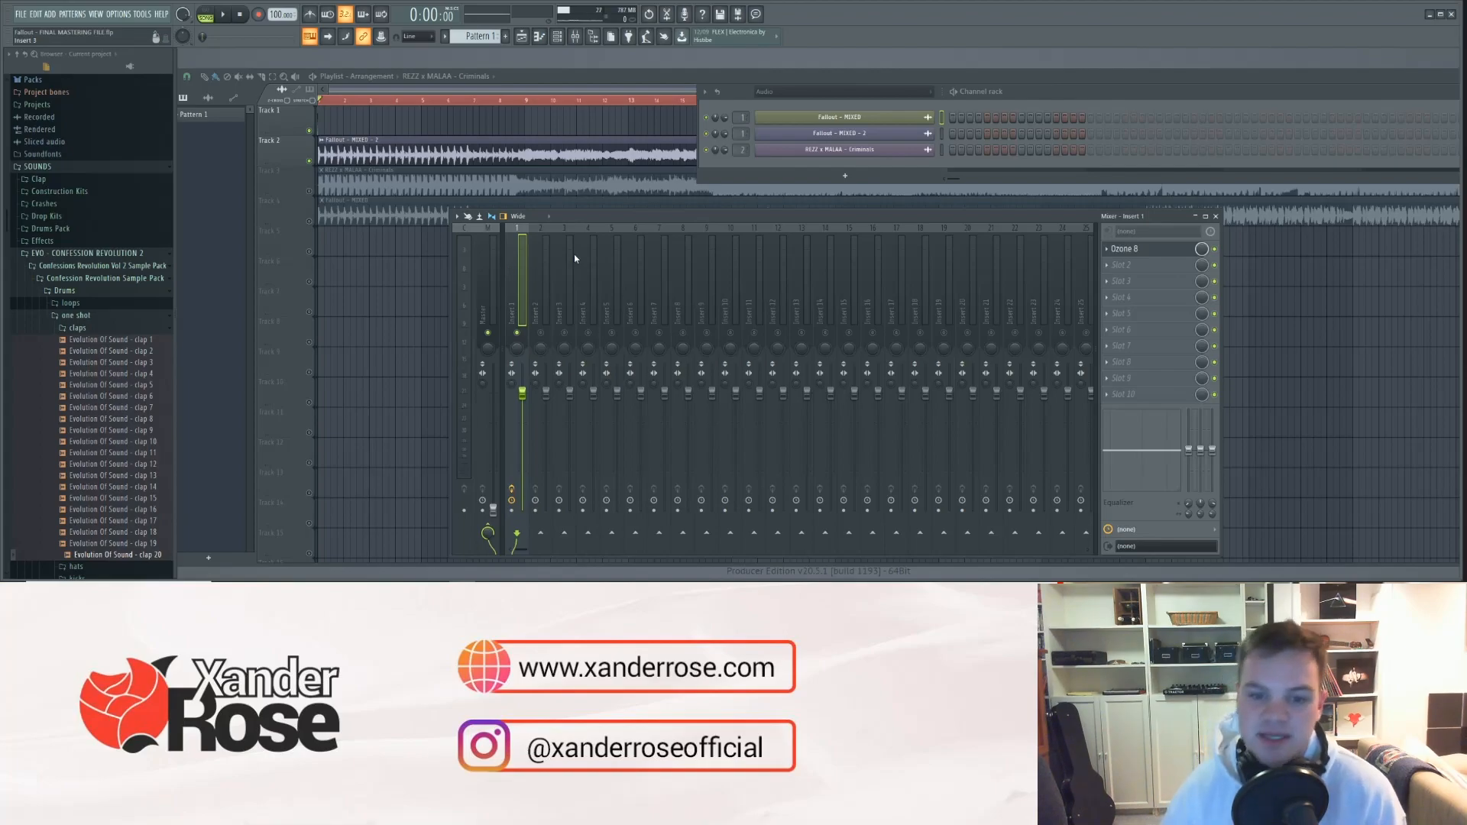
- Open Ozone 8 on mixer insert 1 and show the Equalizer module's matching curves
left_click(1145, 250)
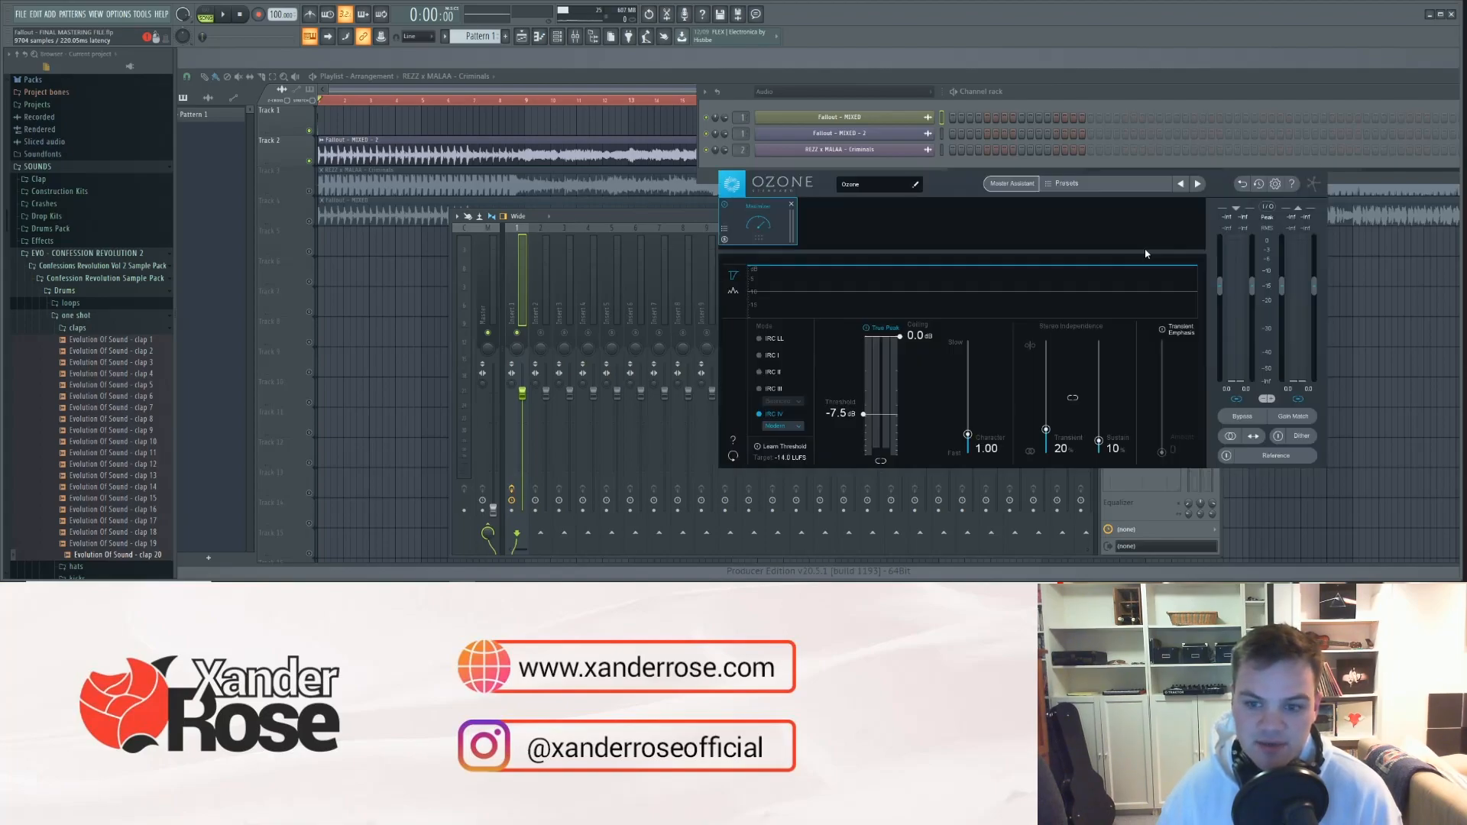
left_click_drag(1083, 163, 1053, 156)
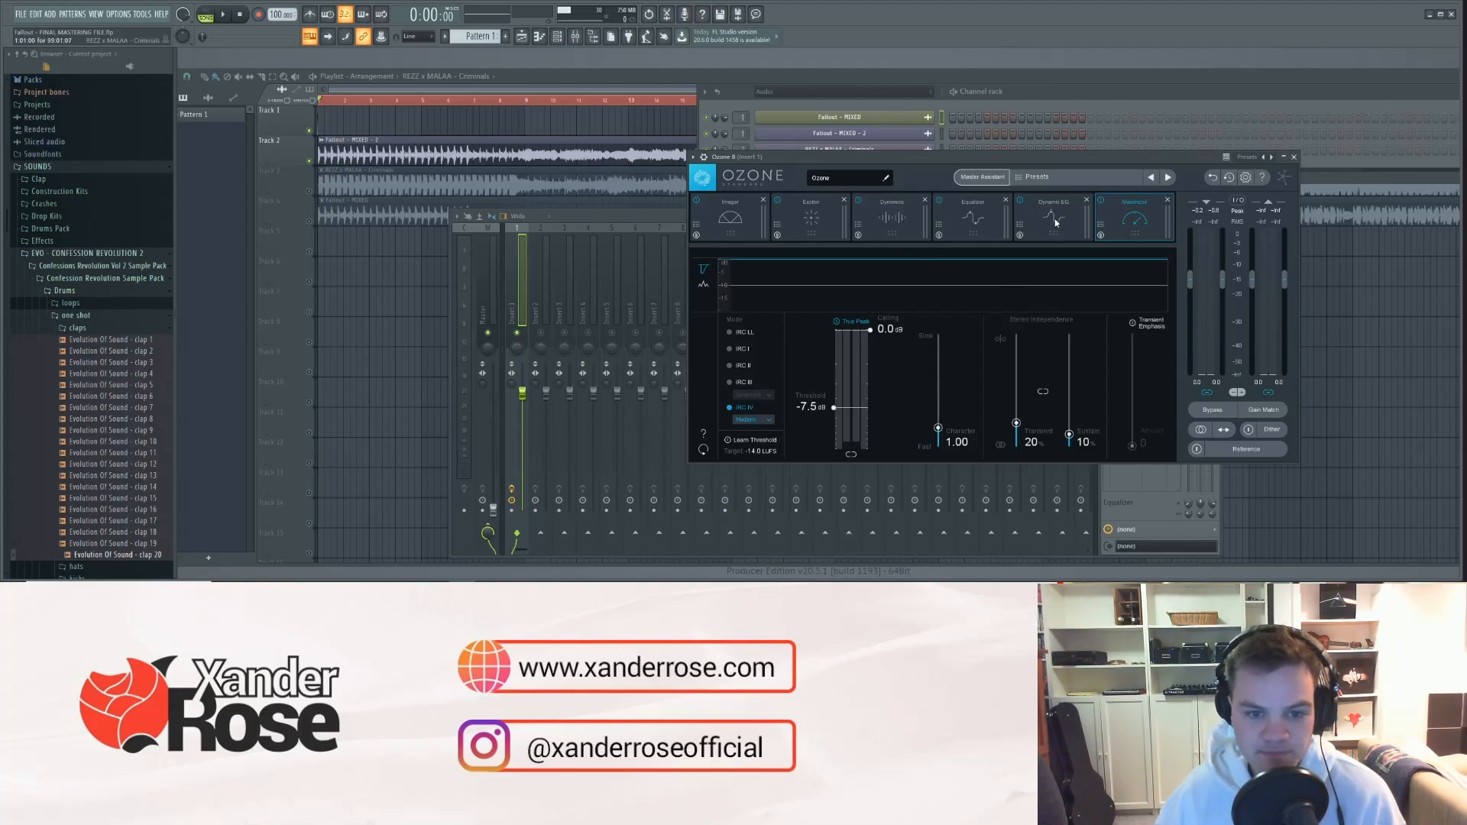
left_click(970, 227)
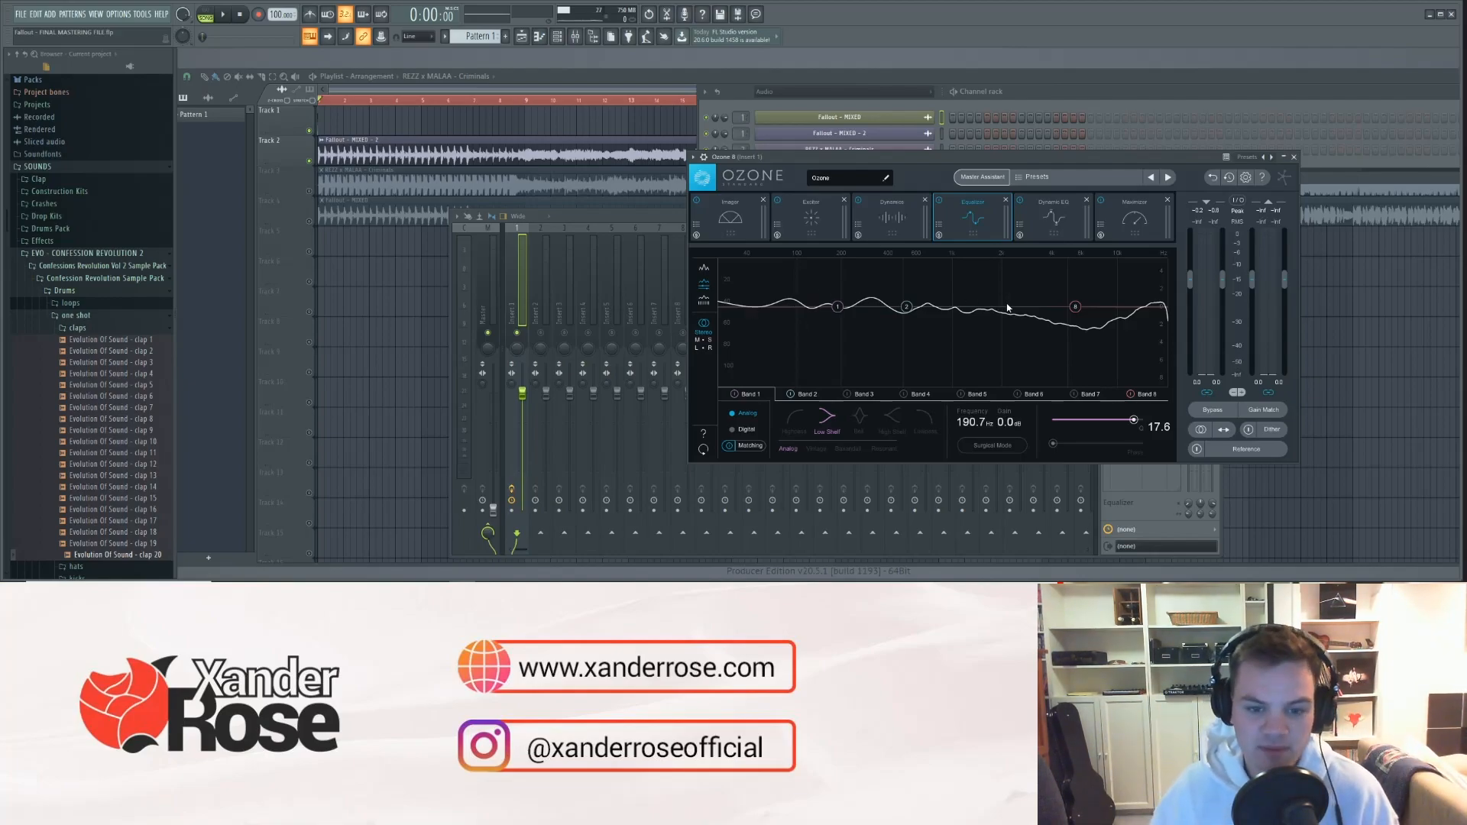
left_click(756, 450)
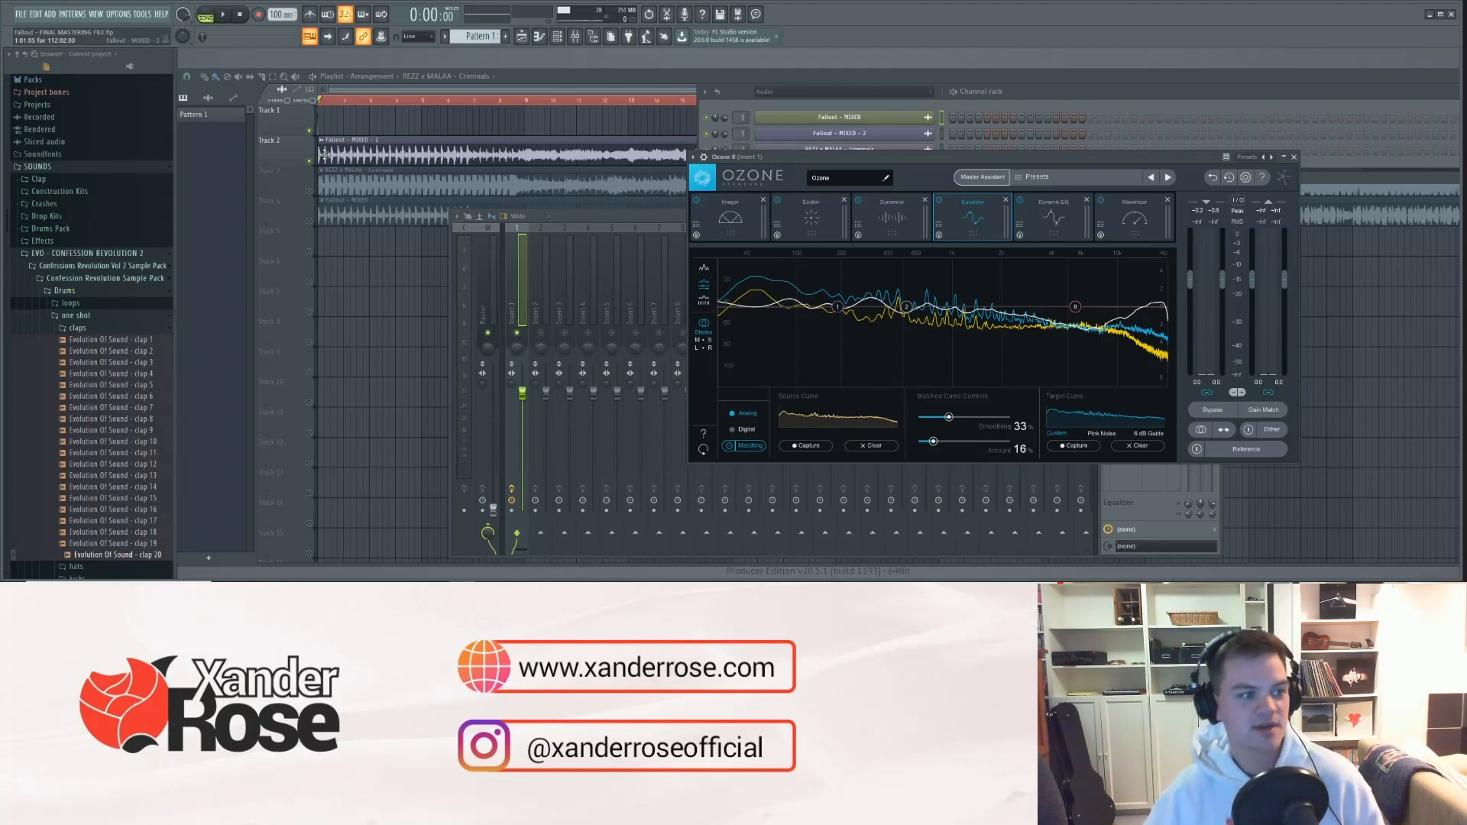
- Loop bars 33 to 37 of the arrangement and audition the track with Ozone 8 off and on
left_click(566, 76)
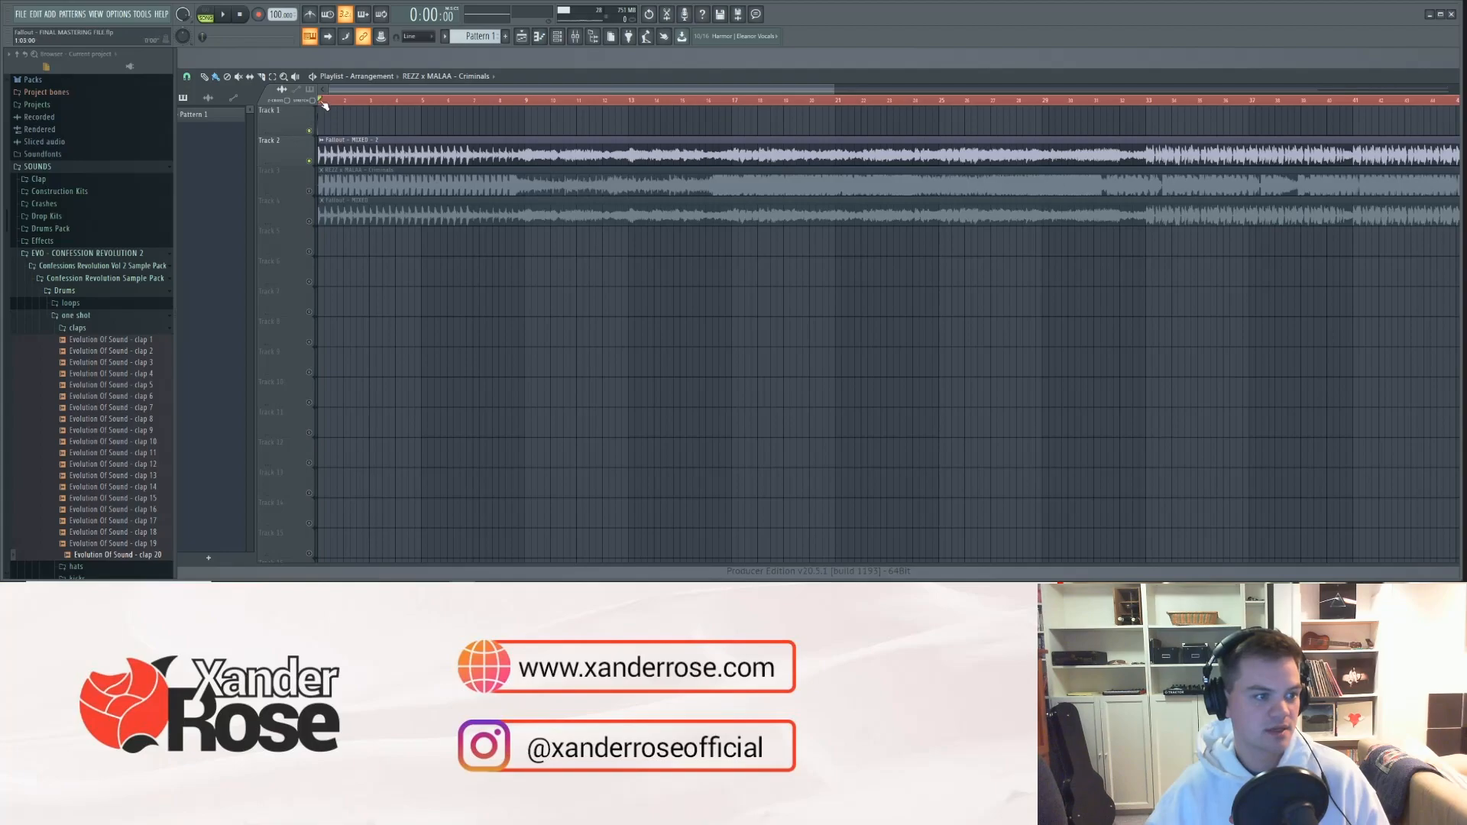
scroll(325, 102, "up", 10)
scroll(327, 103, "up", 3)
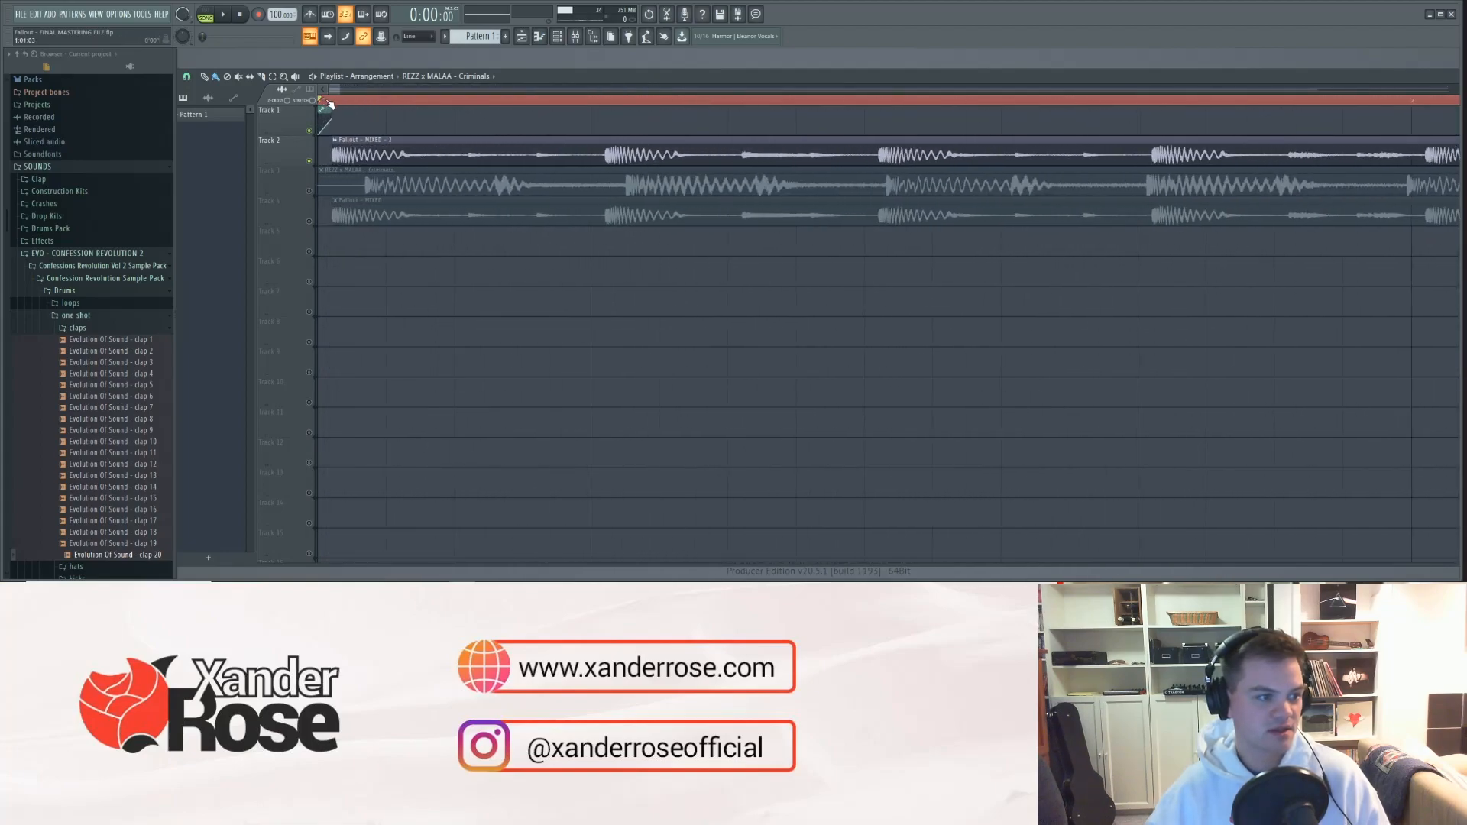
scroll(337, 103, "down", 12)
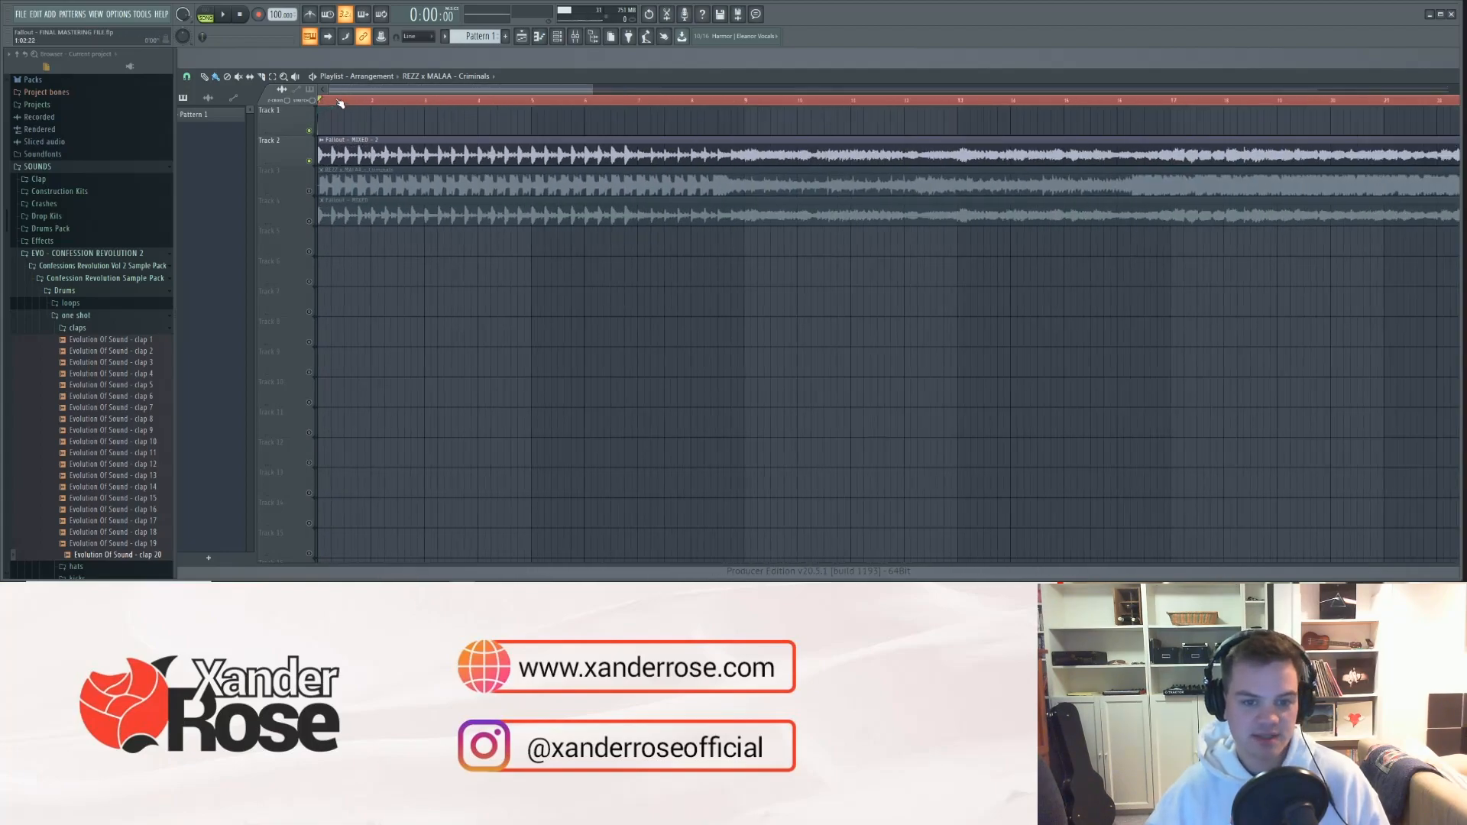
scroll(346, 101, "down", 2)
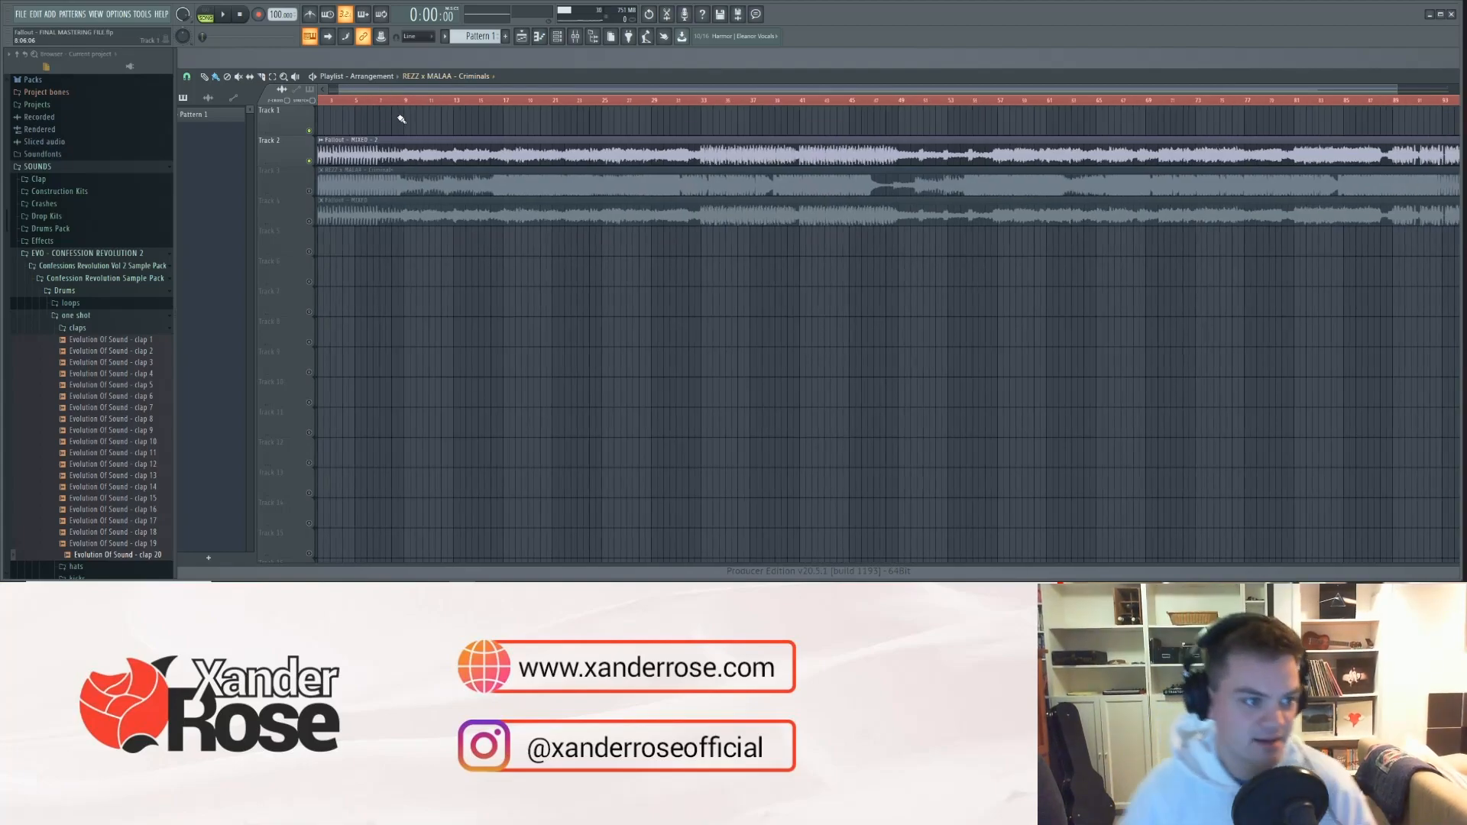
scroll(408, 109, "down", 1)
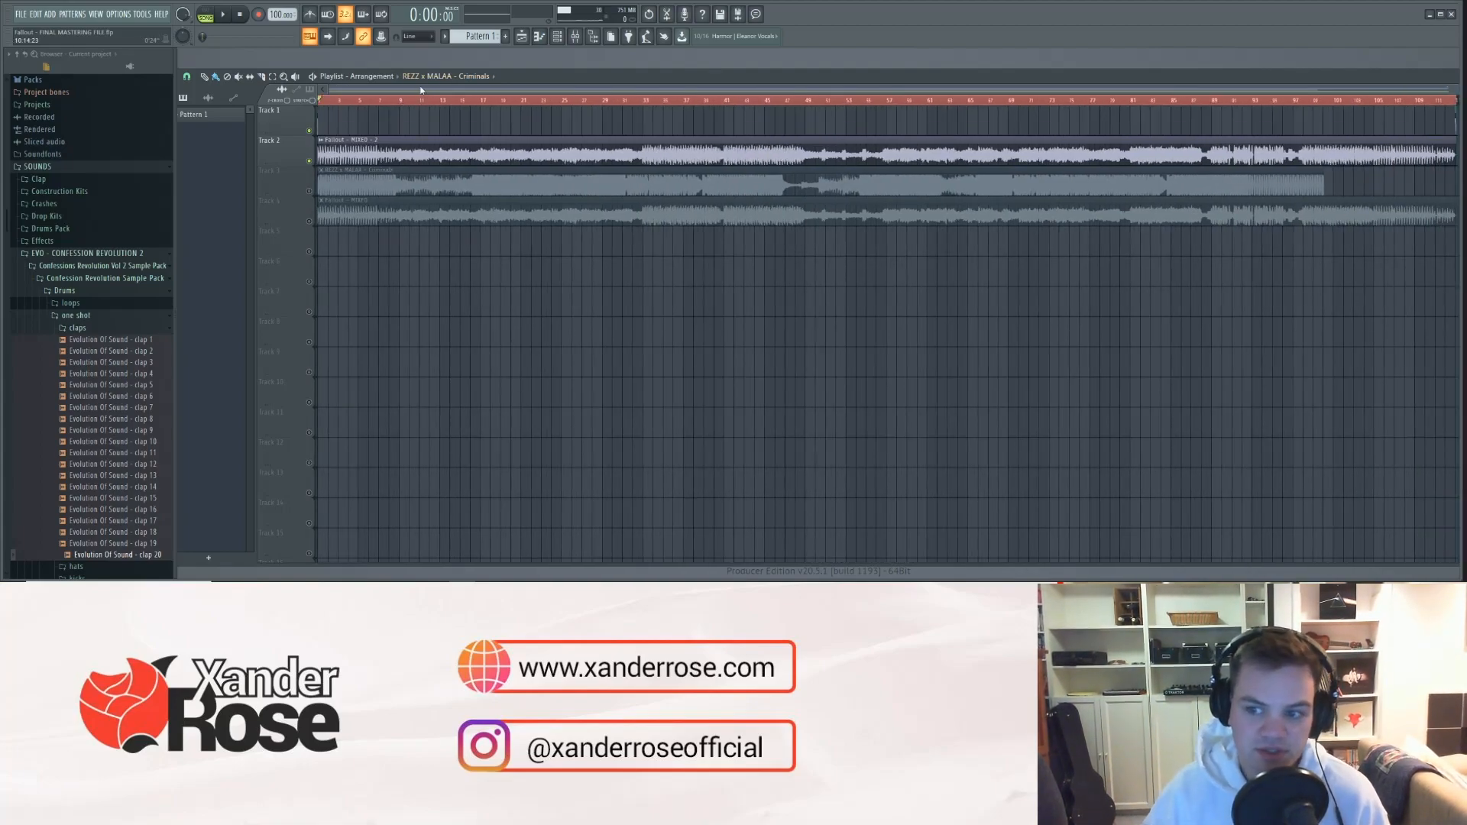
left_click(576, 36)
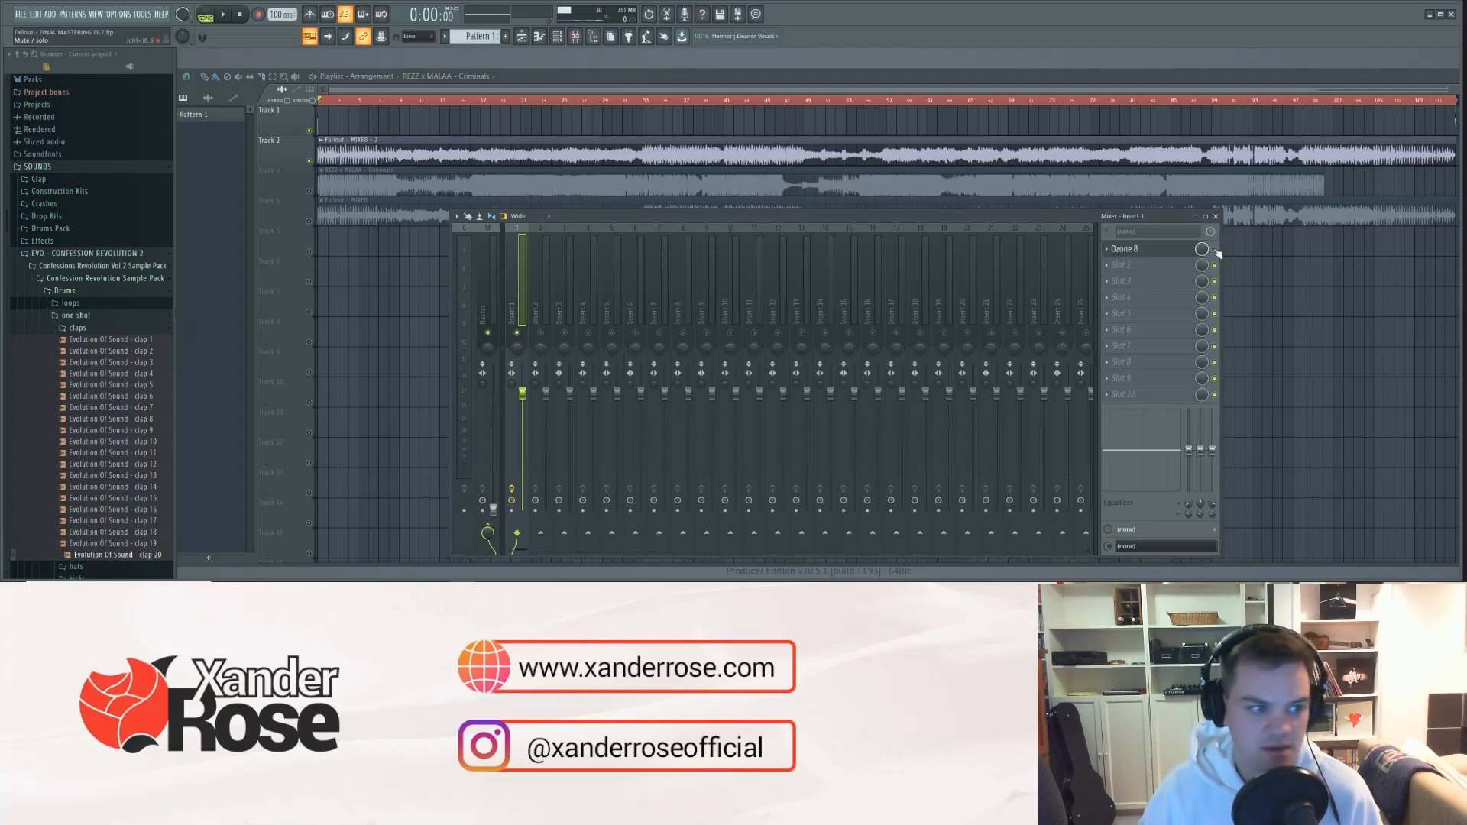
key("space")
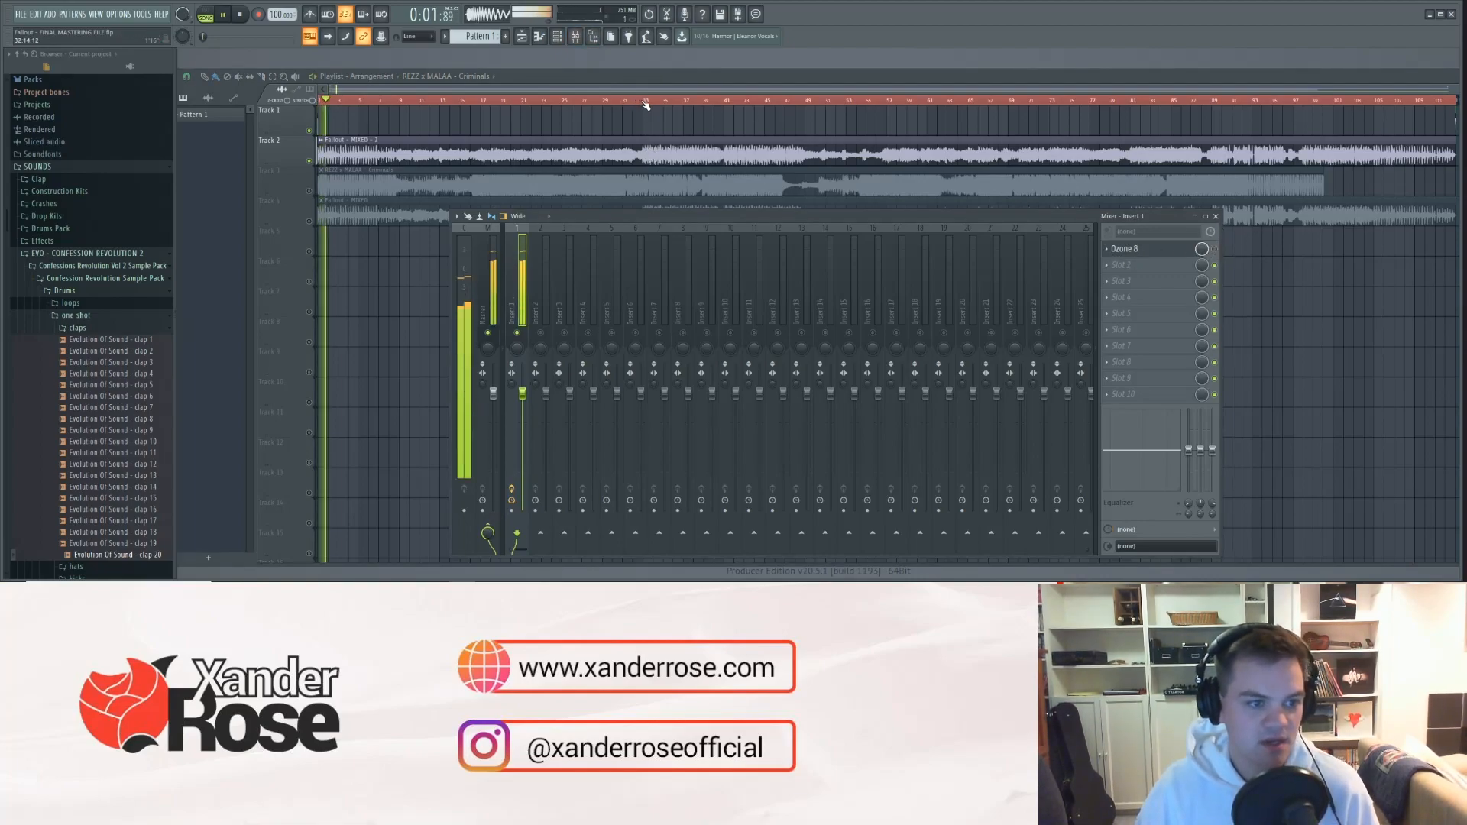
key("F9")
left_click_drag(646, 103, 672, 103)
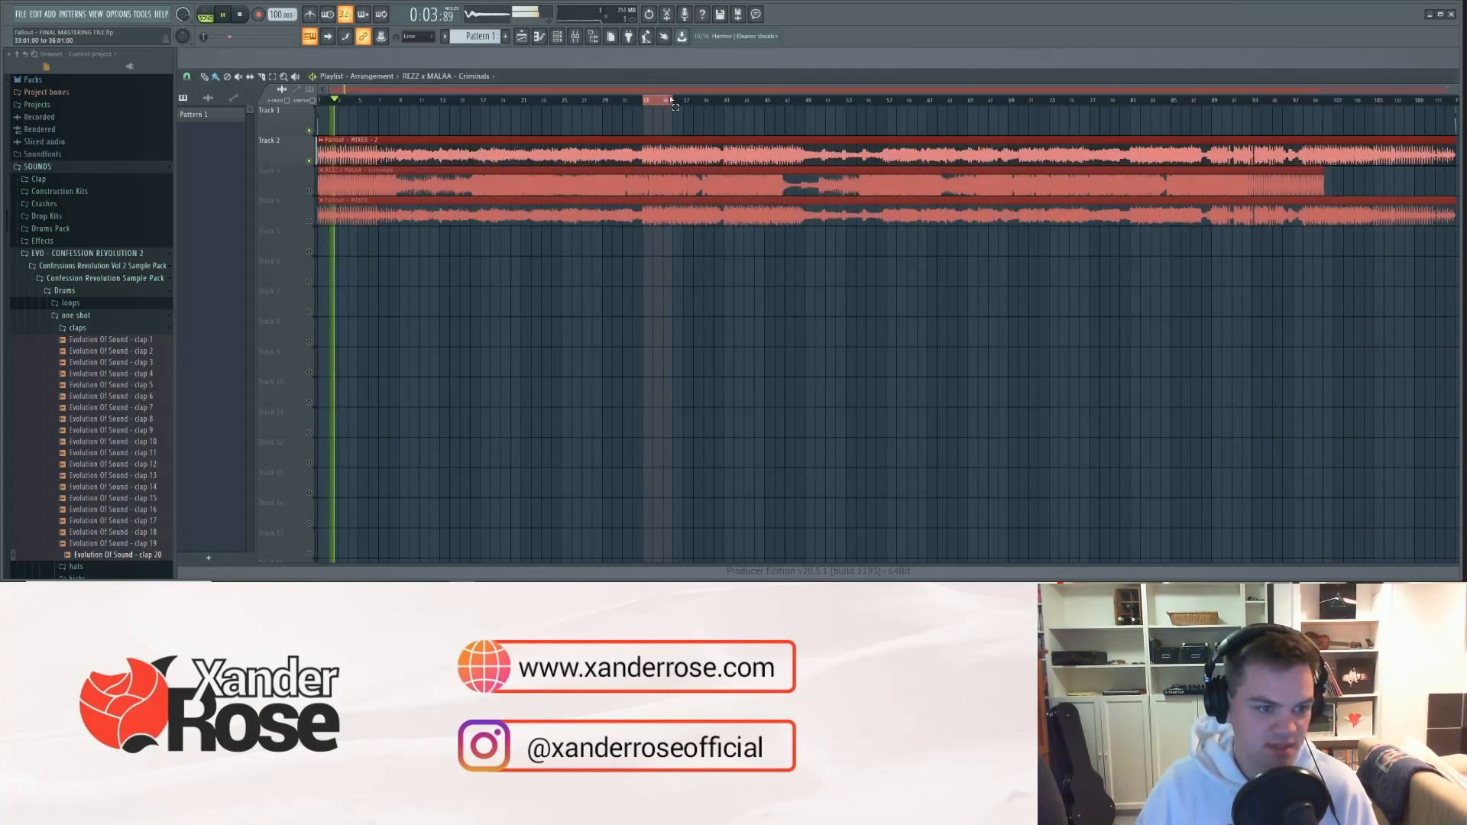
left_click(576, 39)
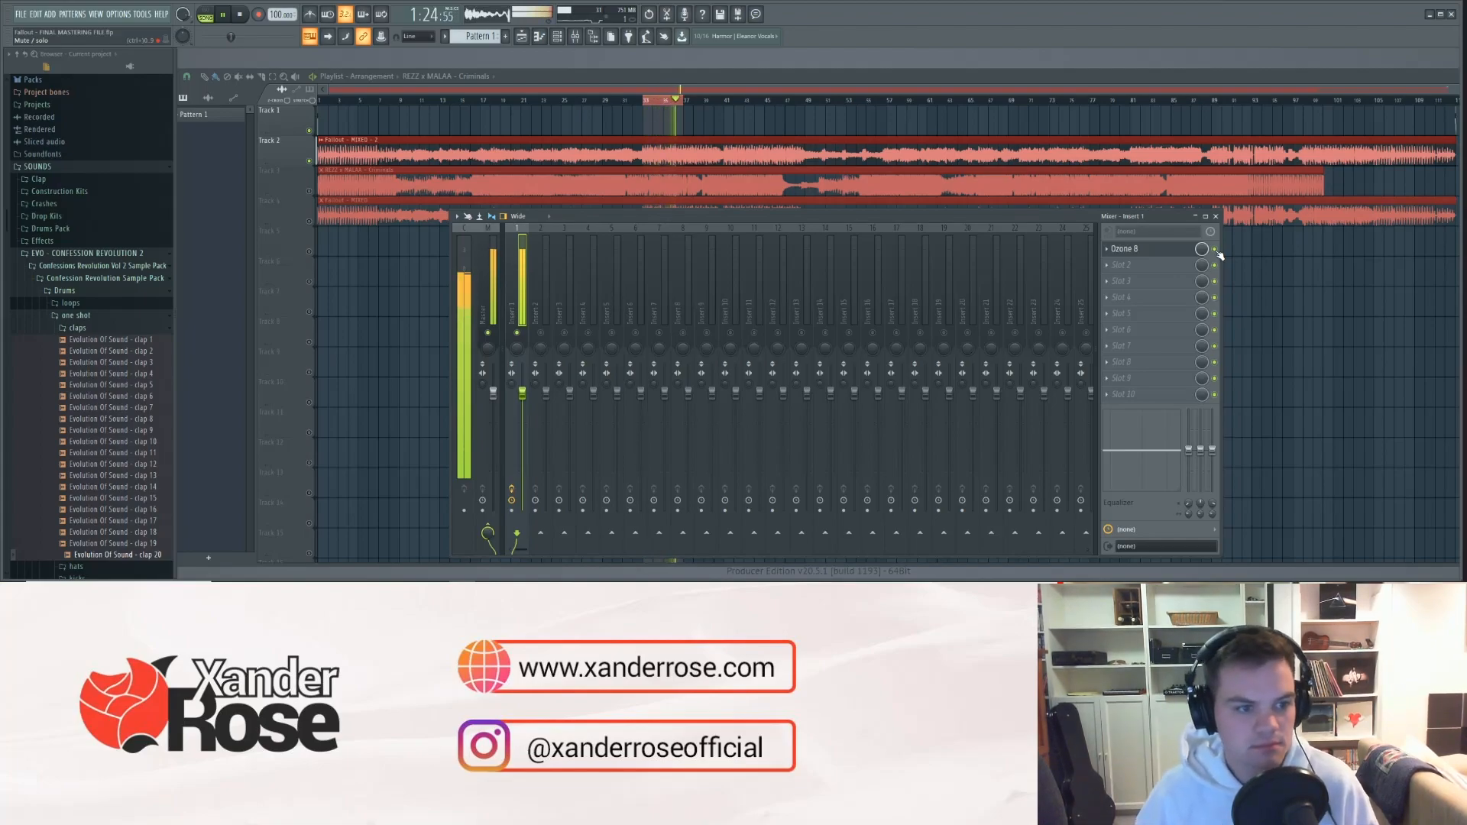
key("space")
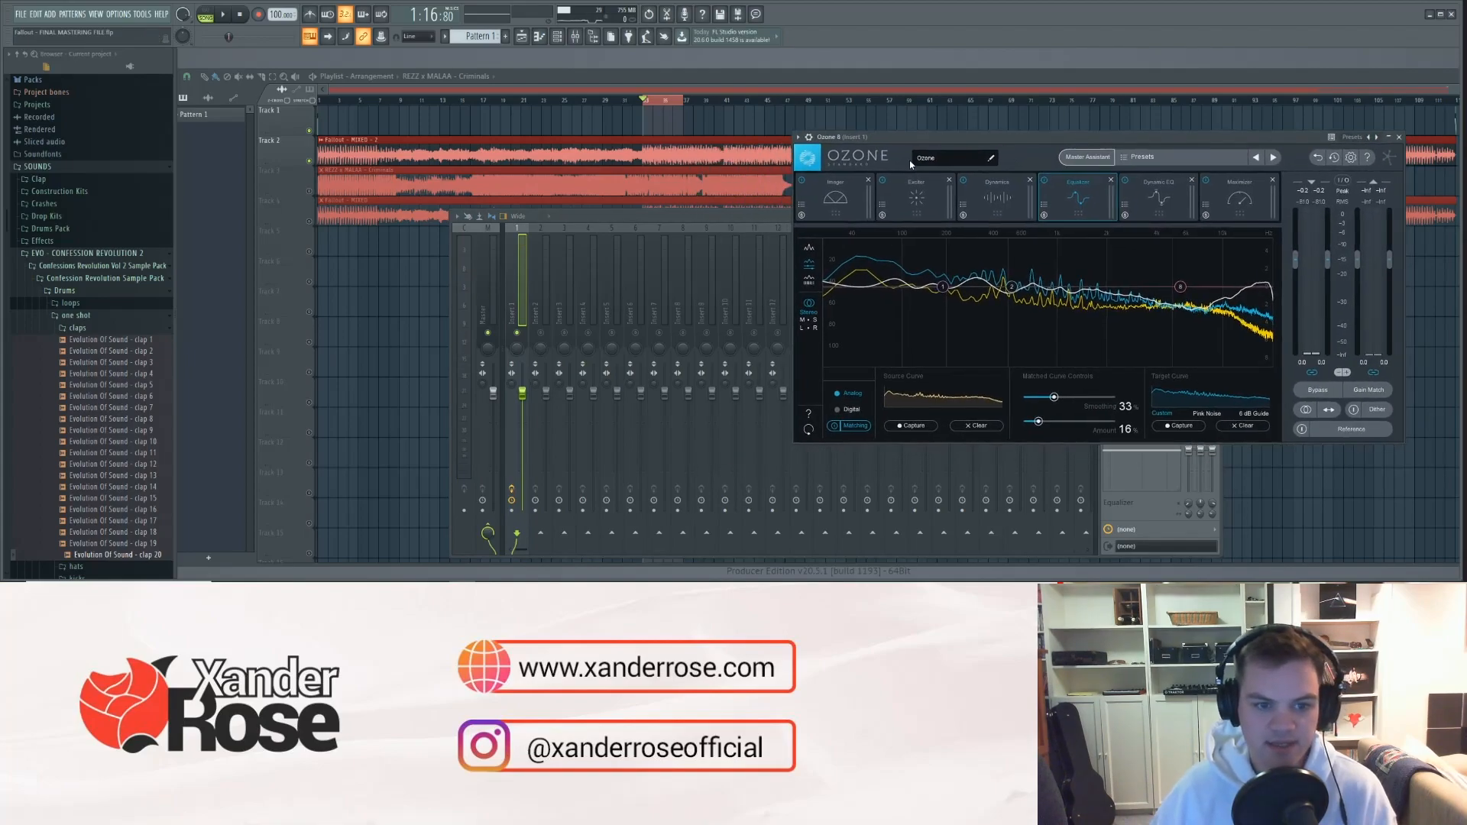
- Open Ozone's Imager and compare the looped section with band 1's stereo width switched off and on
left_click(838, 199)
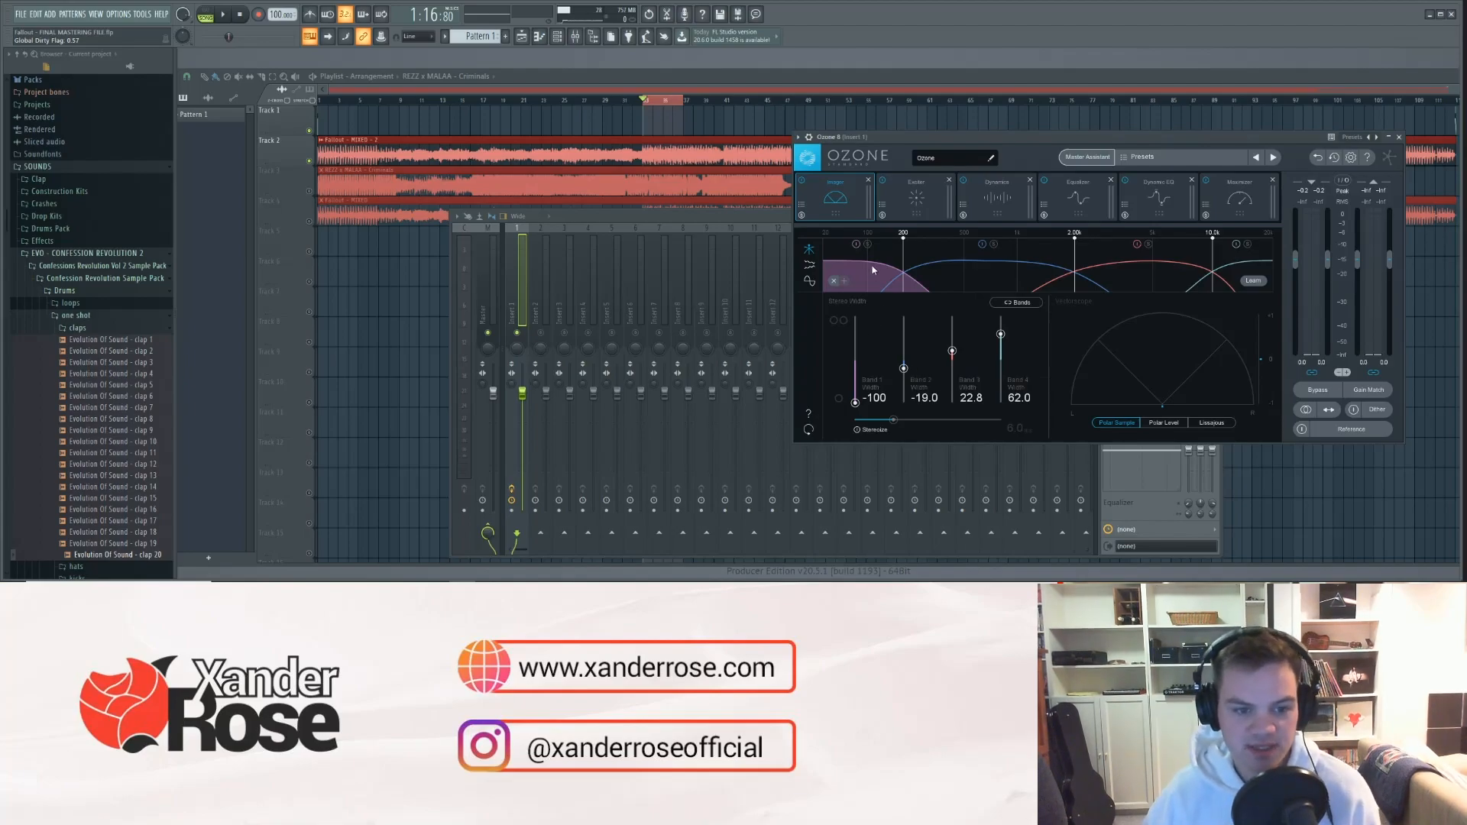
left_click(856, 244)
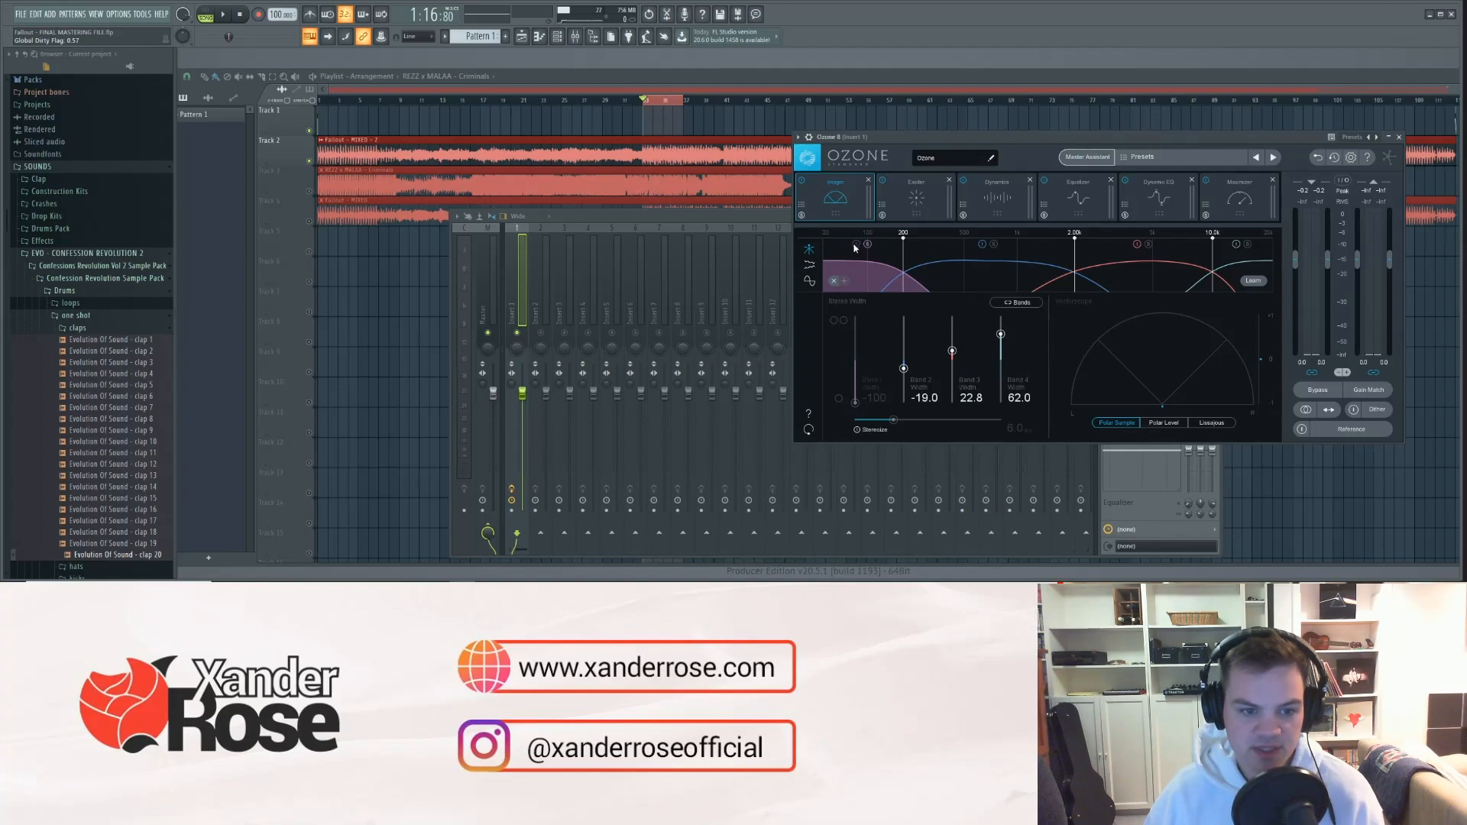
key("space")
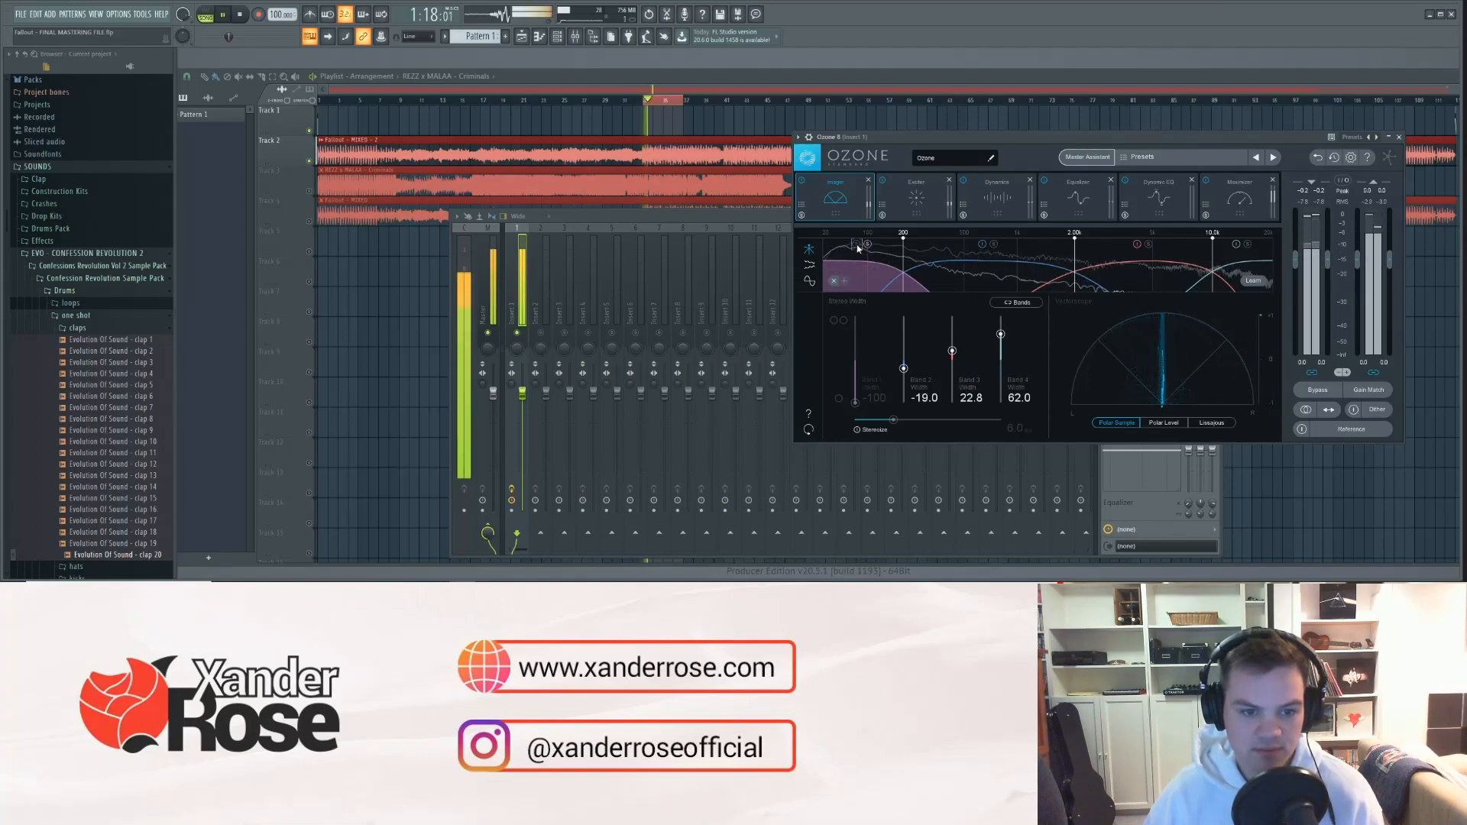
left_click(856, 245)
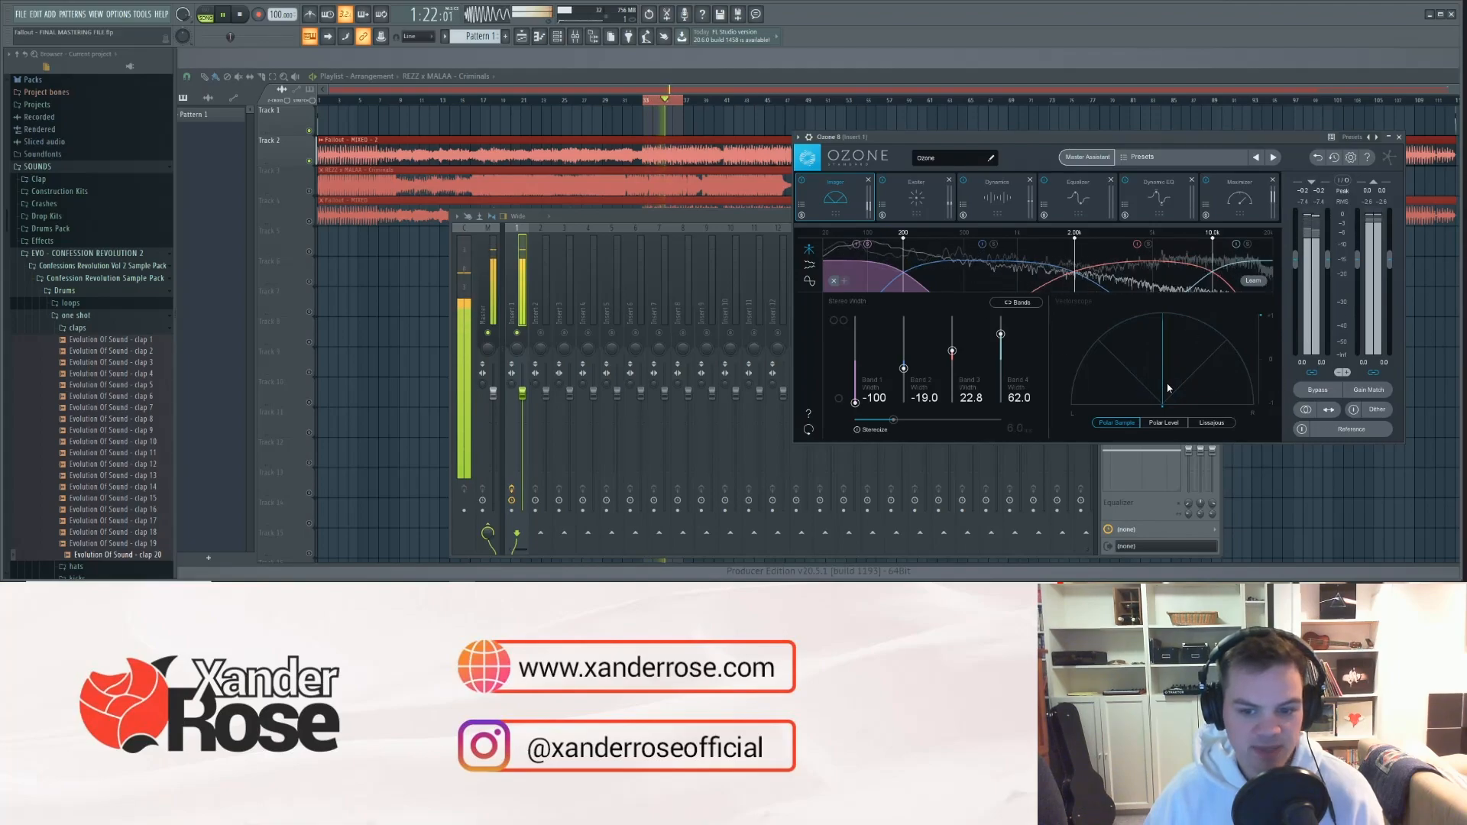
left_click(856, 245)
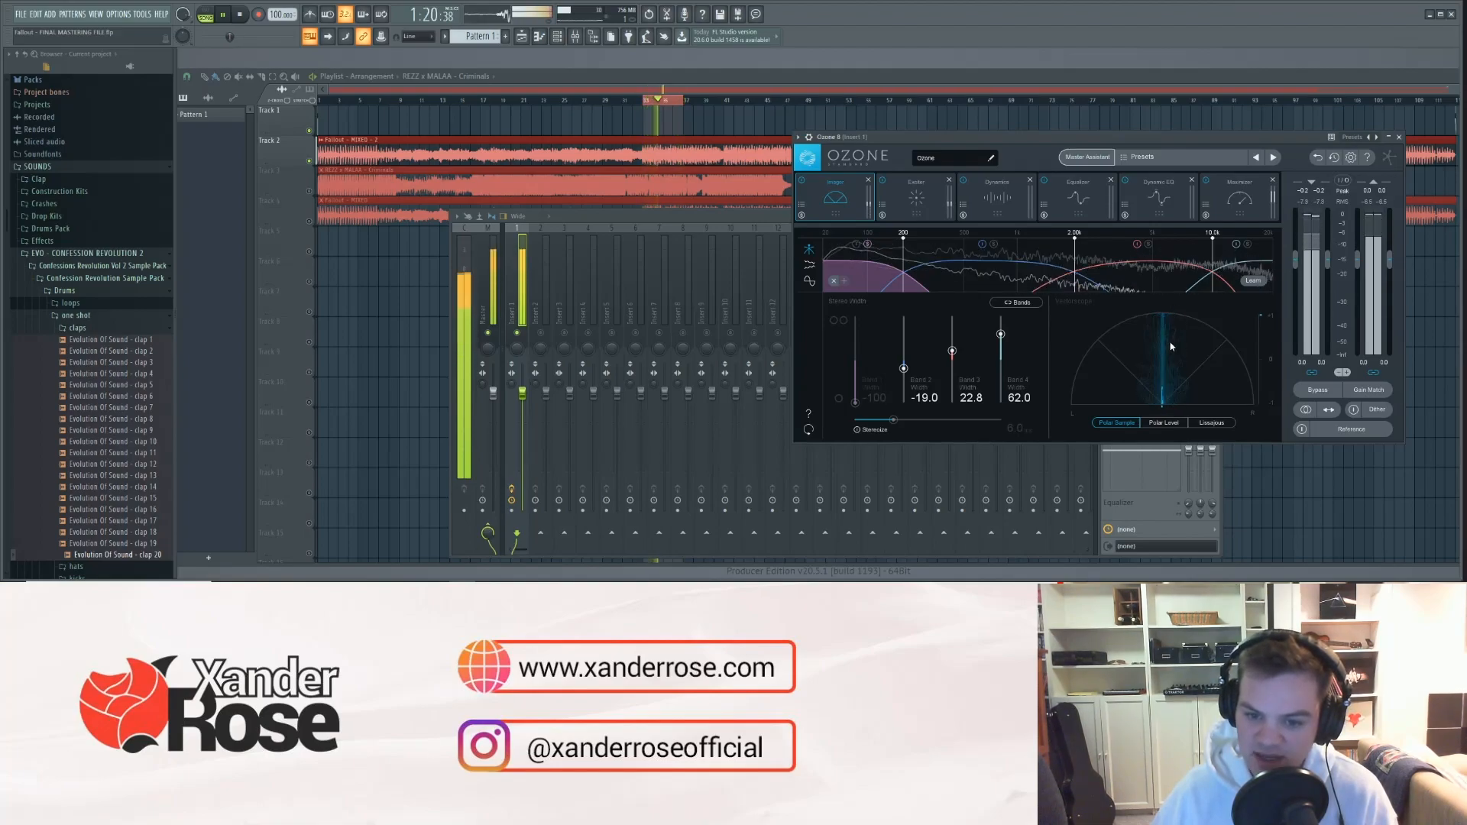
left_click(857, 244)
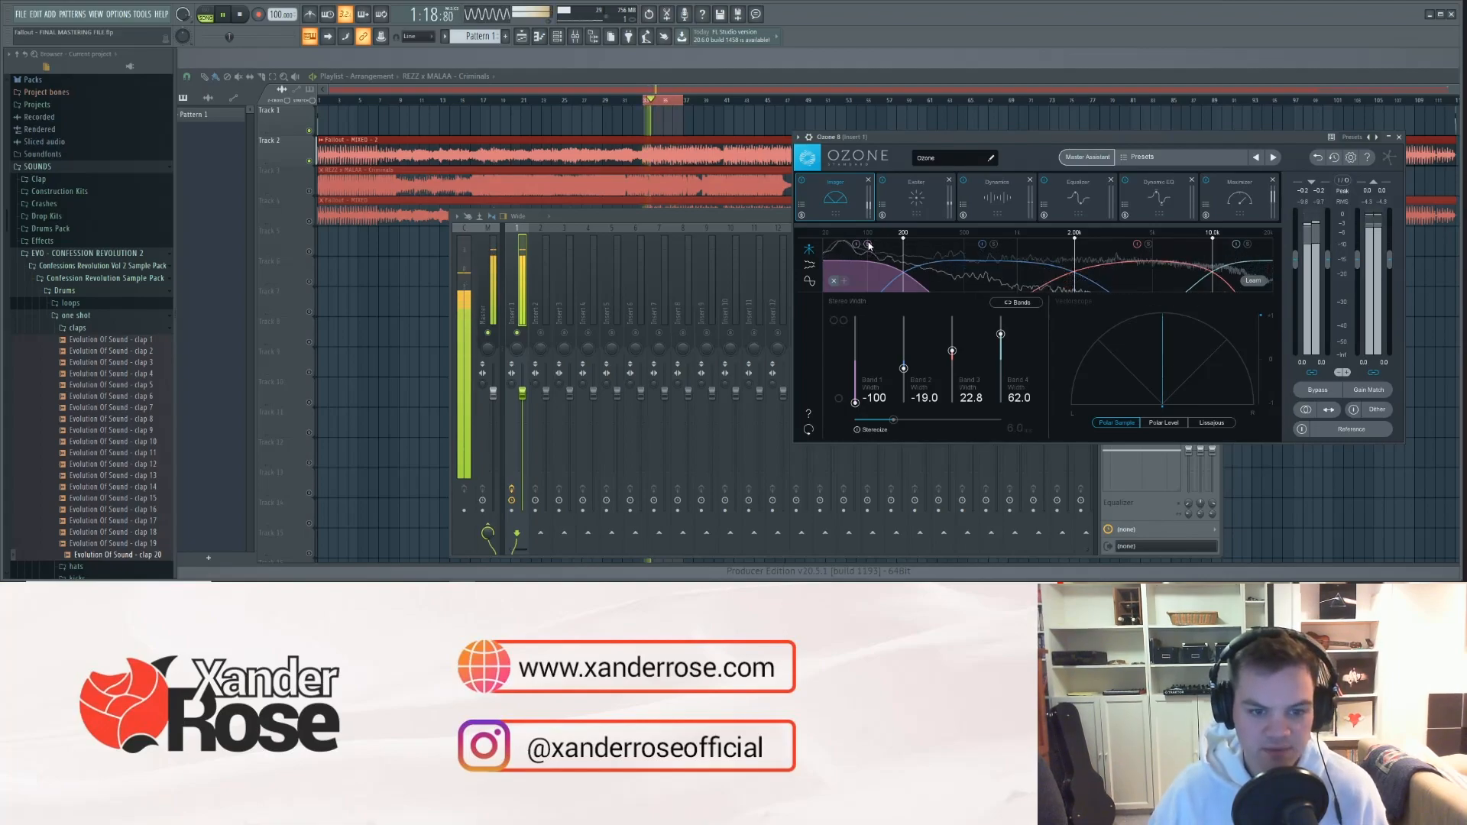
key("space")
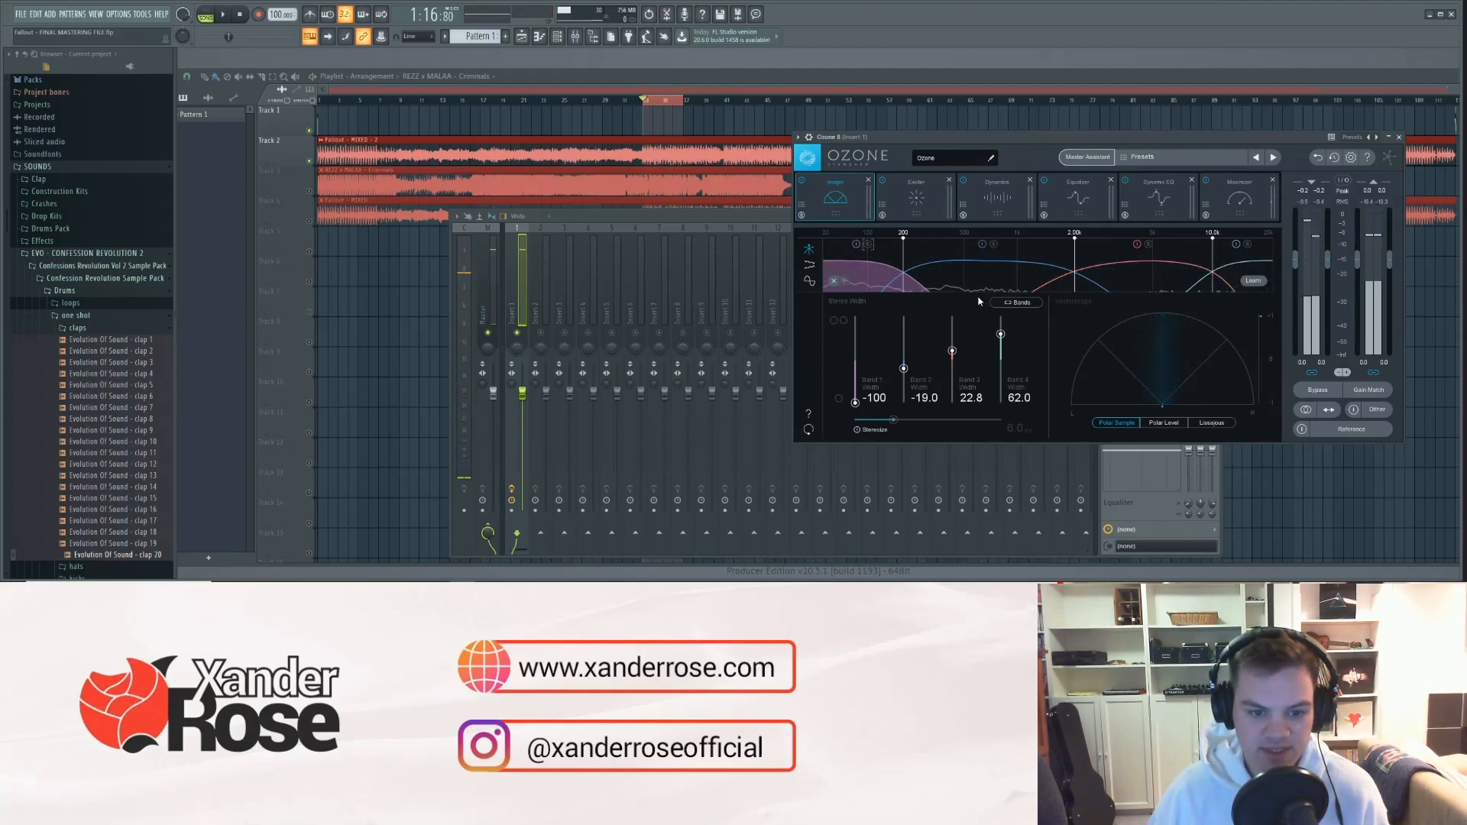
- Play the loop while switching the Imager's band 2 width off and on to compare the stereo image
left_click(983, 244)
key("space")
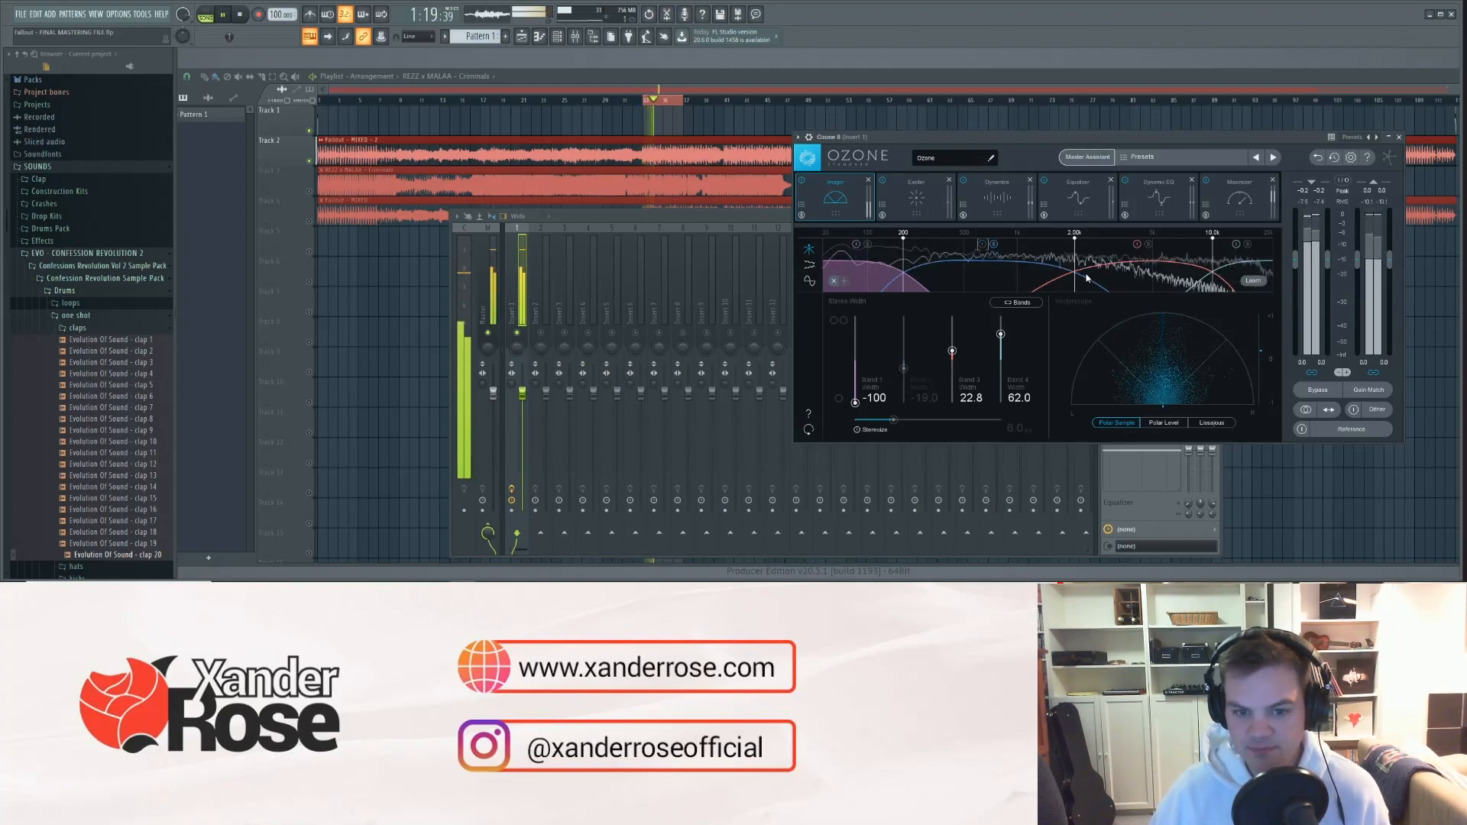
left_click(983, 244)
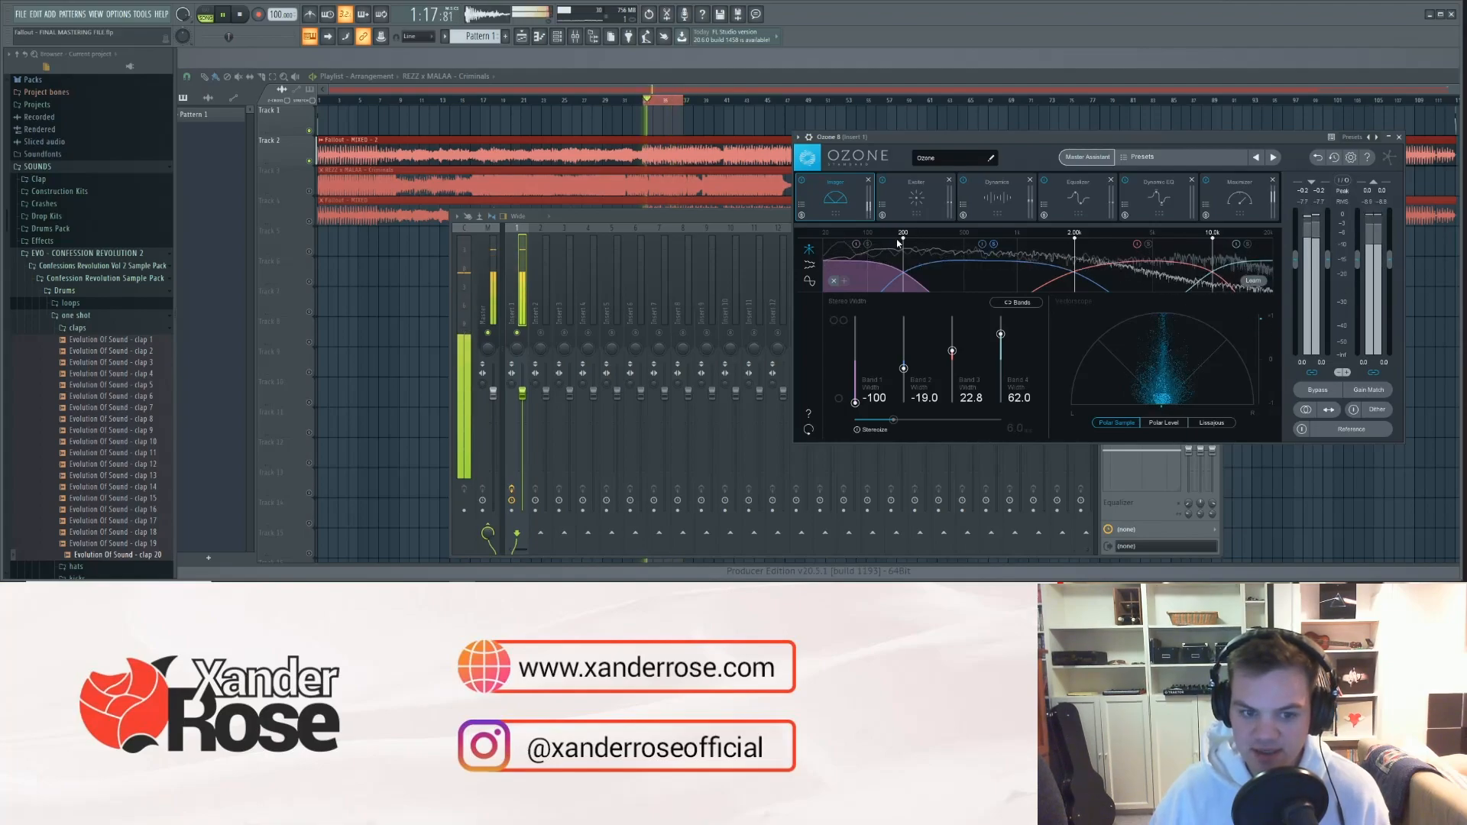
left_click(983, 244)
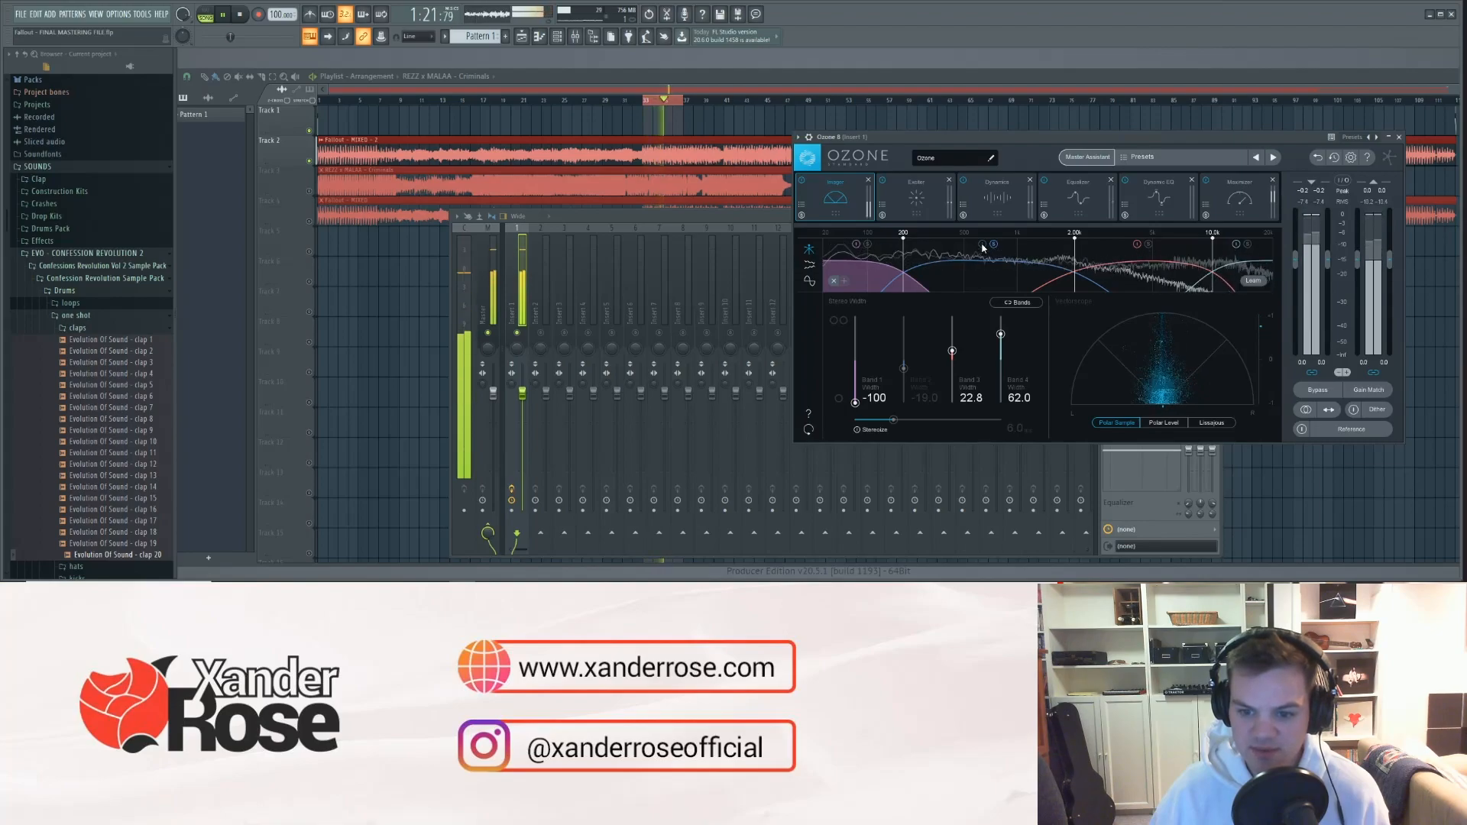
left_click(983, 244)
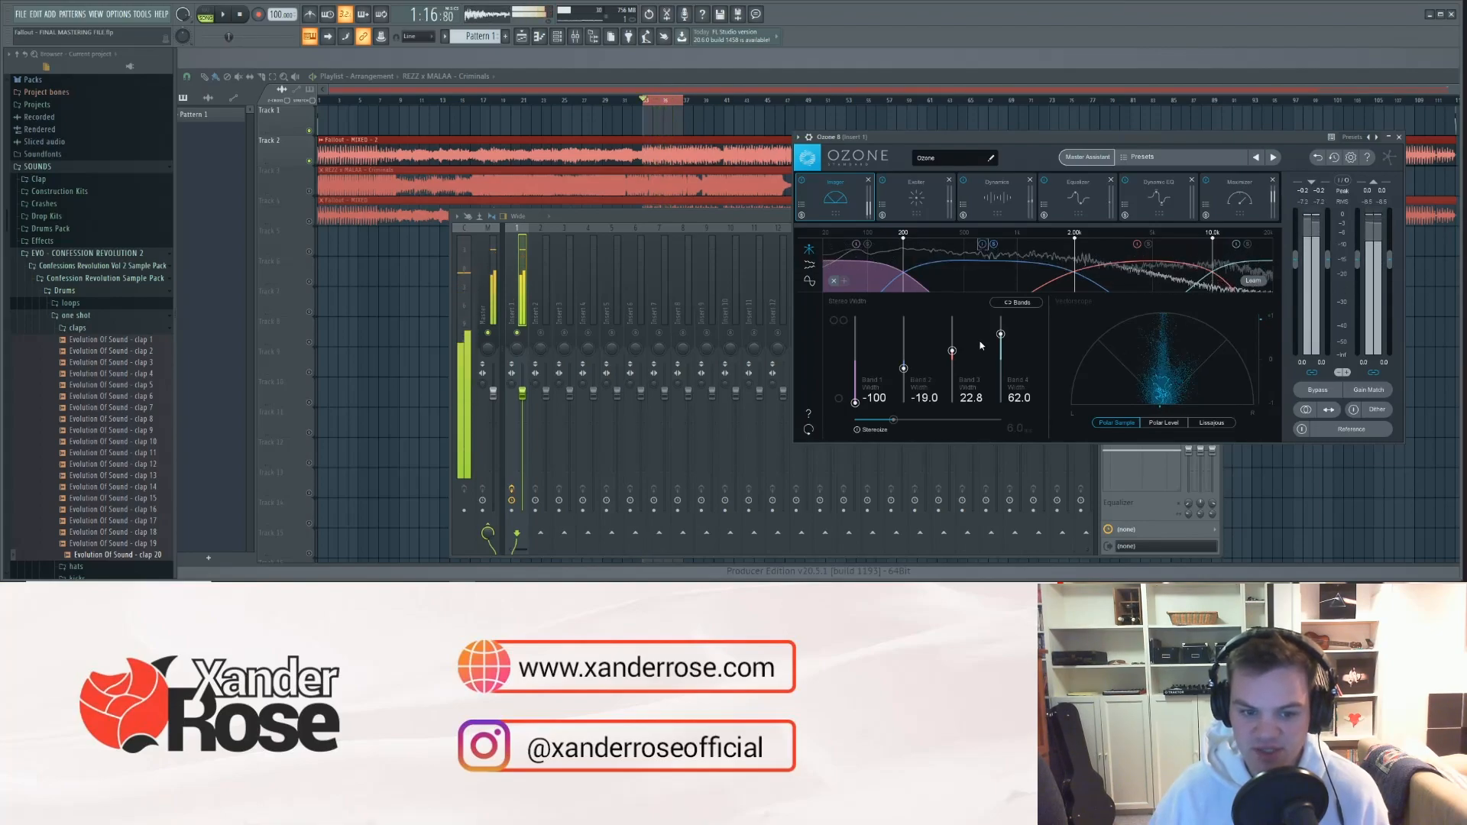
key("space")
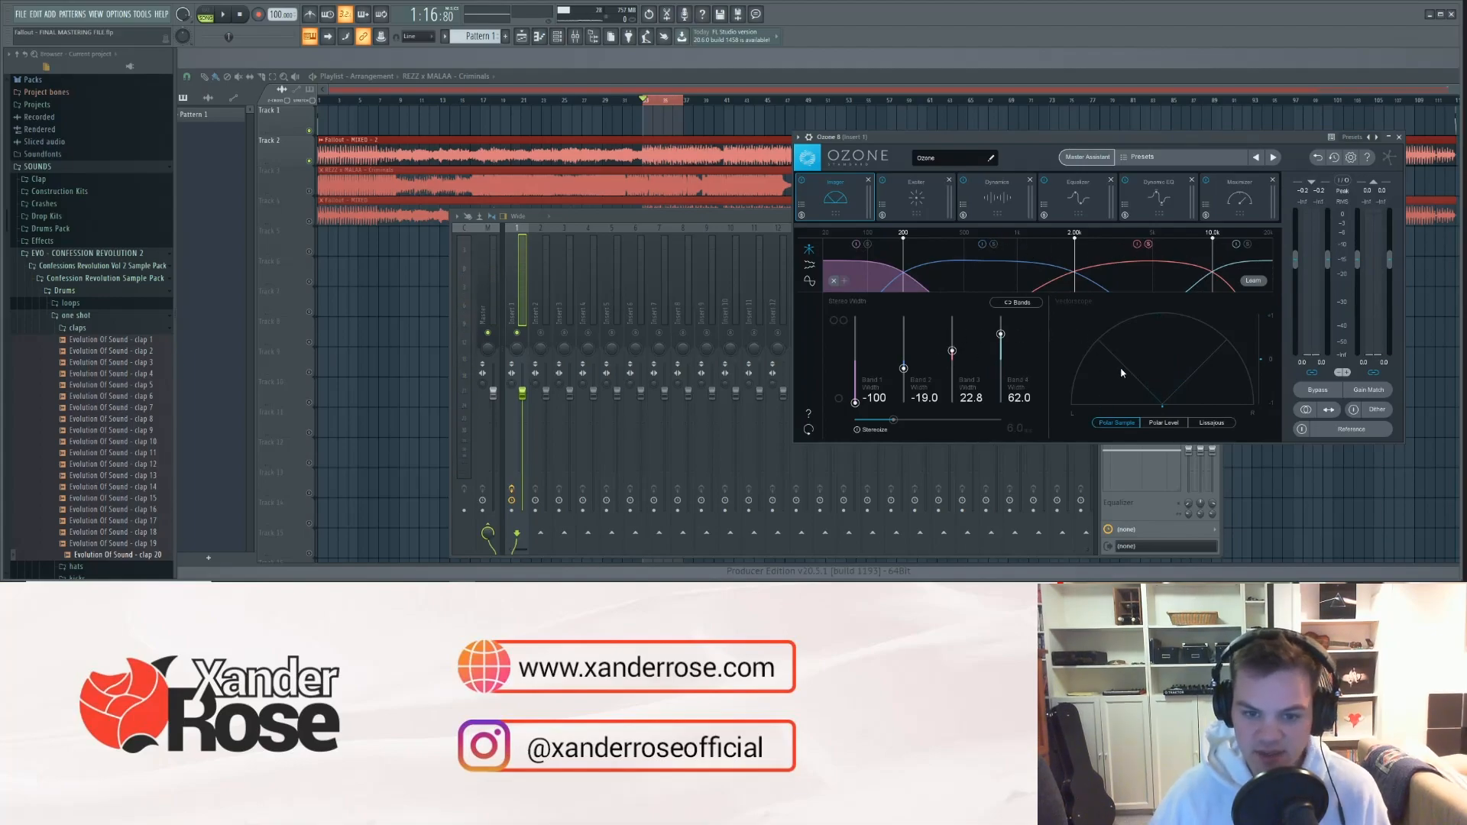
- Compare the loop with the Imager's band 3 width off and on, and end that band's solo
left_click(1137, 245)
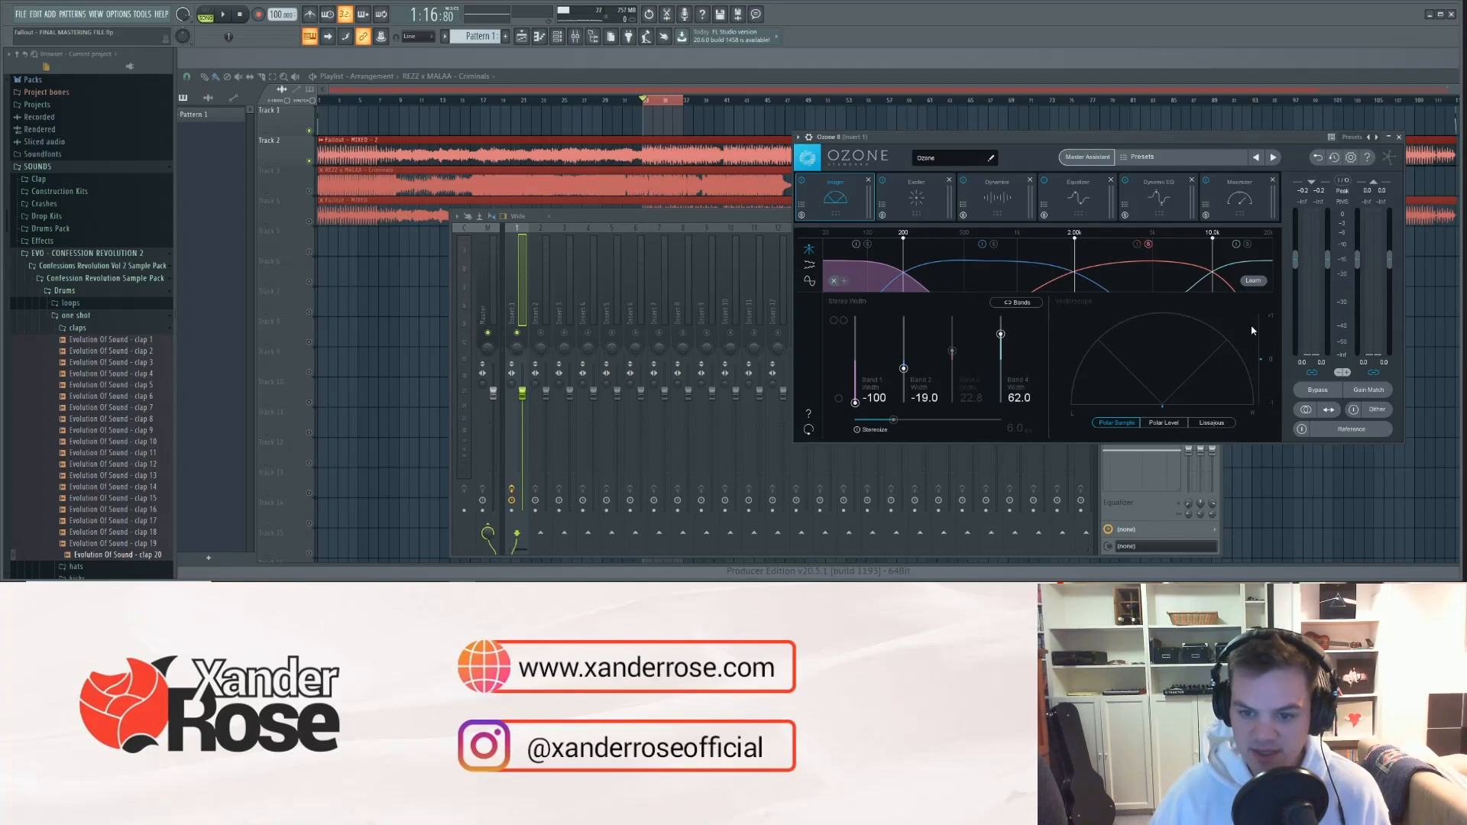
key("space")
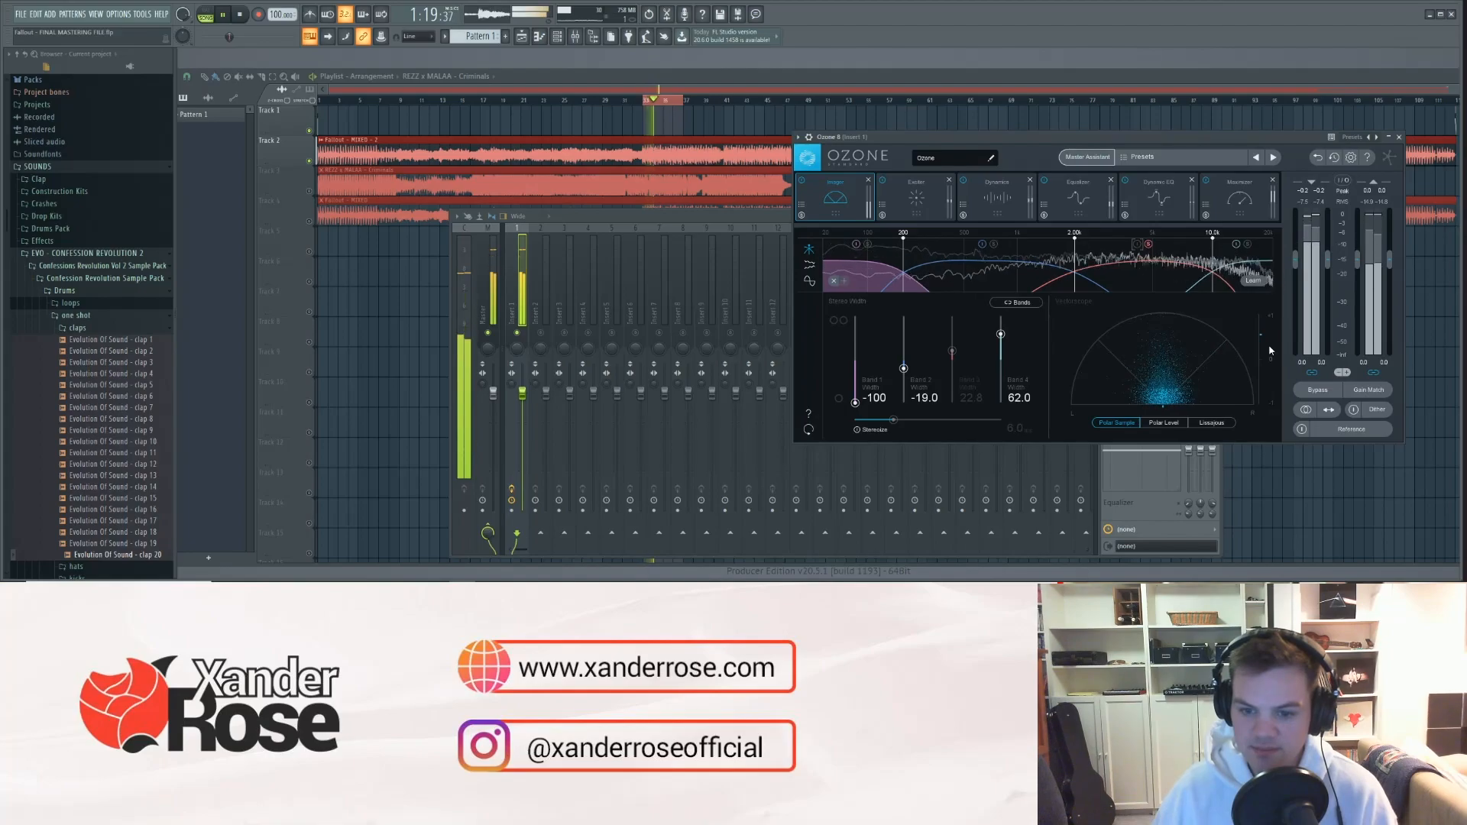
left_click(1138, 245)
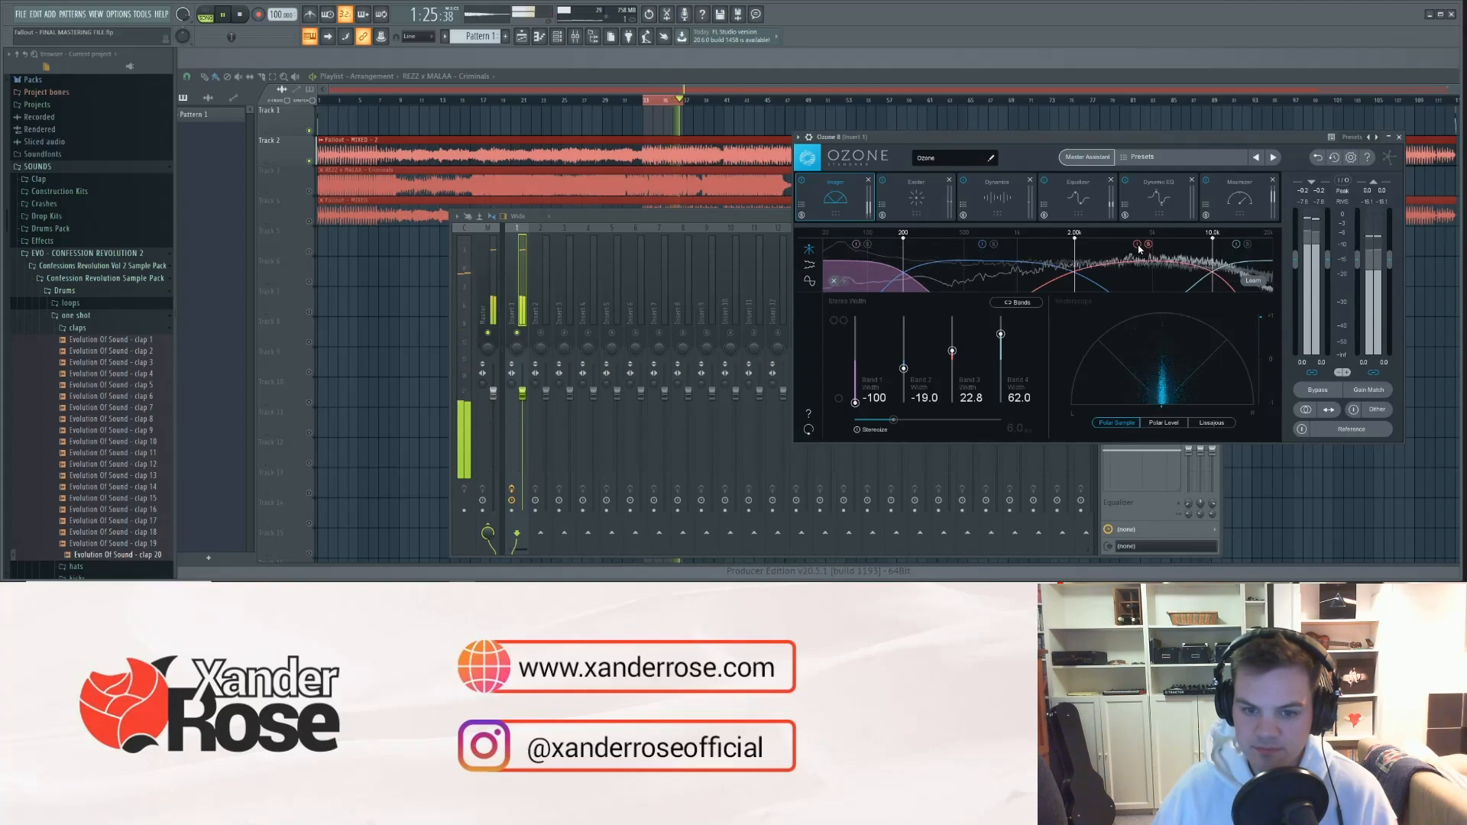
key("space")
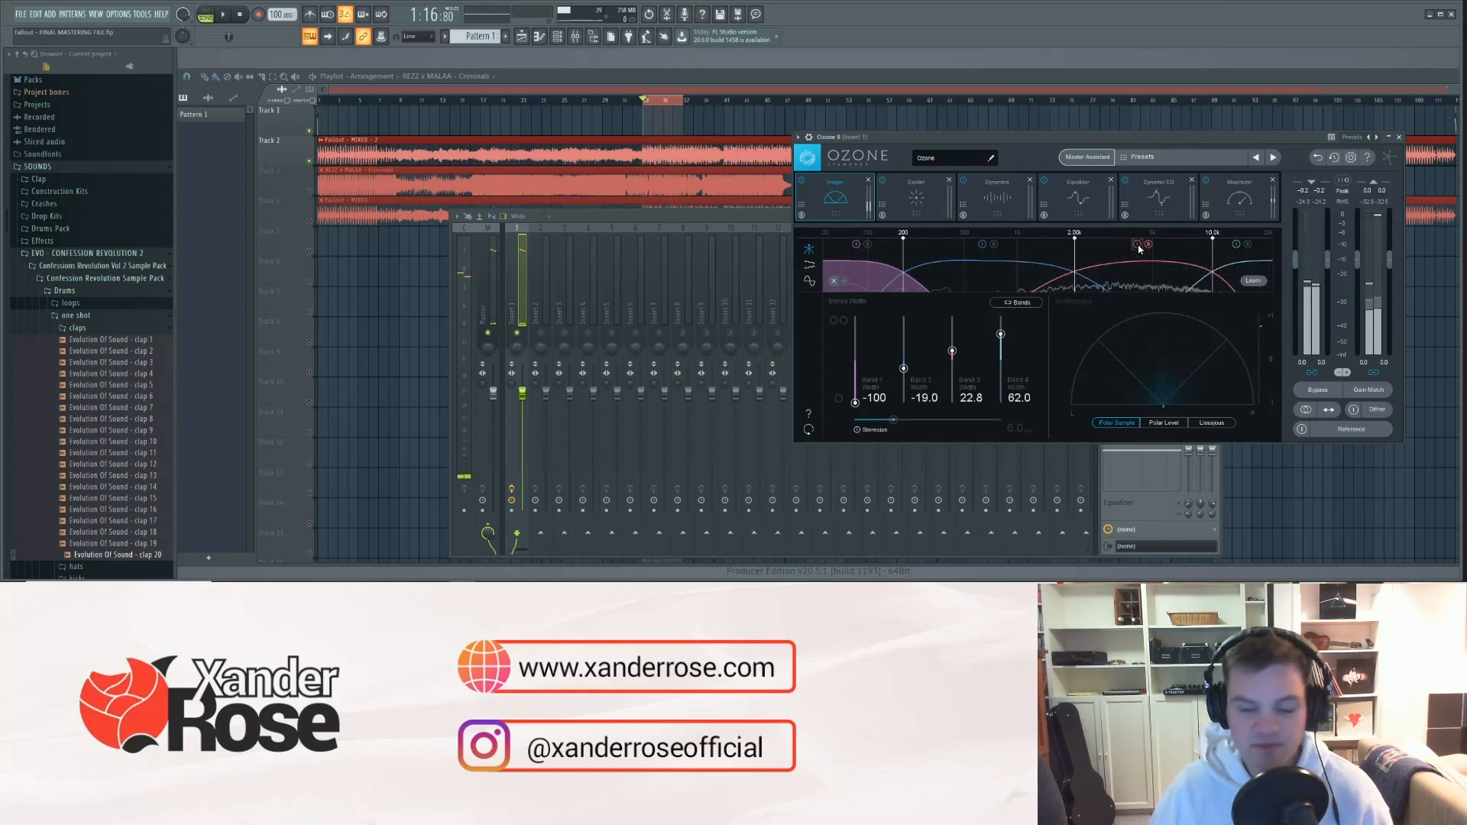
left_click(1149, 244)
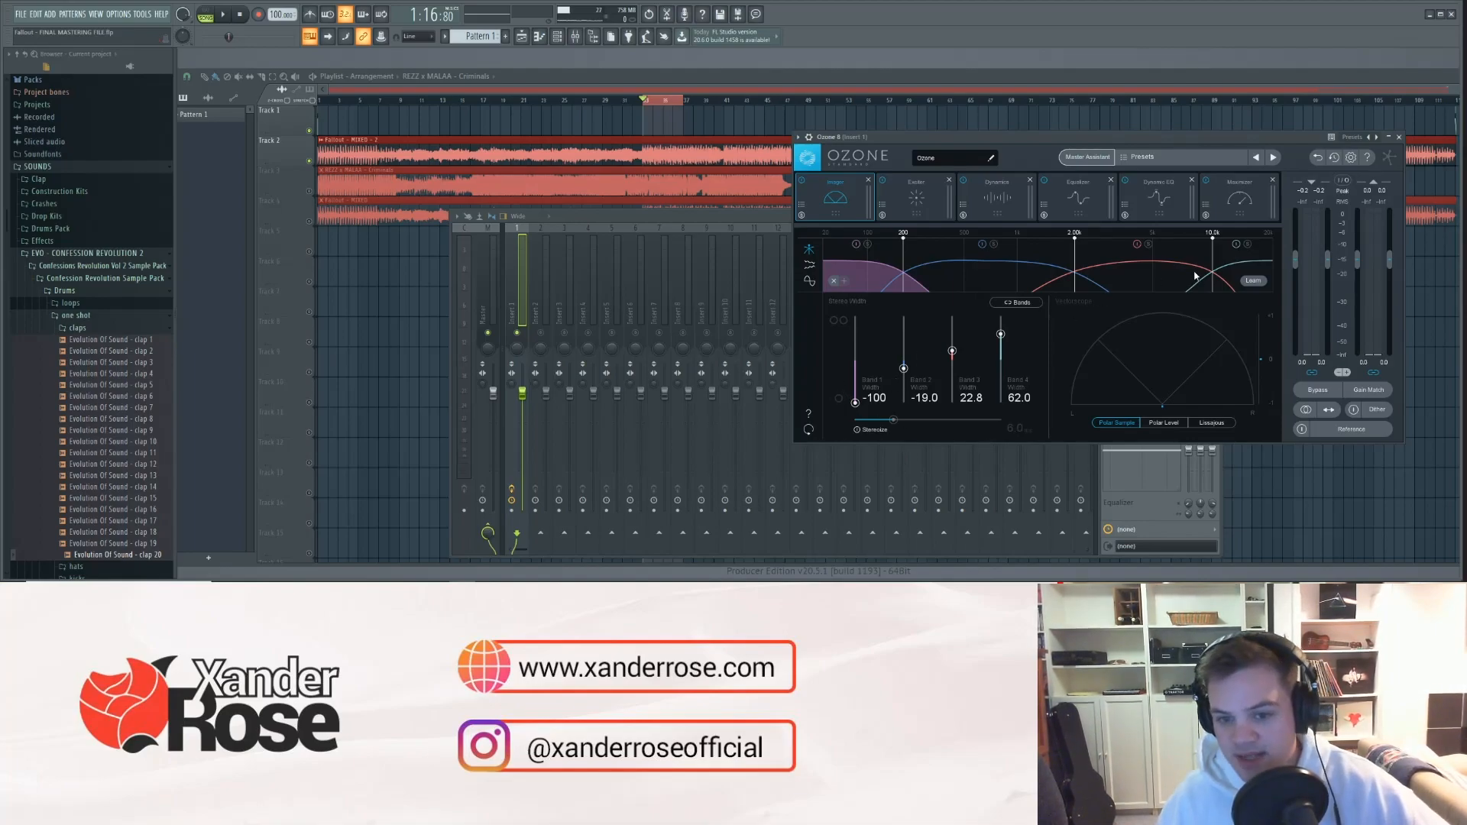
- Compare the loop with the Imager's band 4 width switched off and on
left_click(1236, 246)
key("space")
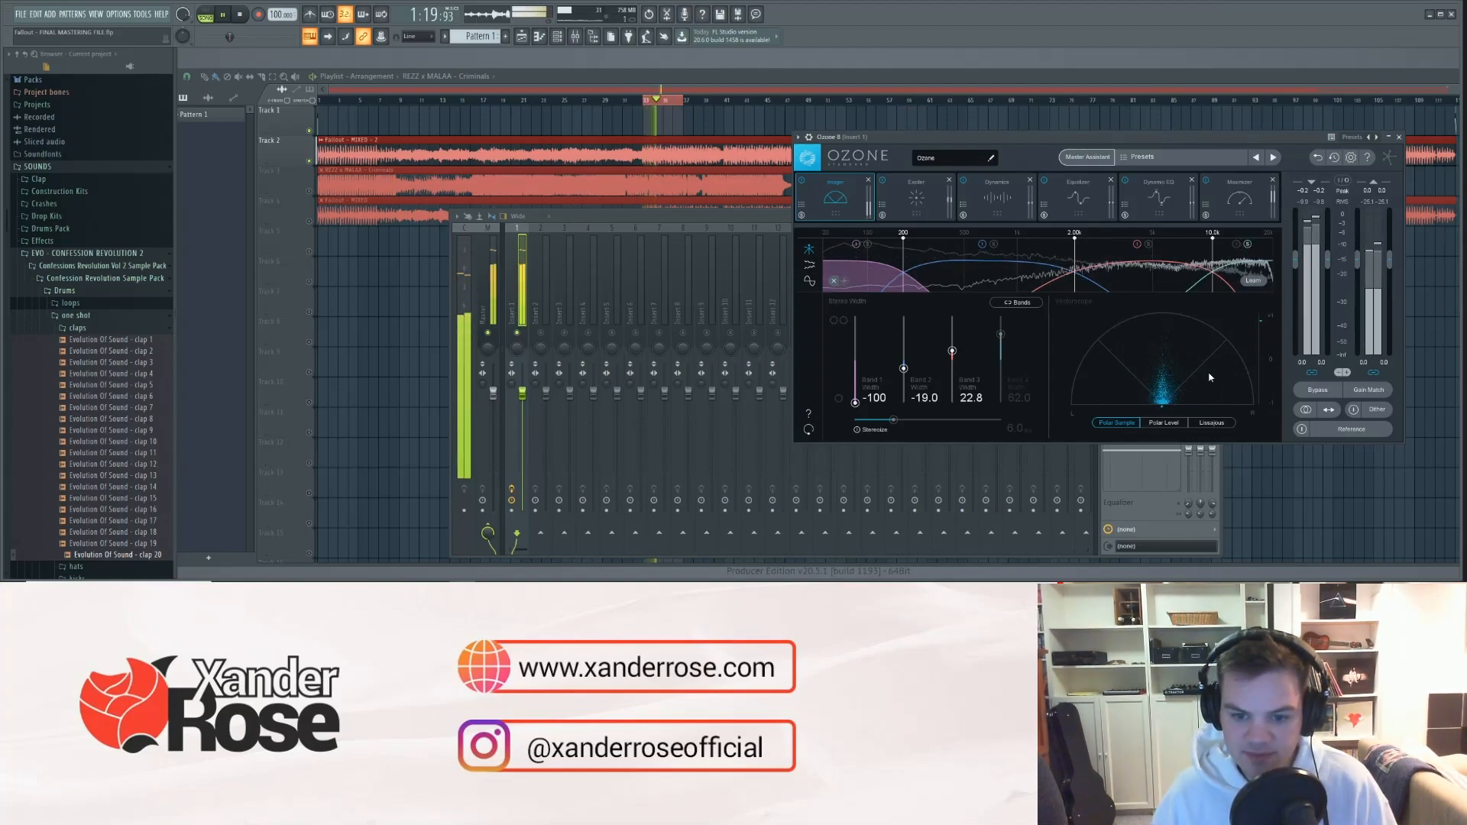
left_click(1237, 245)
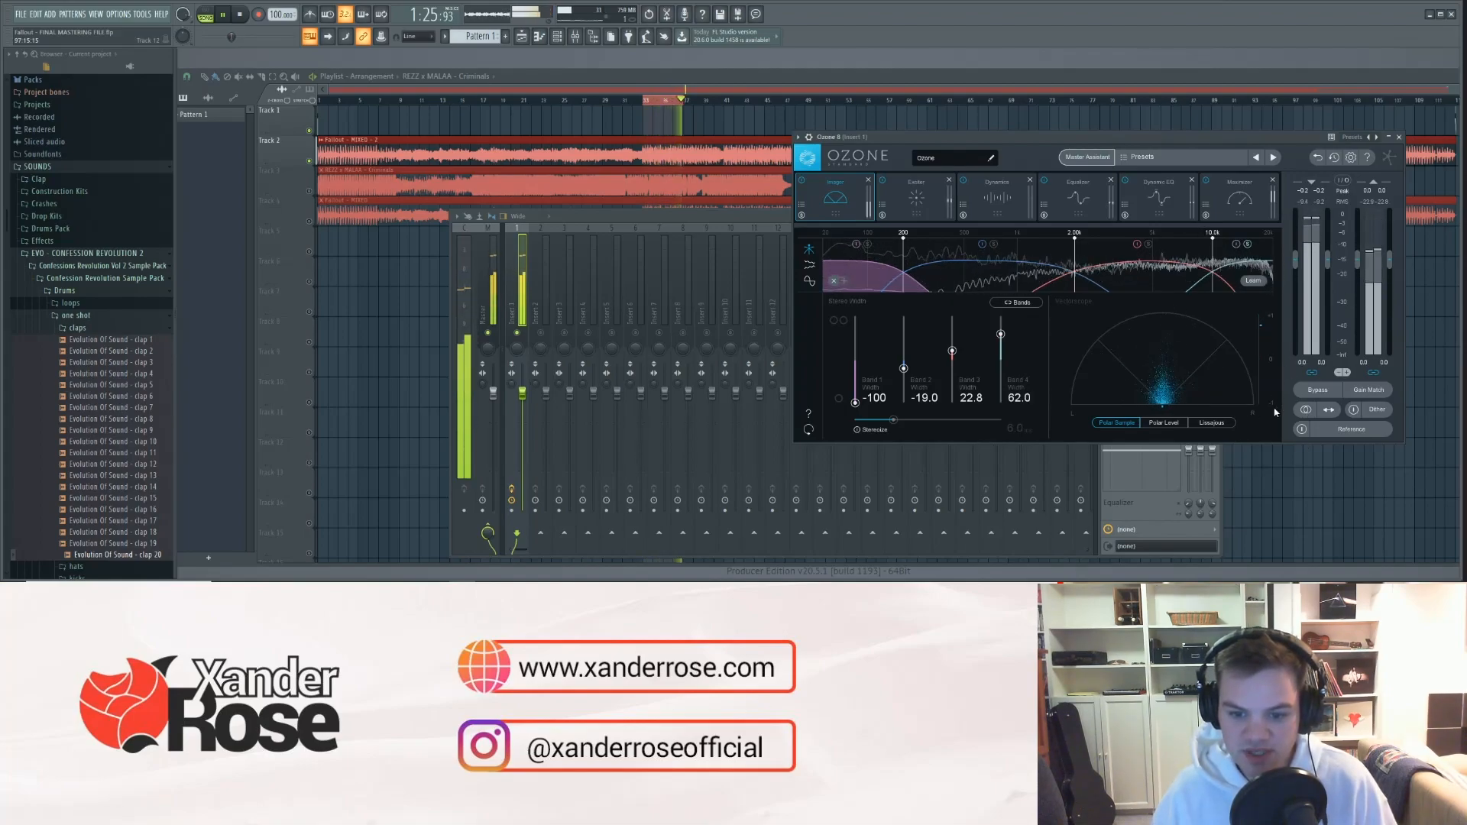
key("space")
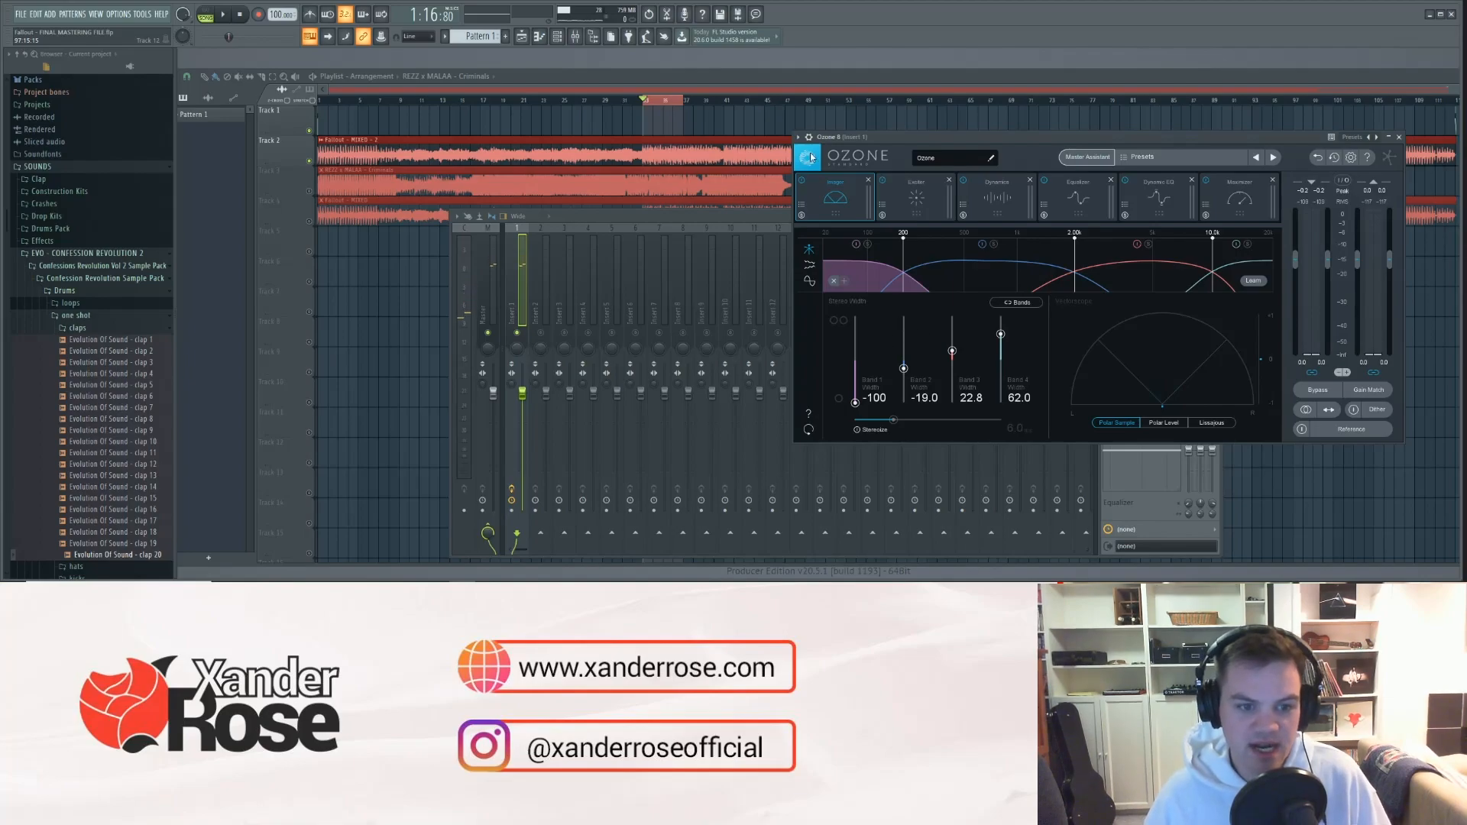
- Bypass every Ozone module except the Imager and play the loop
left_click(884, 182)
left_click(964, 182)
left_click(1045, 182)
left_click(1207, 182)
key("space")
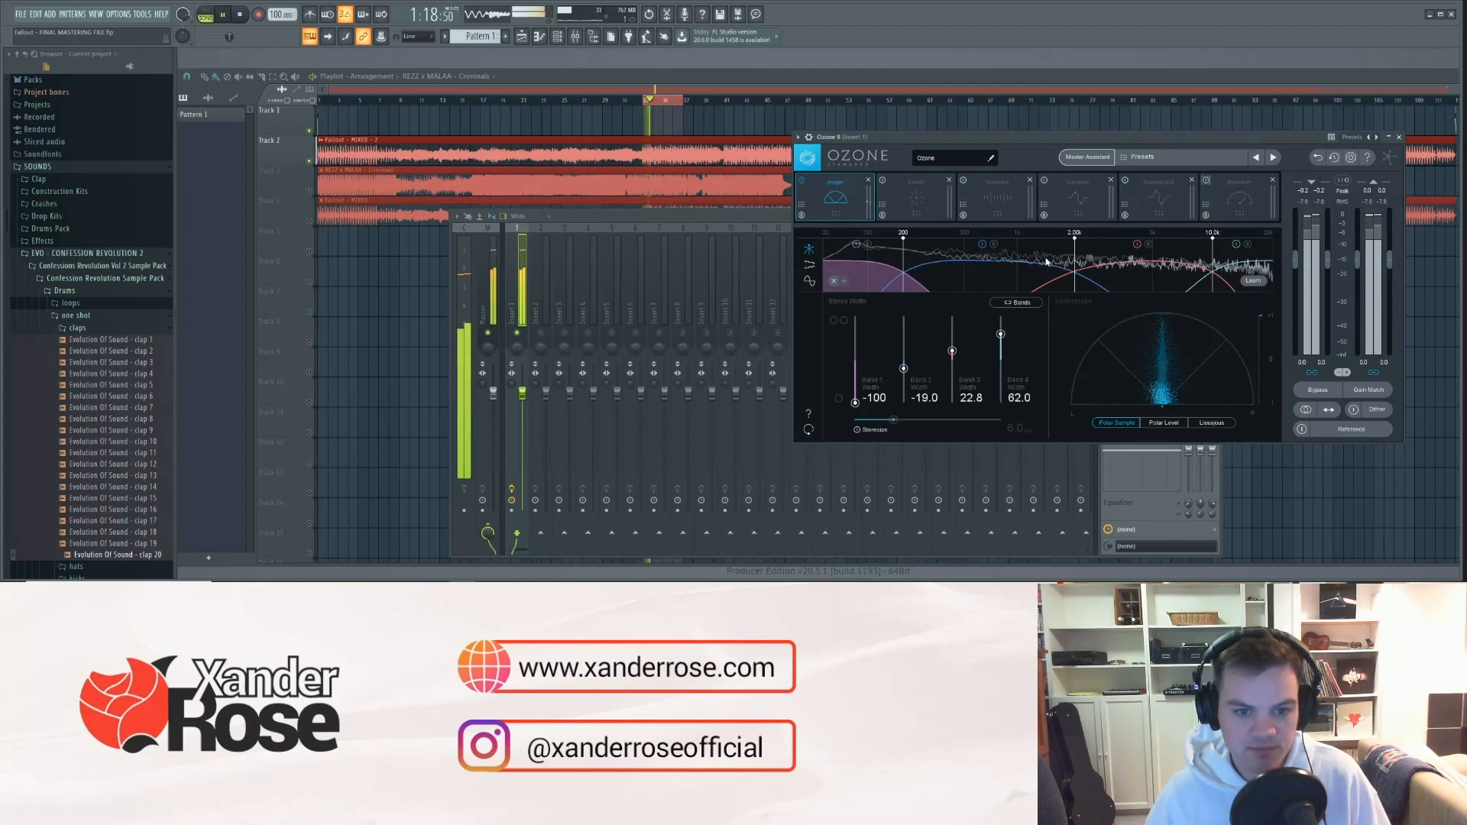
- Compare the loop with the Imager module bypassed and switched back on
key("space")
left_click(802, 181)
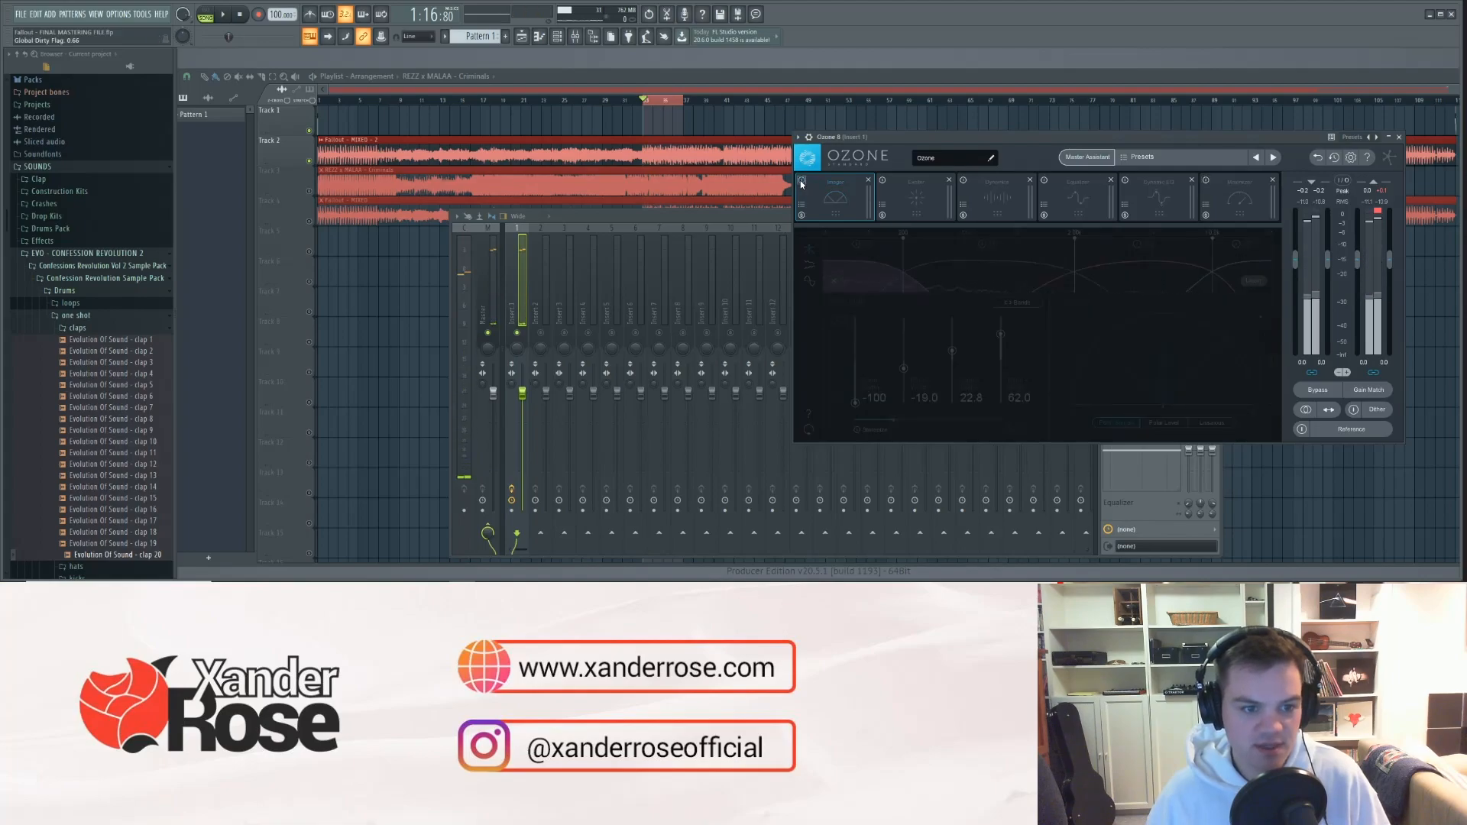
key("space")
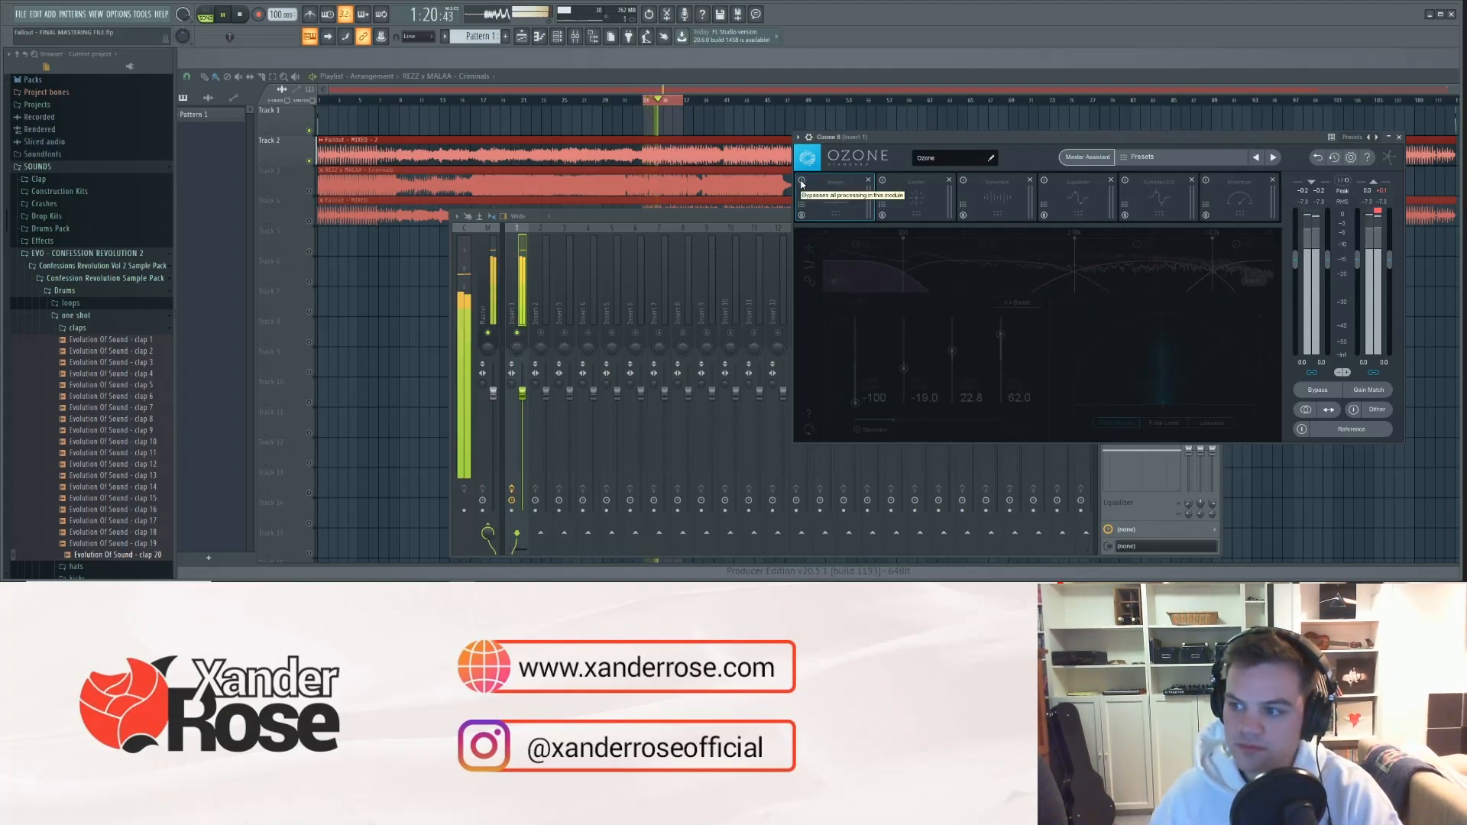
left_click(802, 181)
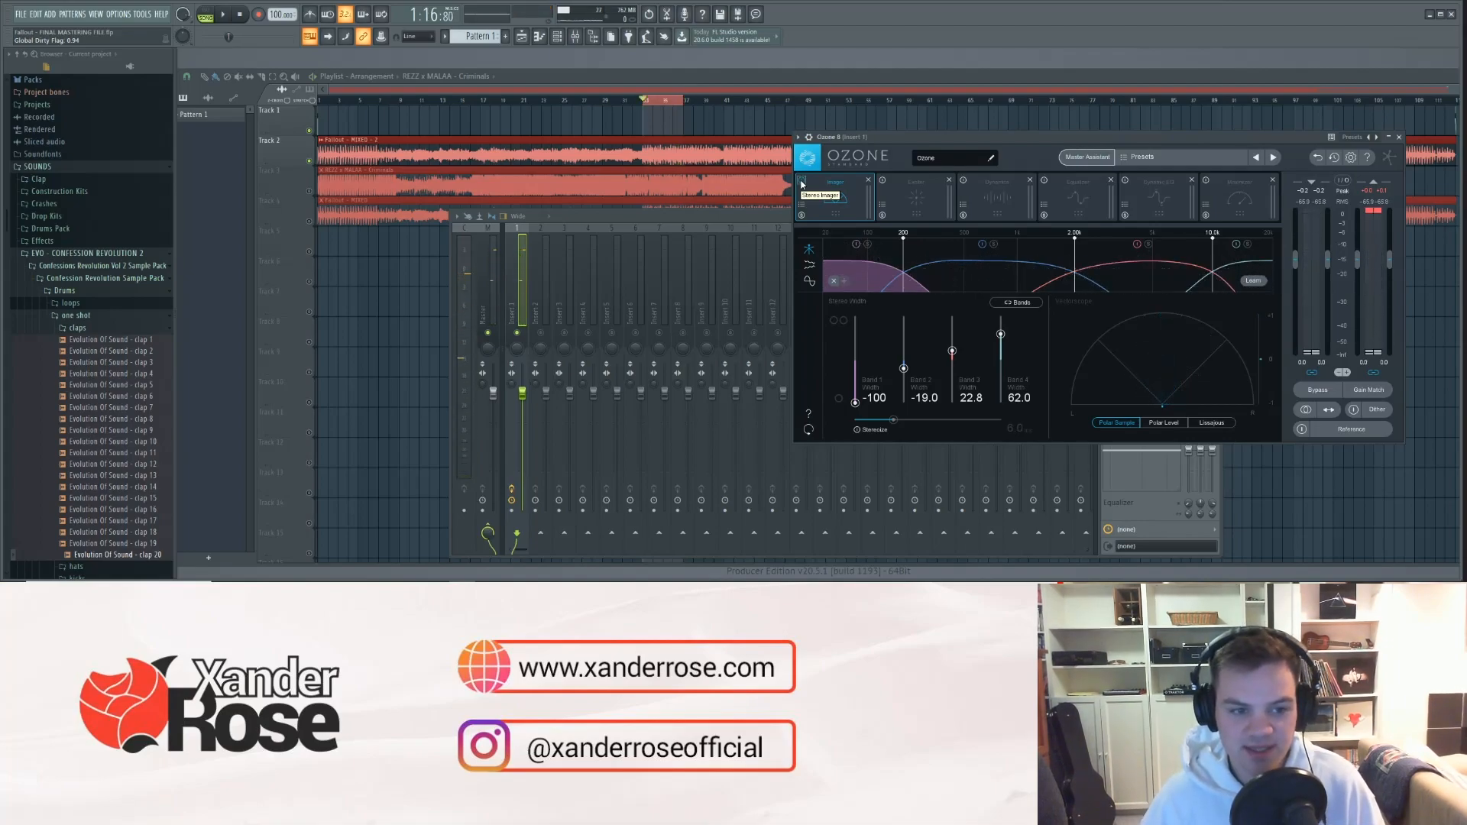
- Enable the Exciter module and compare the loop with it bypassed and active, leaving it on
left_click(884, 183)
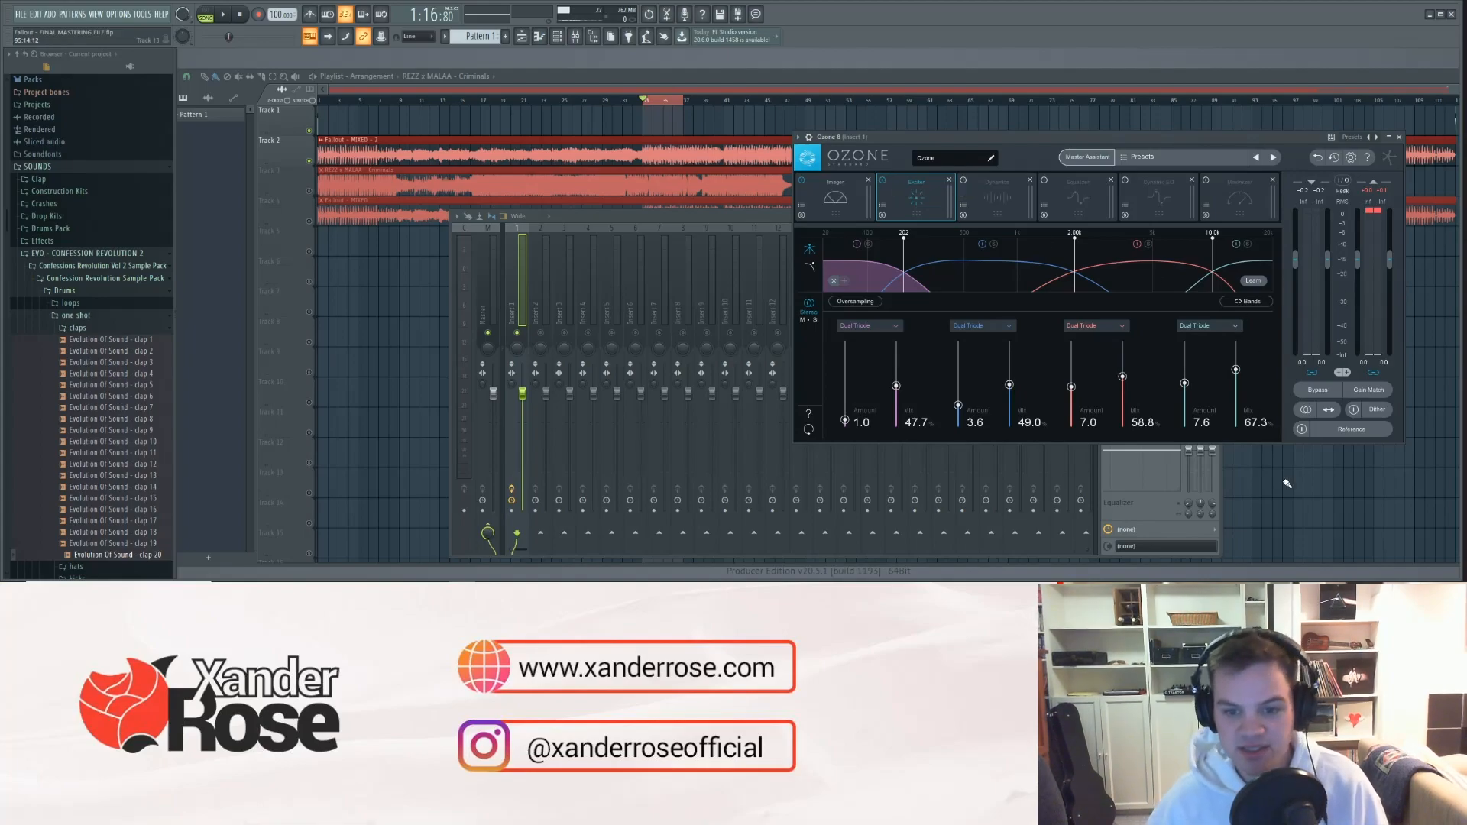
left_click(883, 182)
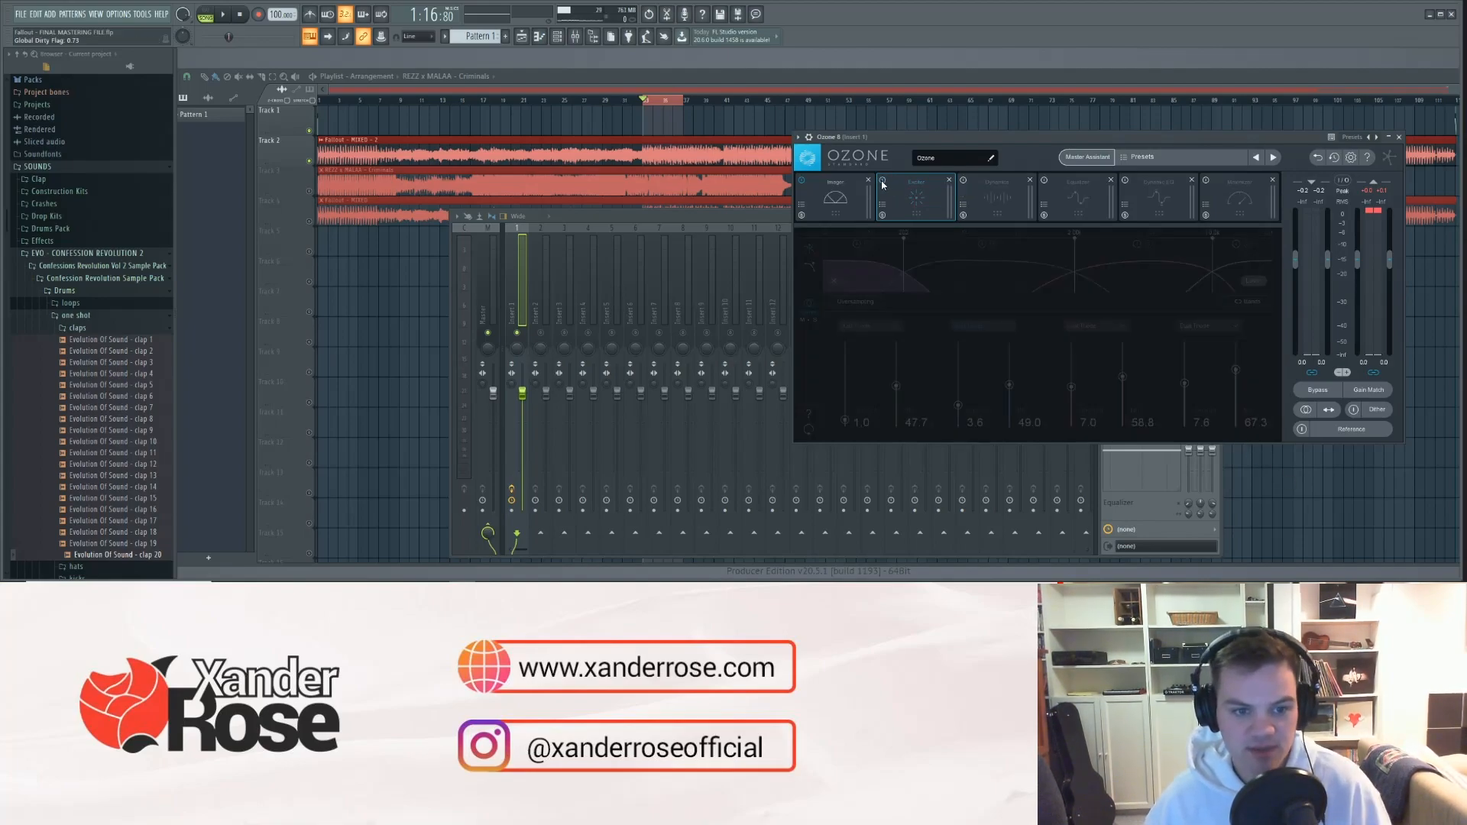
key("space")
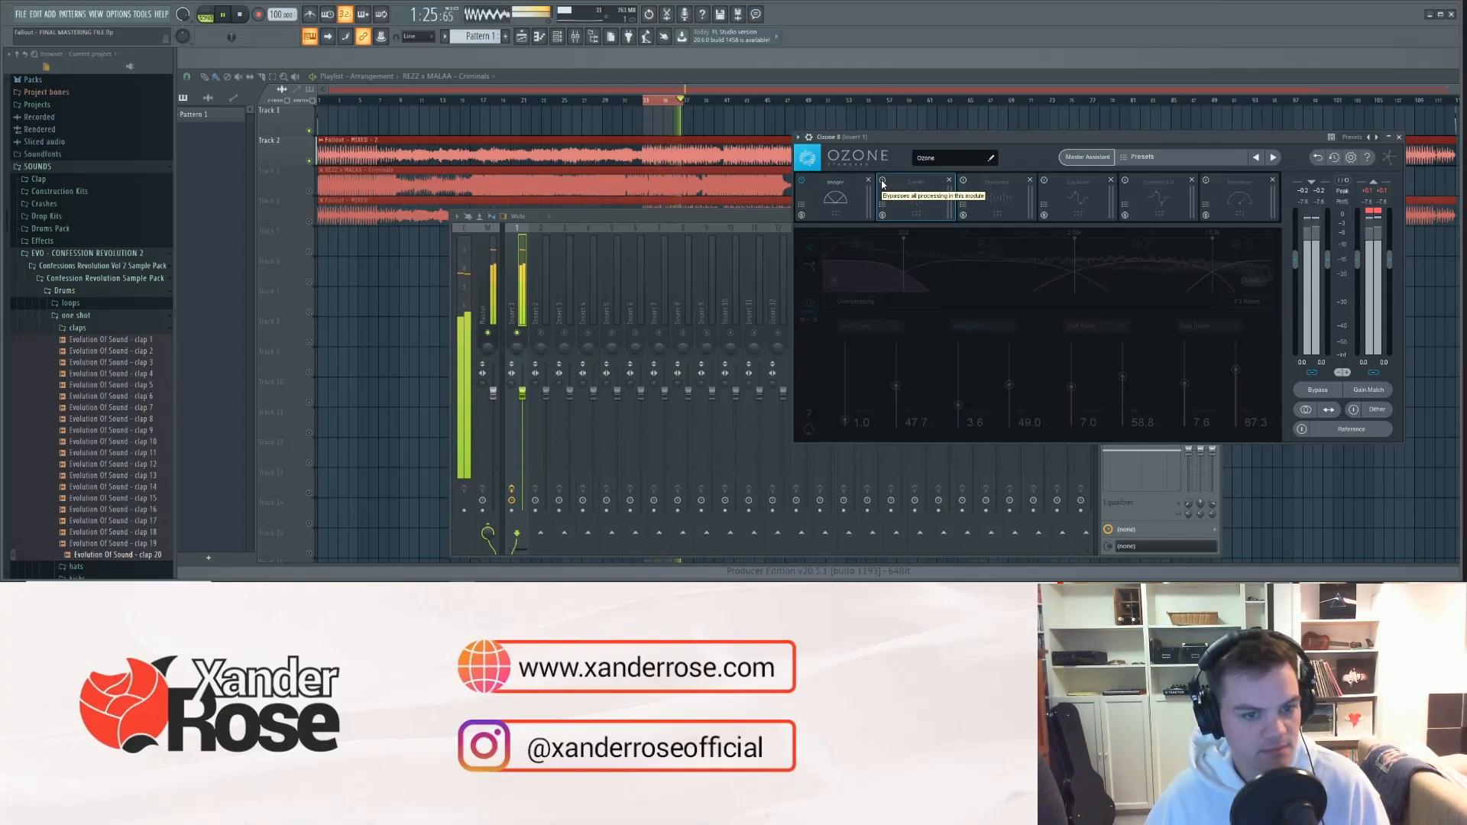
left_click(883, 183)
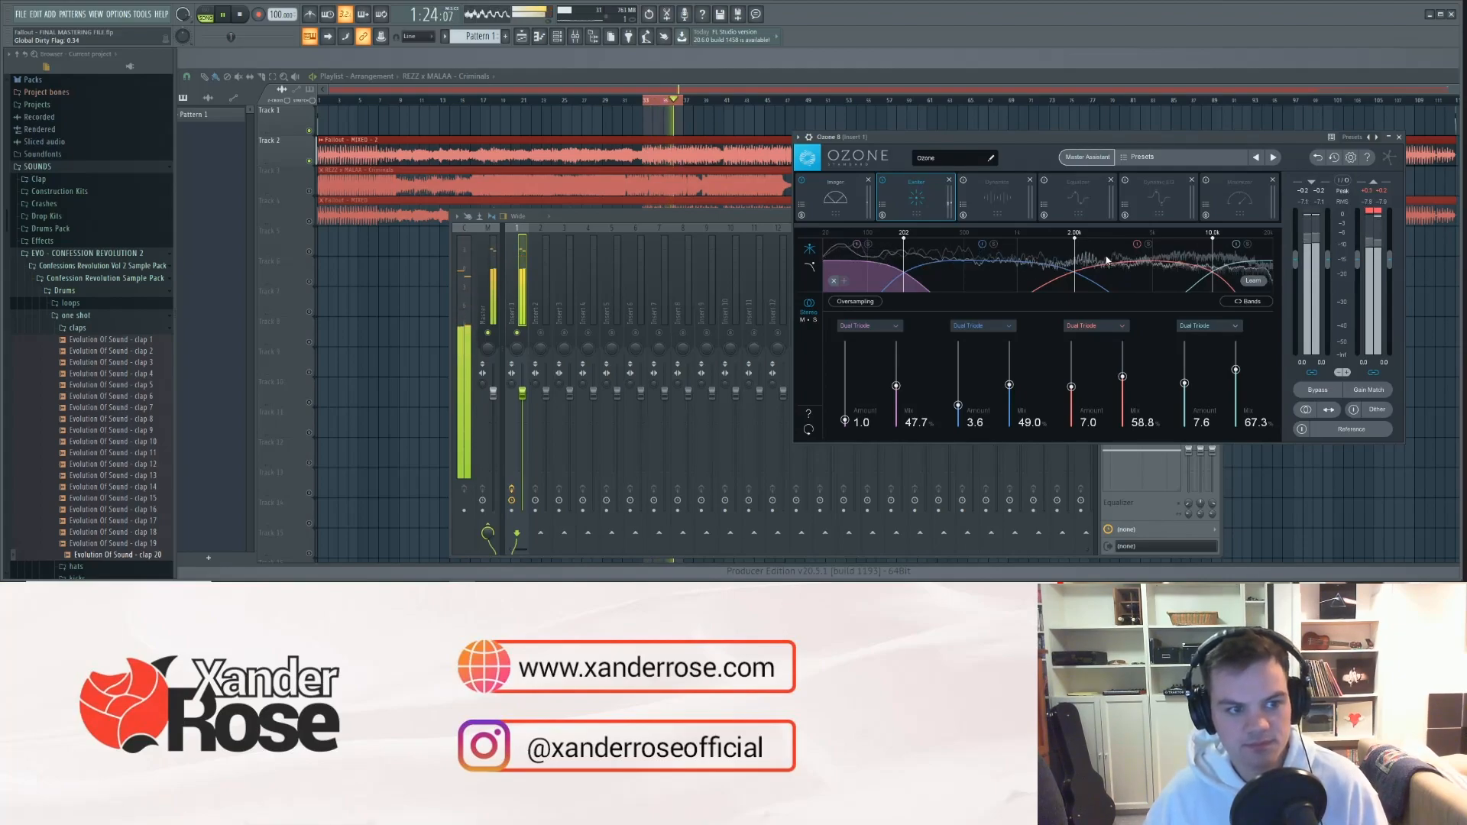
key("space")
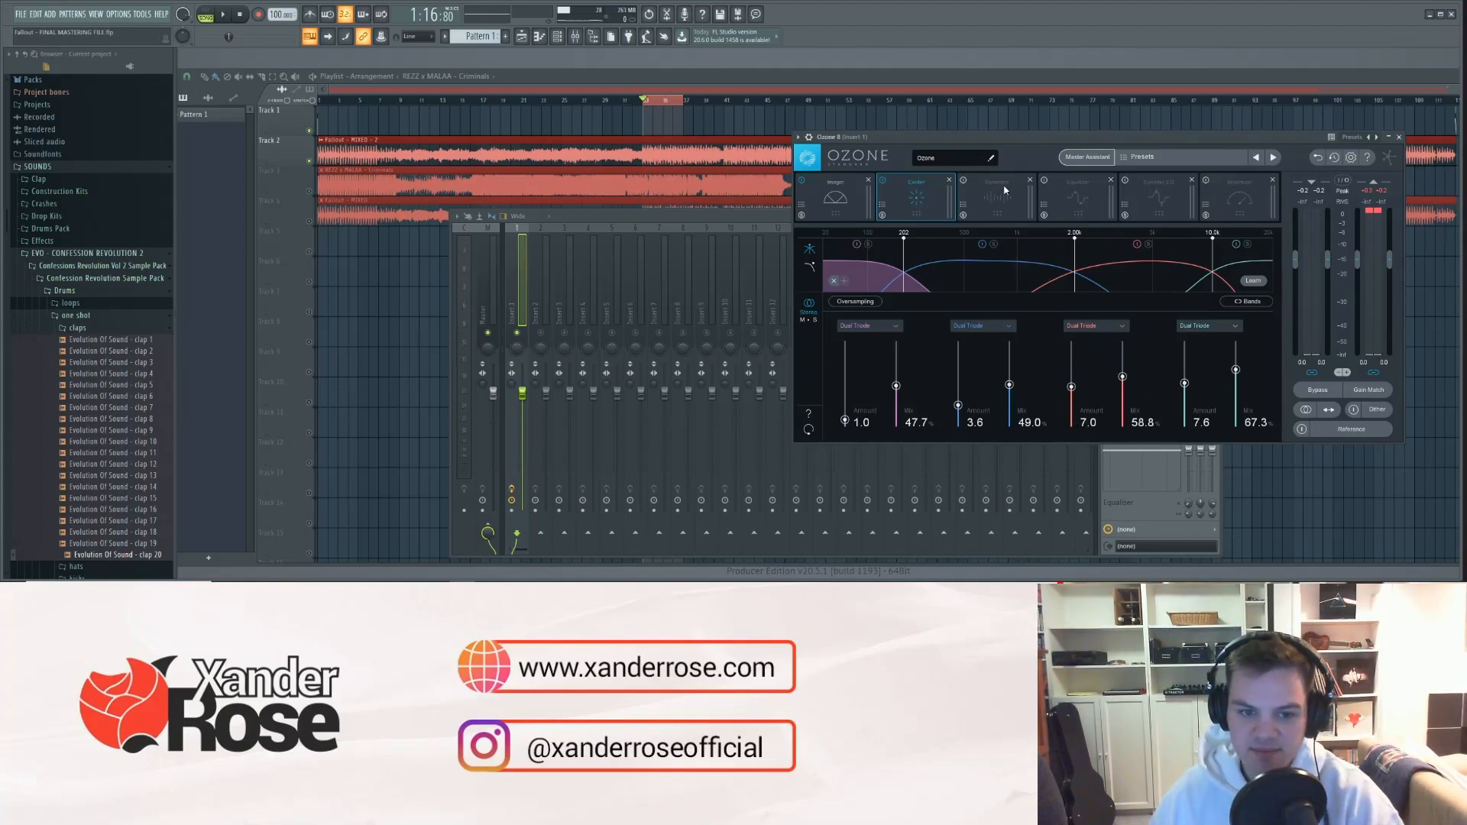
- Enable the Dynamics module and review the compressor settings of its four bands
left_click(999, 211)
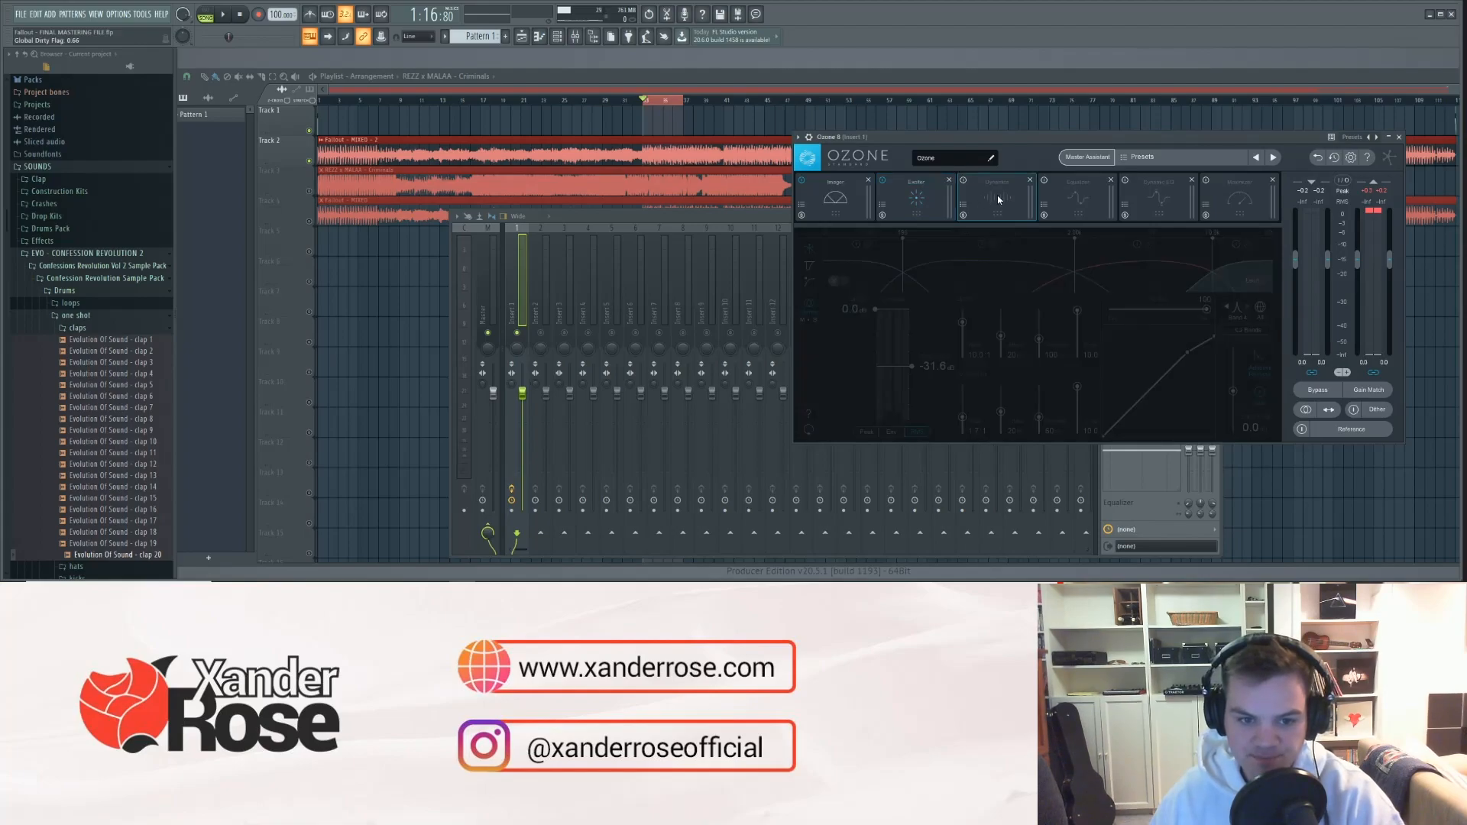
left_click(964, 182)
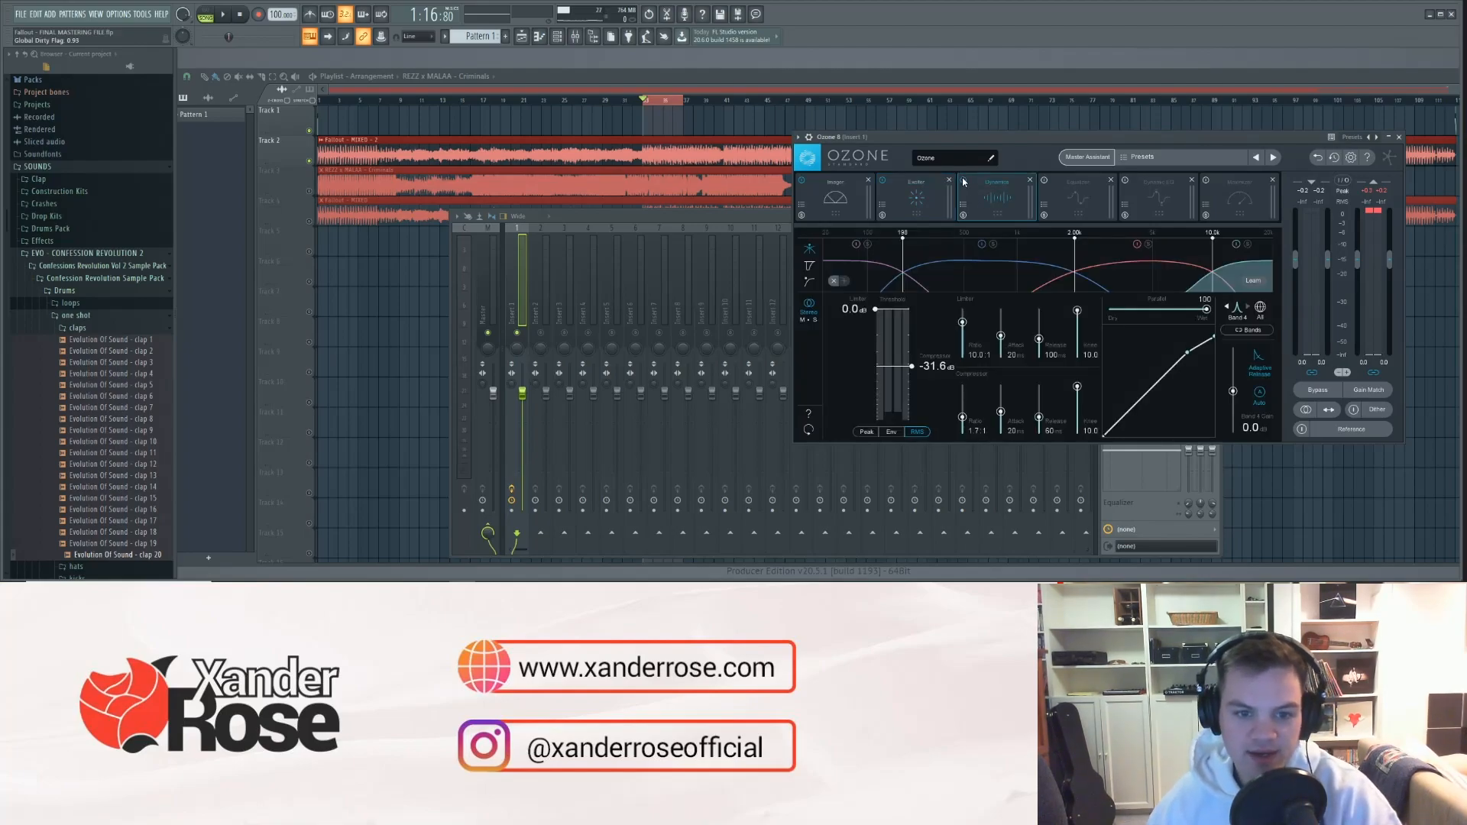
left_click(866, 271)
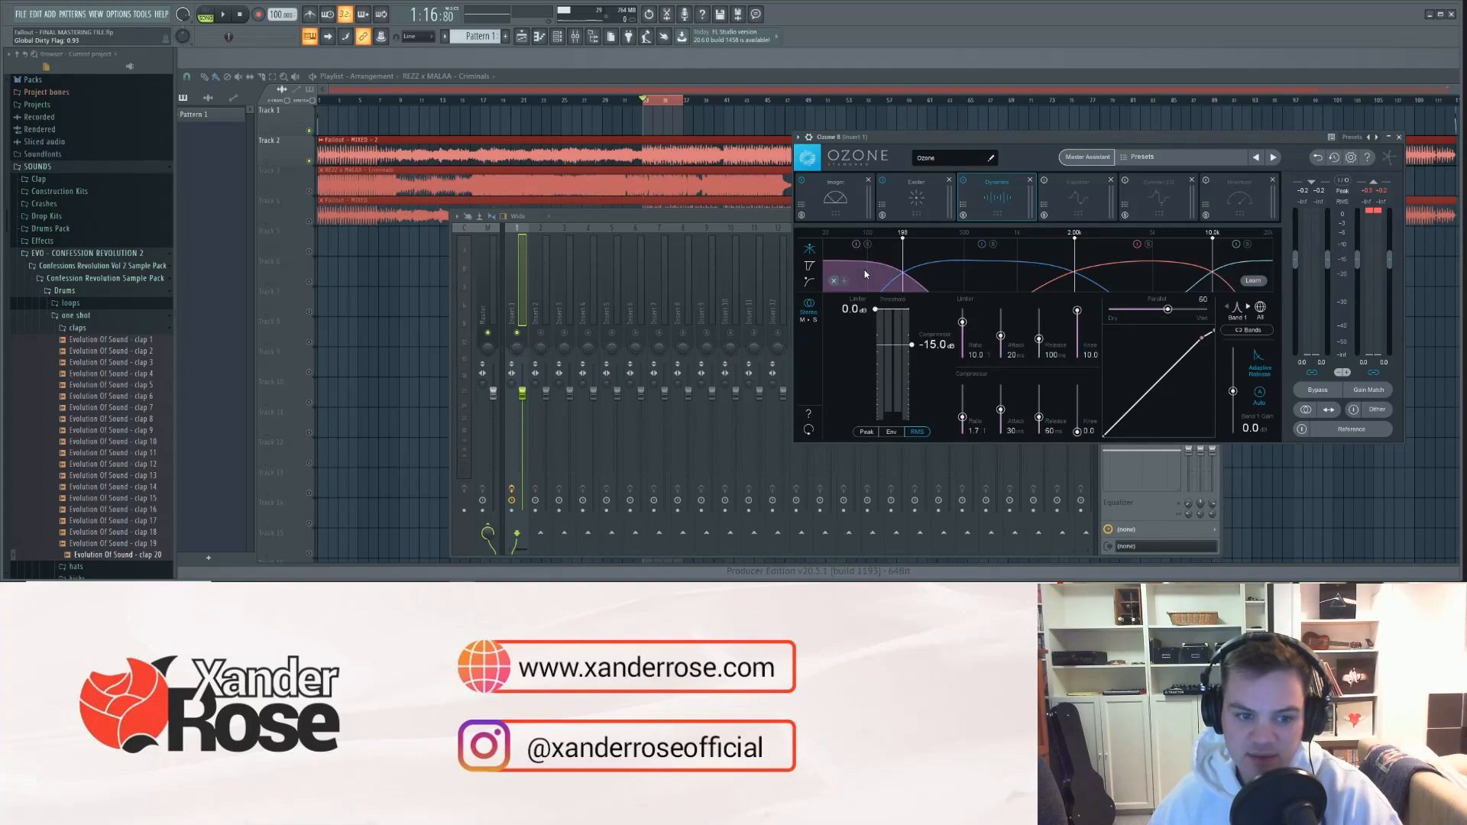
left_click(989, 274)
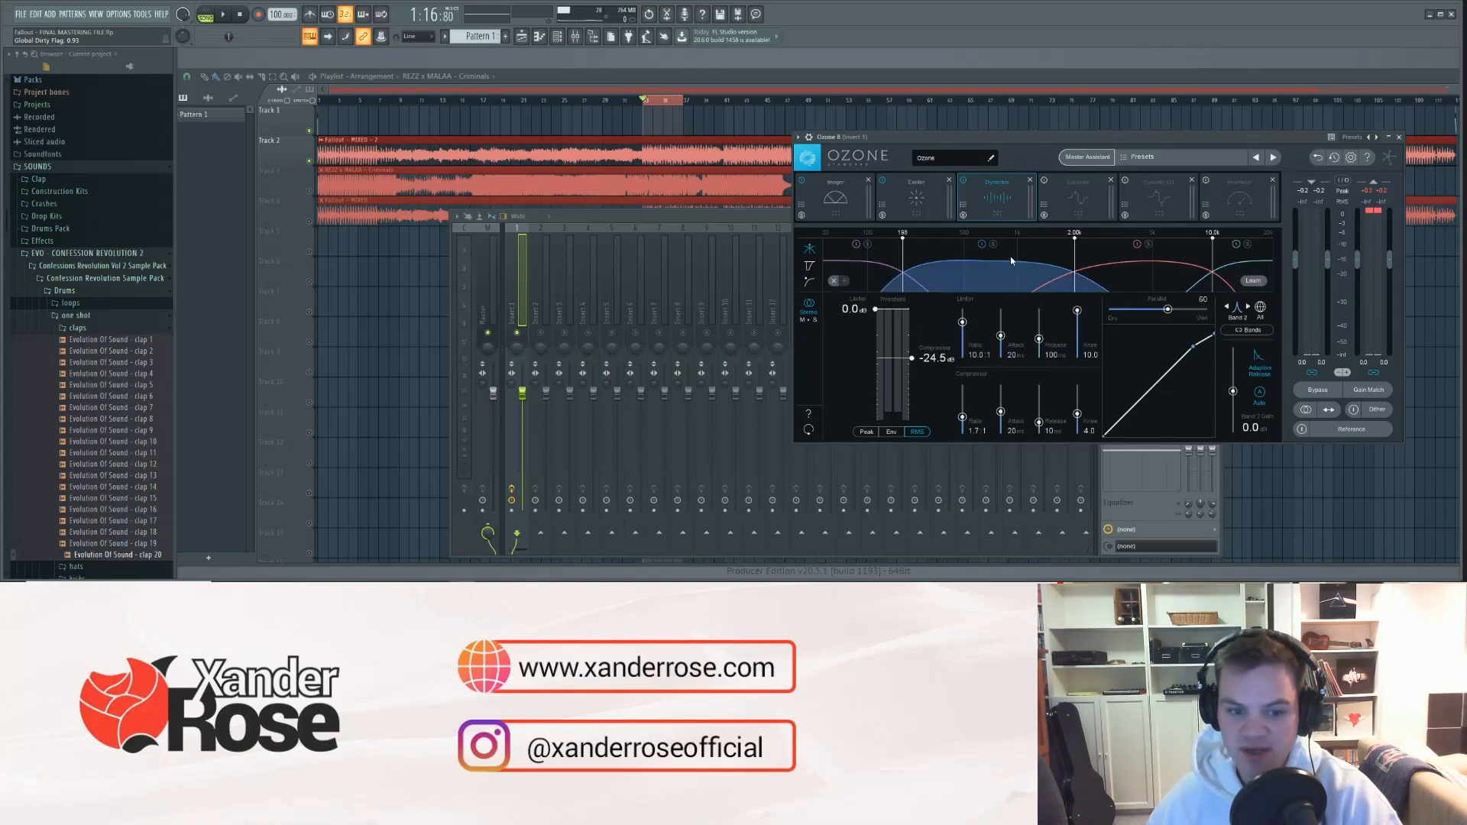
left_click(880, 275)
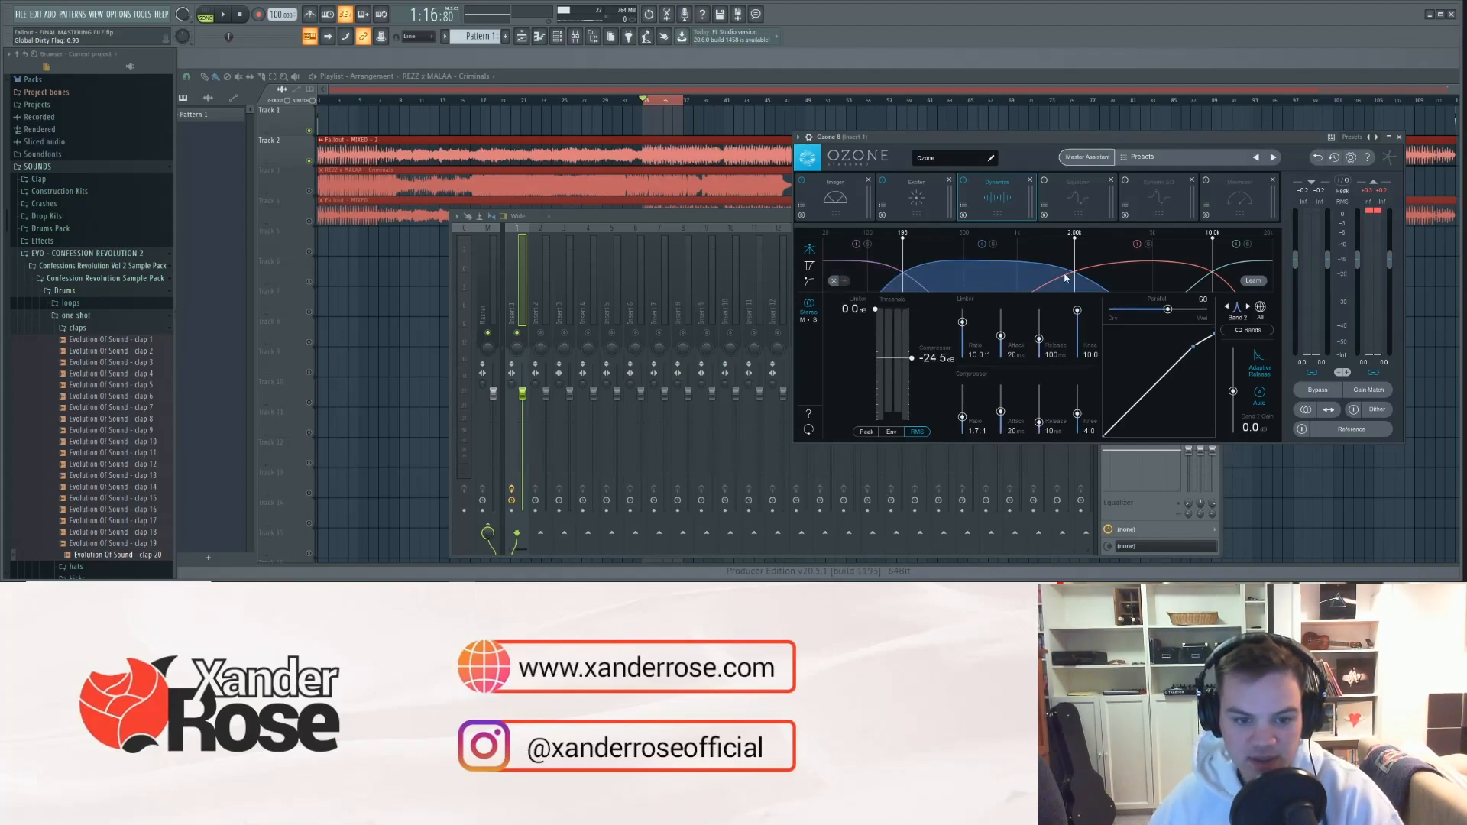
left_click(1242, 269)
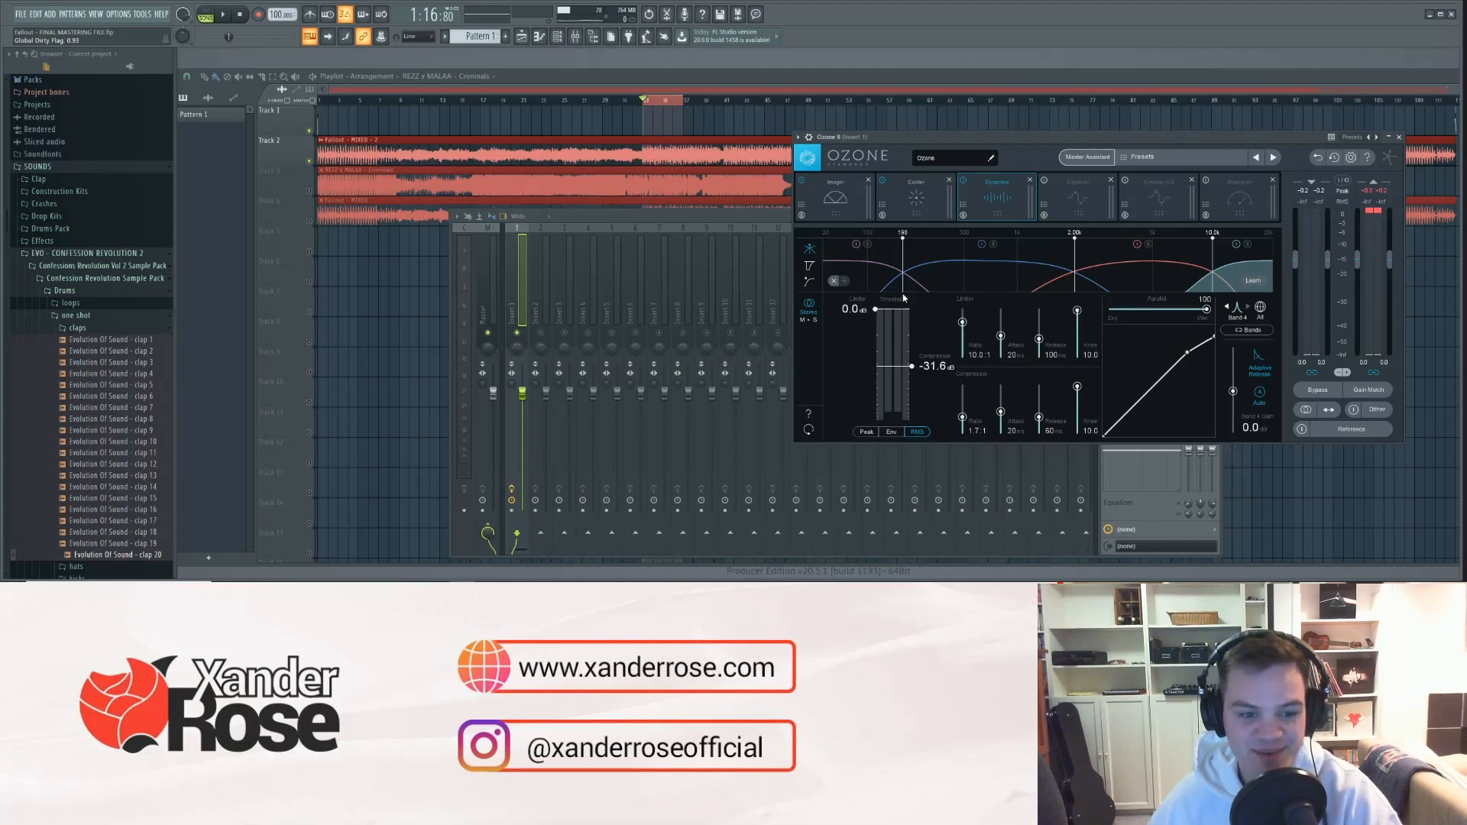
left_click(874, 278)
left_click(967, 279)
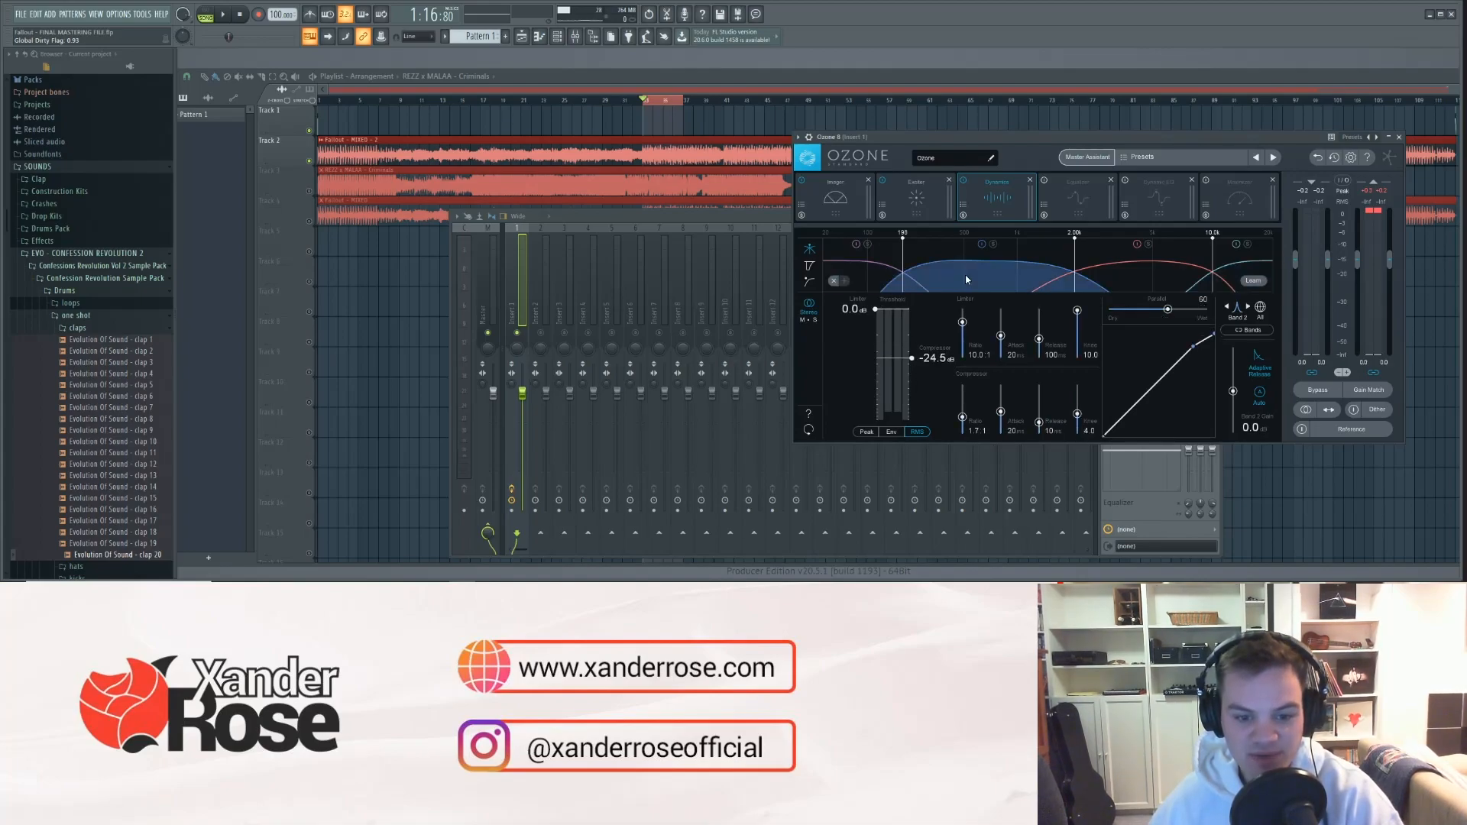
left_click(1182, 275)
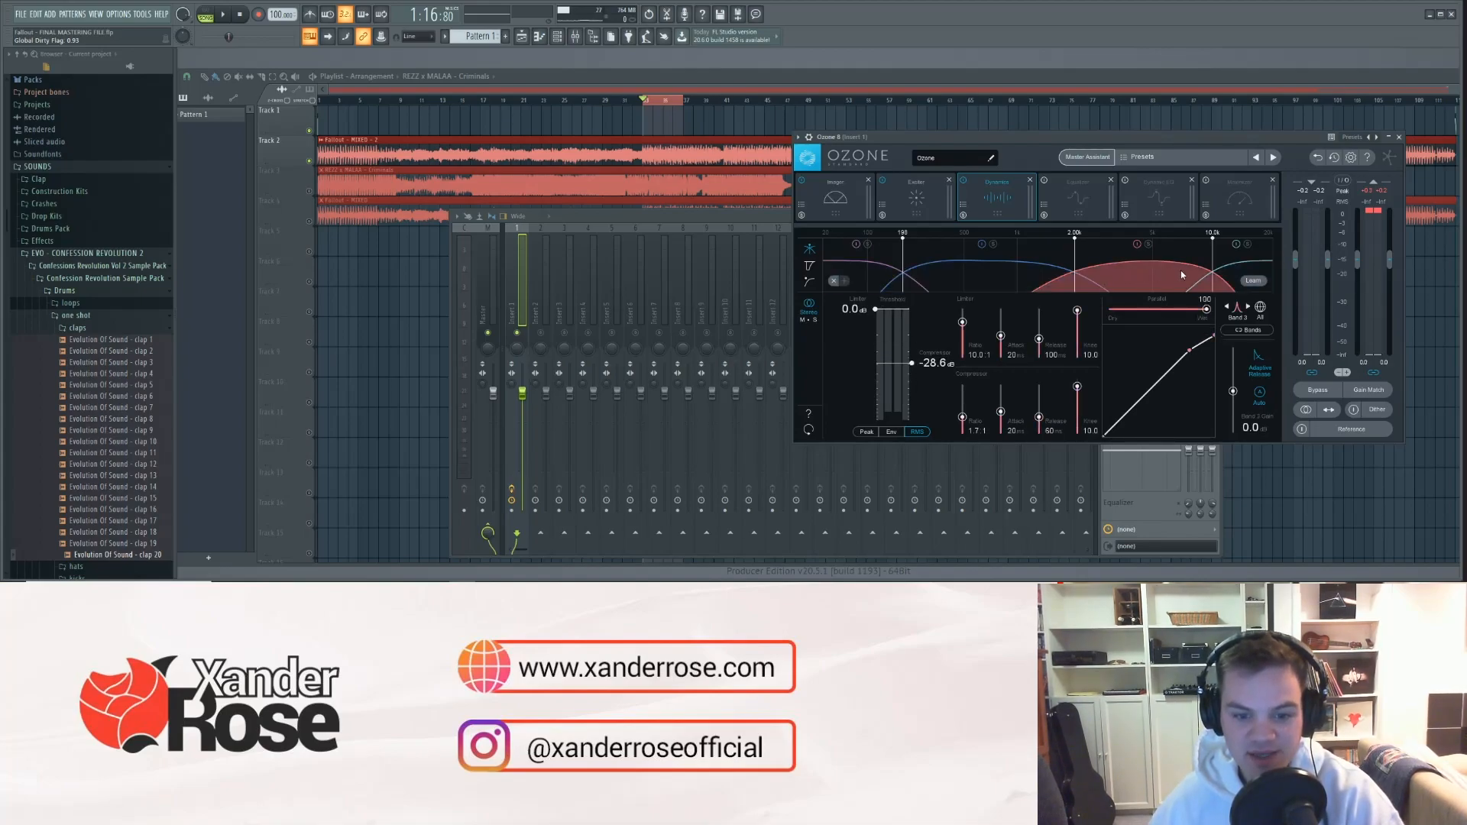
left_click(1254, 275)
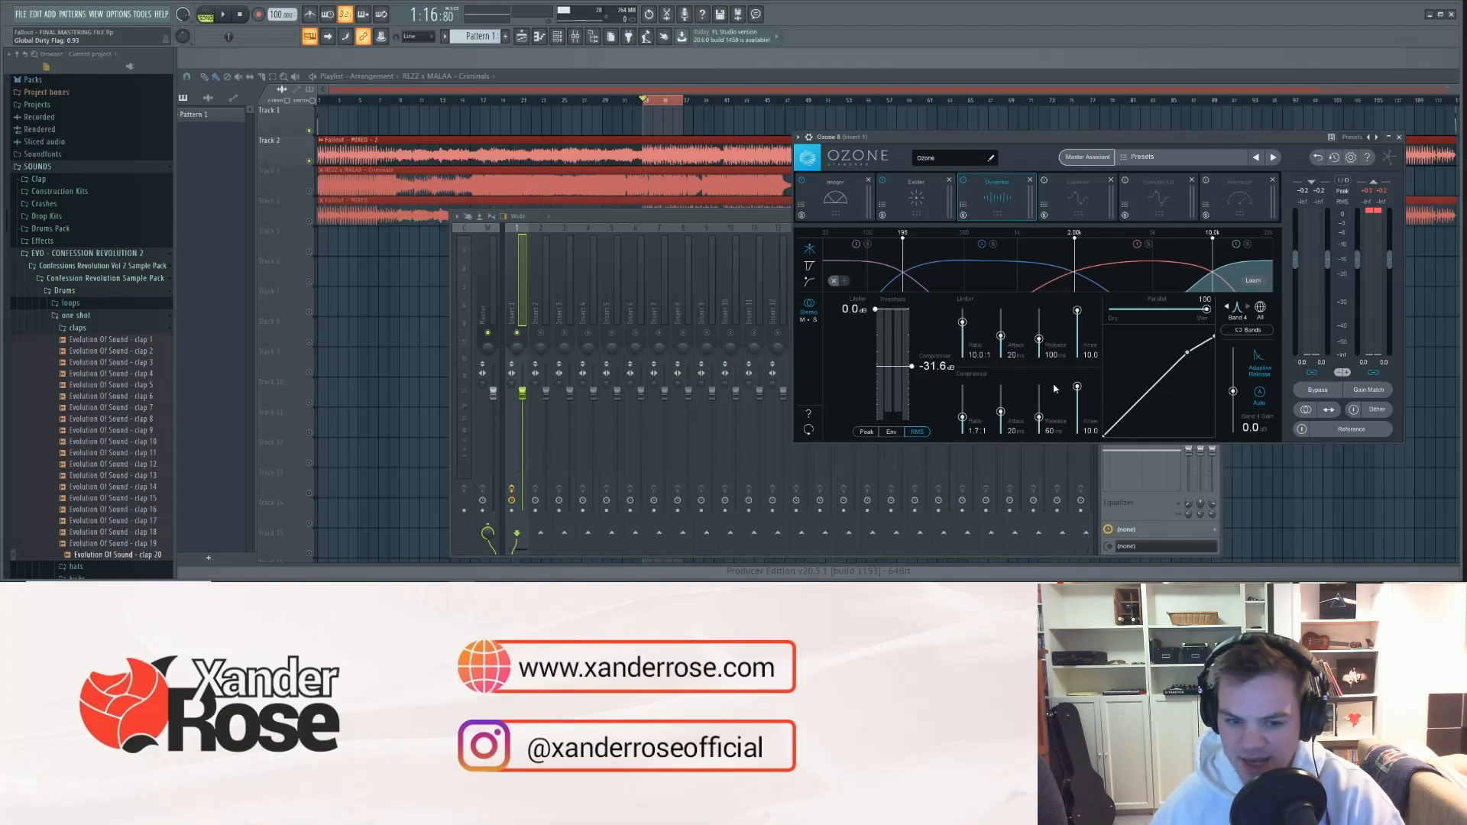
- Go back through the Dynamics bands to compare their compressor thresholds and parallel mix, ending on band 1
left_click(1041, 287)
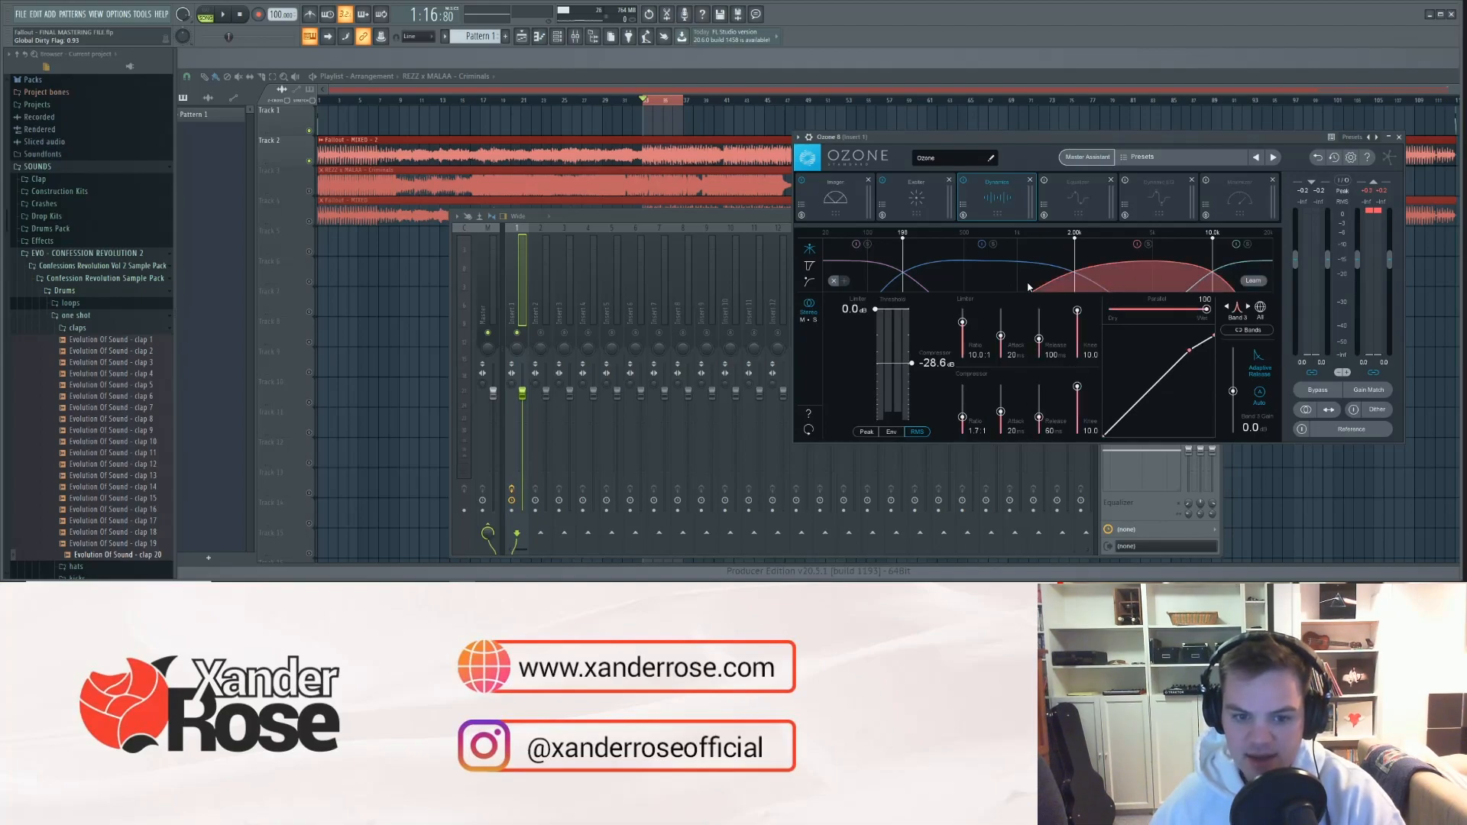
left_click(1007, 283)
left_click(869, 277)
left_click(1013, 282)
left_click(1132, 287)
left_click(1256, 271)
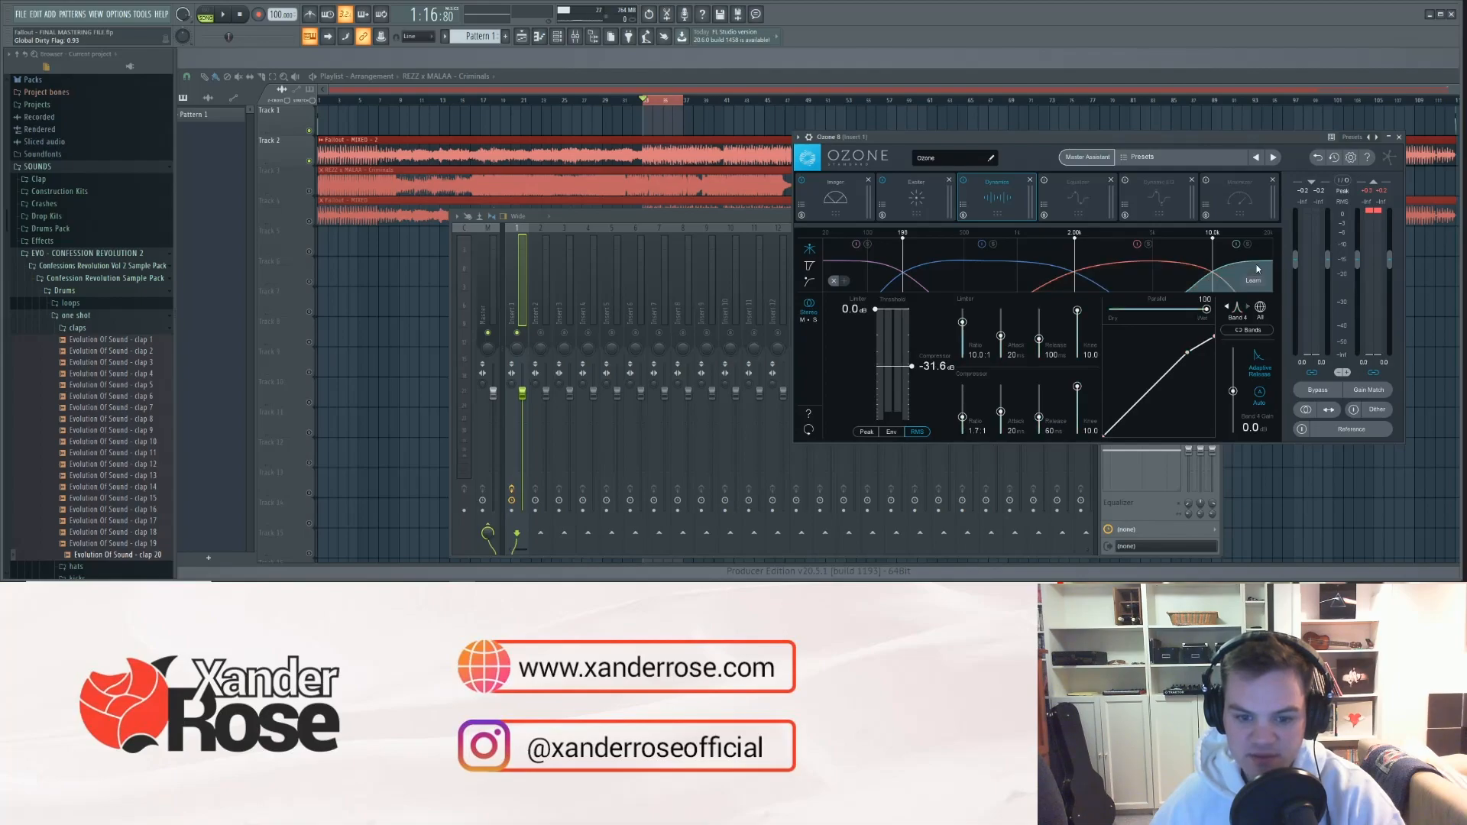
left_click(1124, 276)
left_click(979, 273)
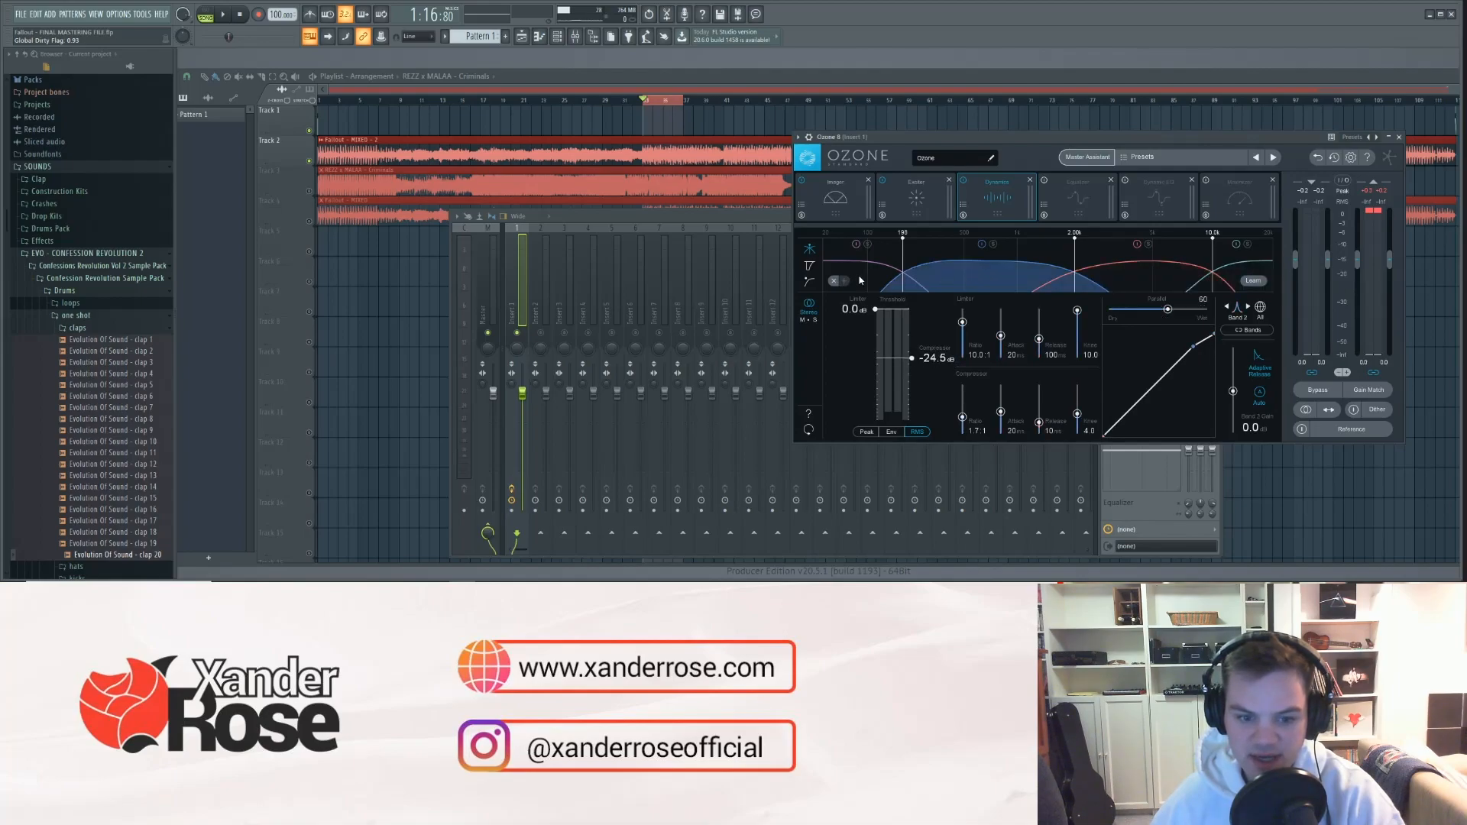
left_click(872, 277)
left_click(1004, 284)
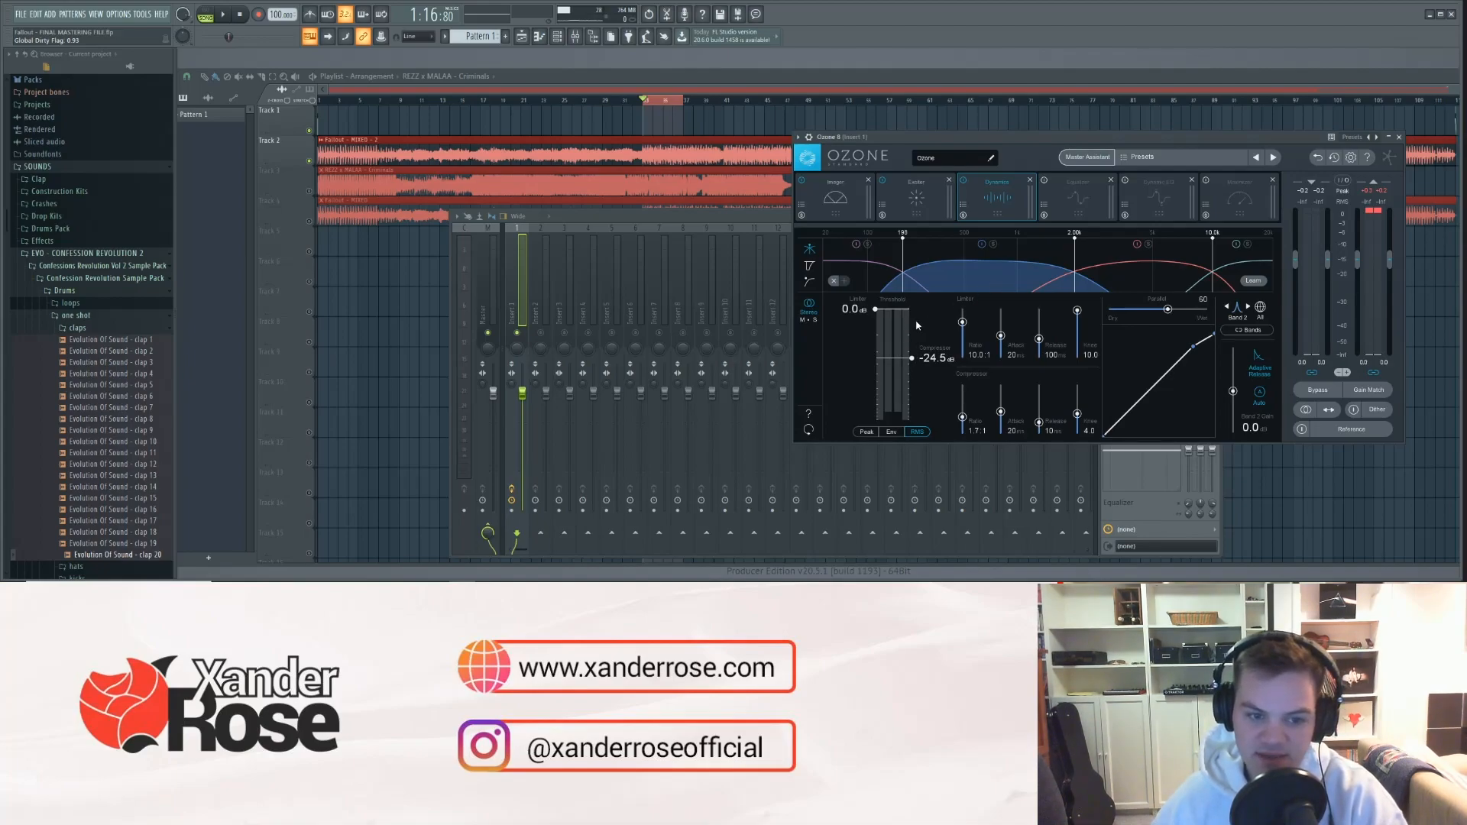
left_click(877, 280)
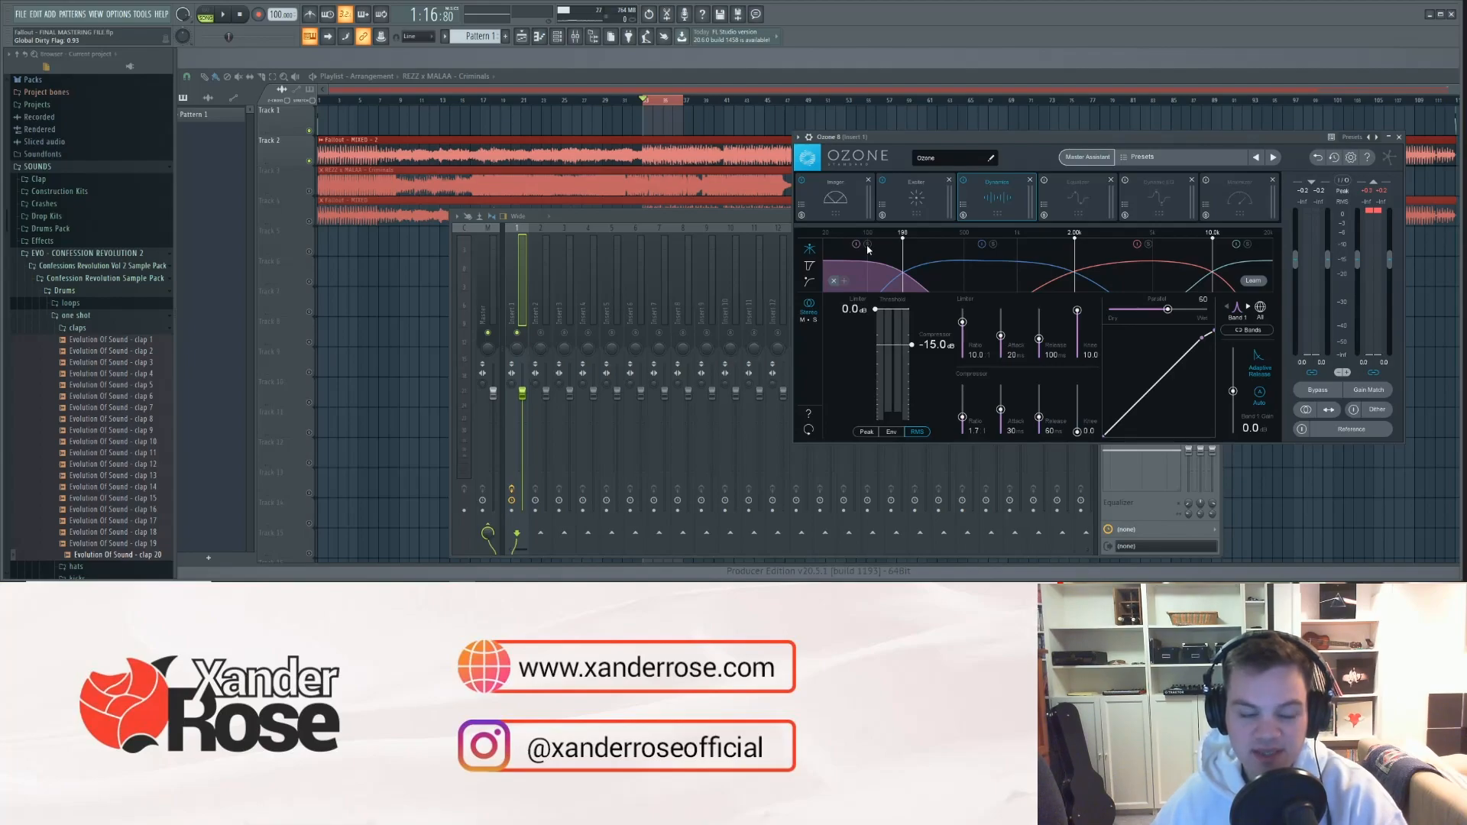
- Compare the loop with the Dynamics module bypassed and switched back on
left_click(964, 181)
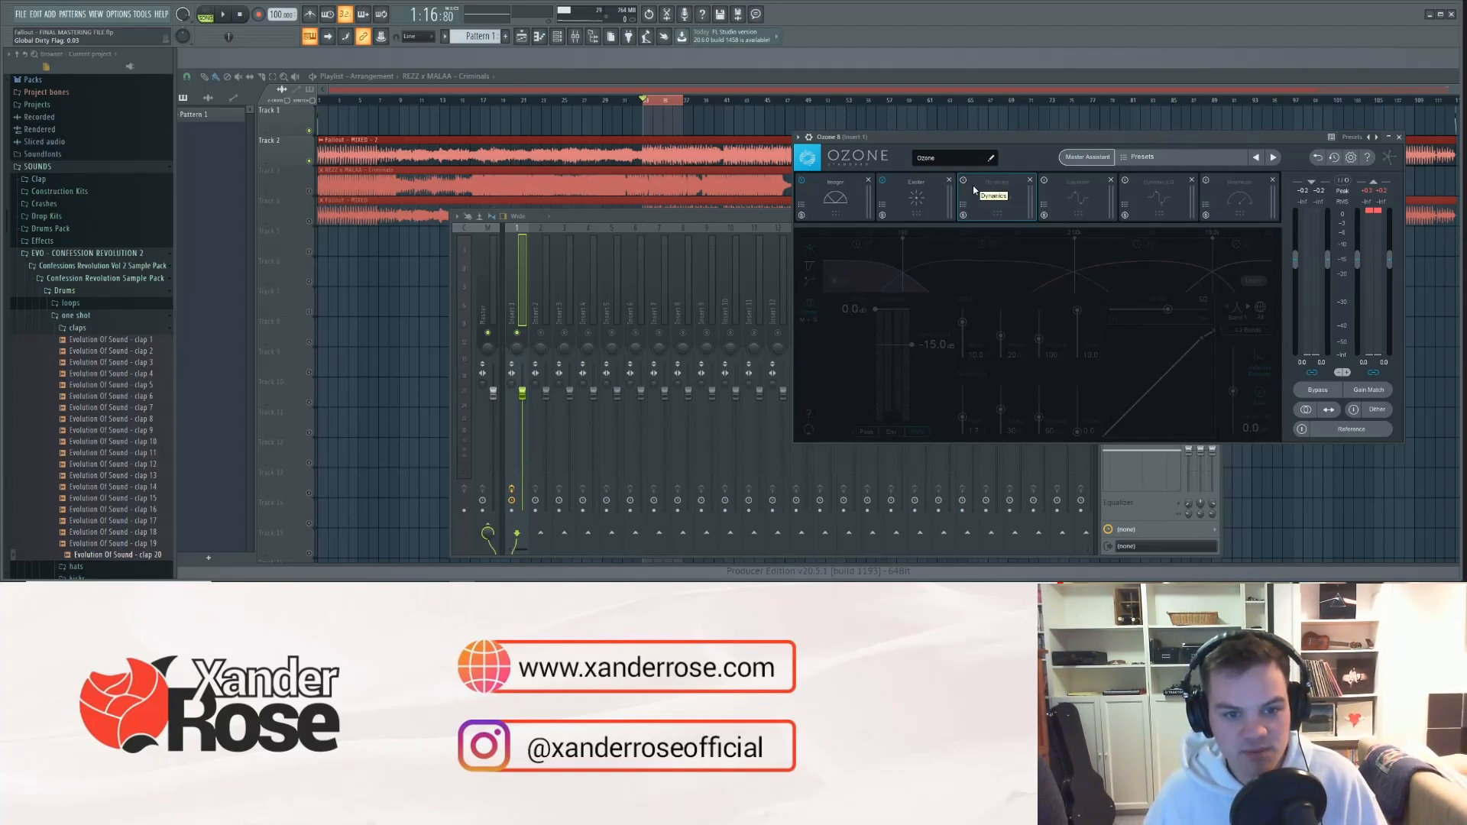
key("space")
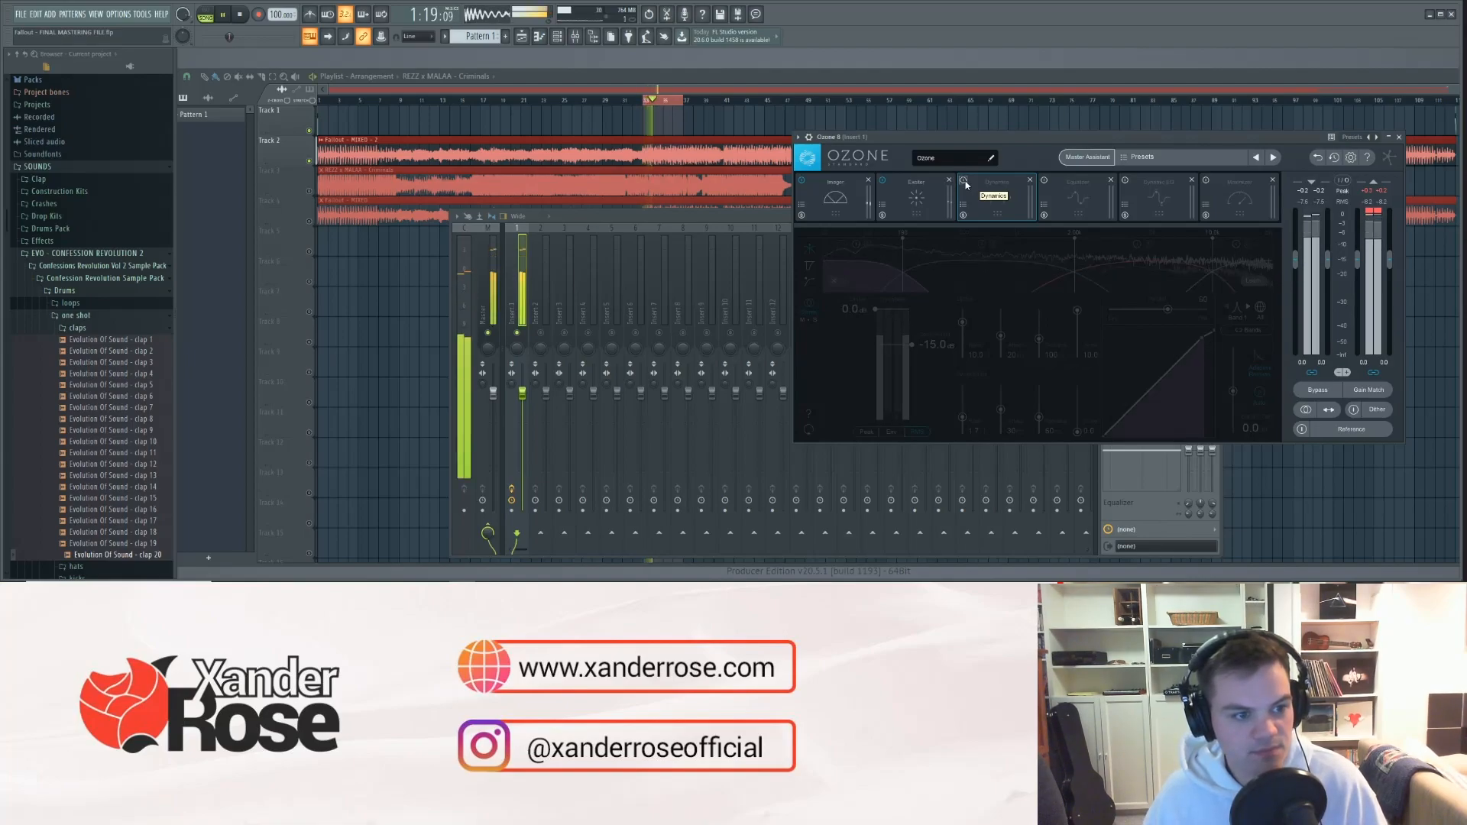
left_click(965, 183)
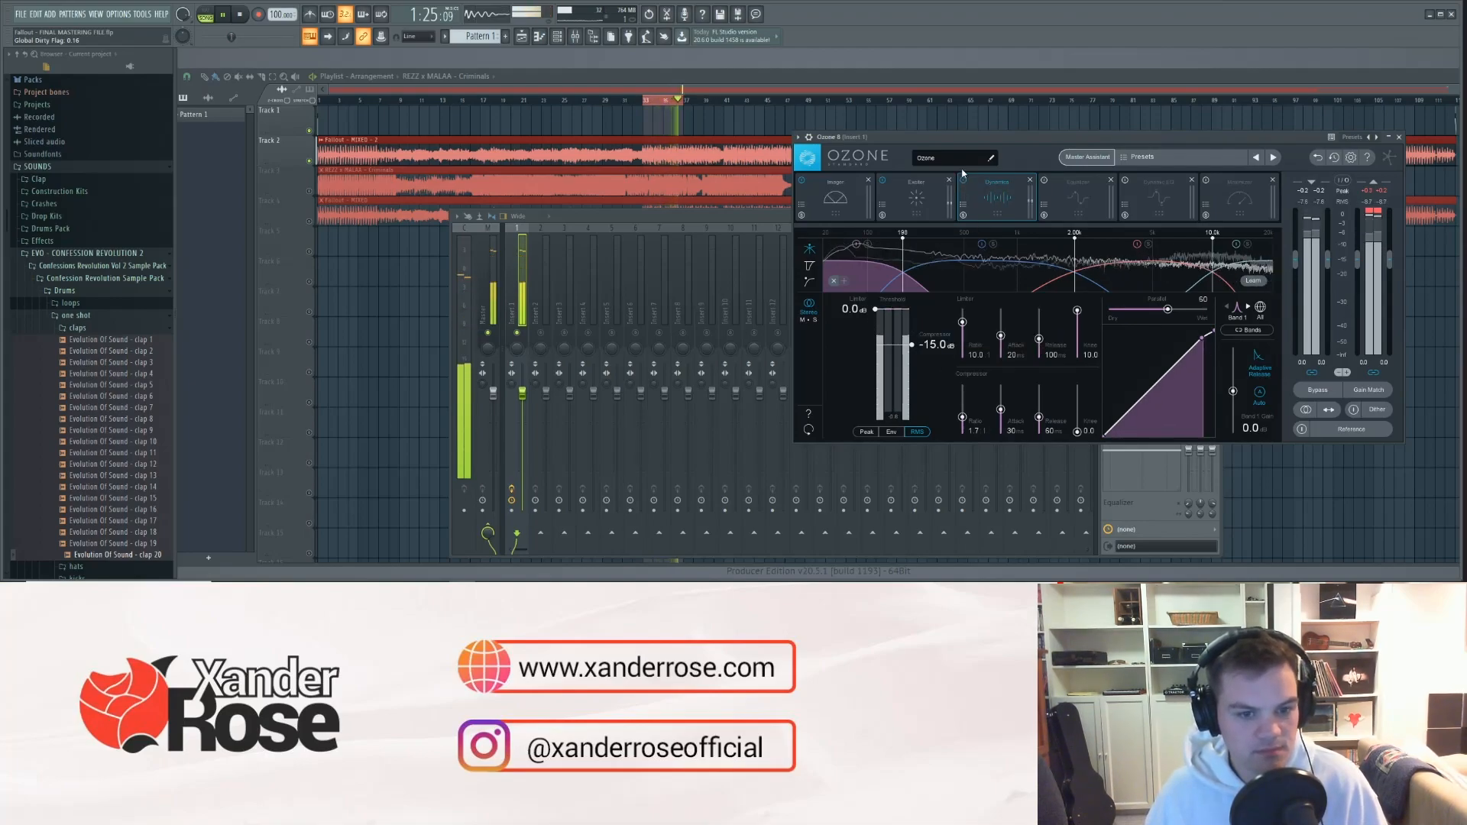
key("space")
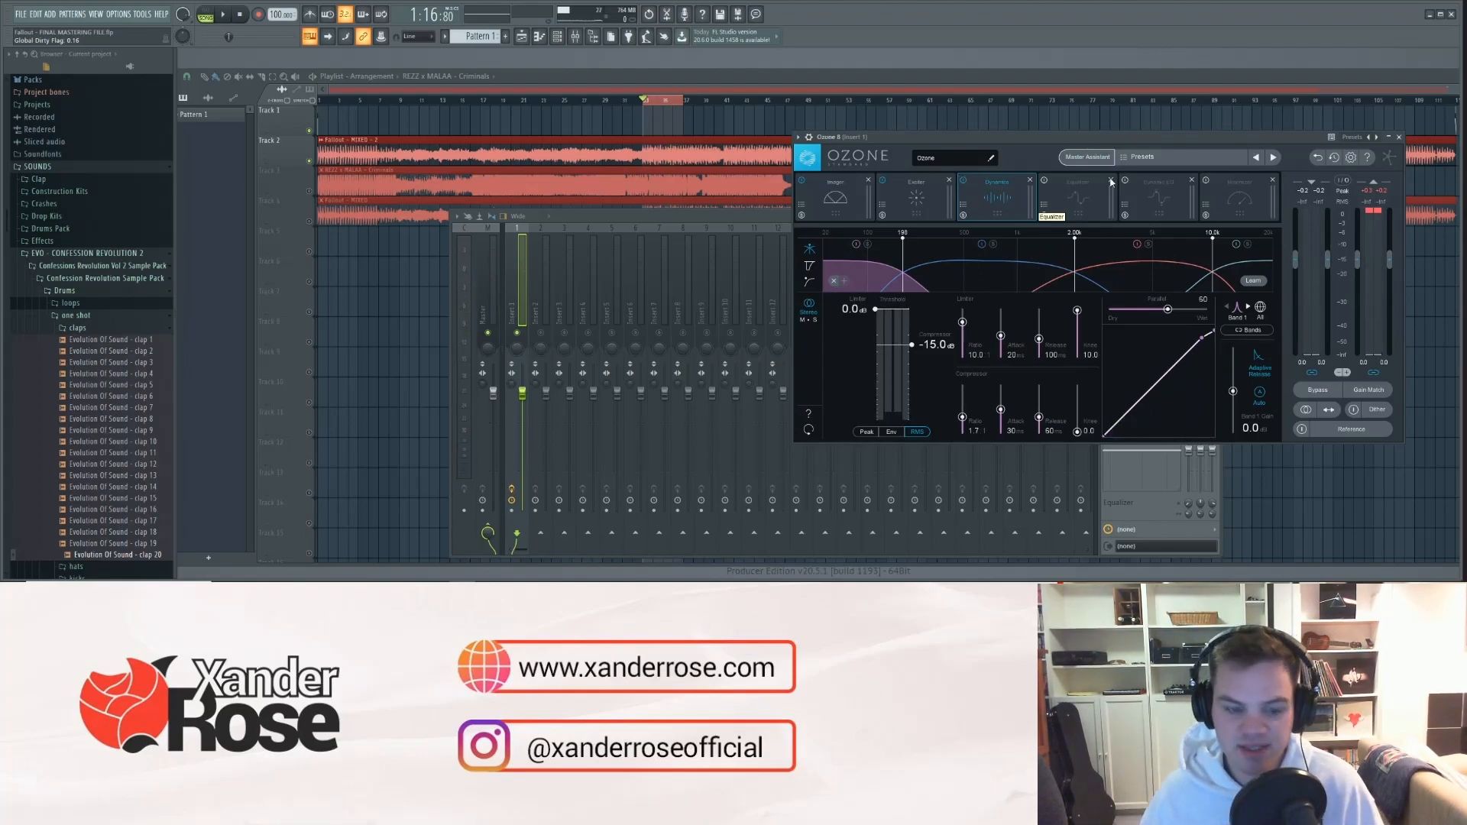
- Enable the Equalizer module with its matching curves, and show the Channel rack behind the Ozone window
left_click(1061, 196)
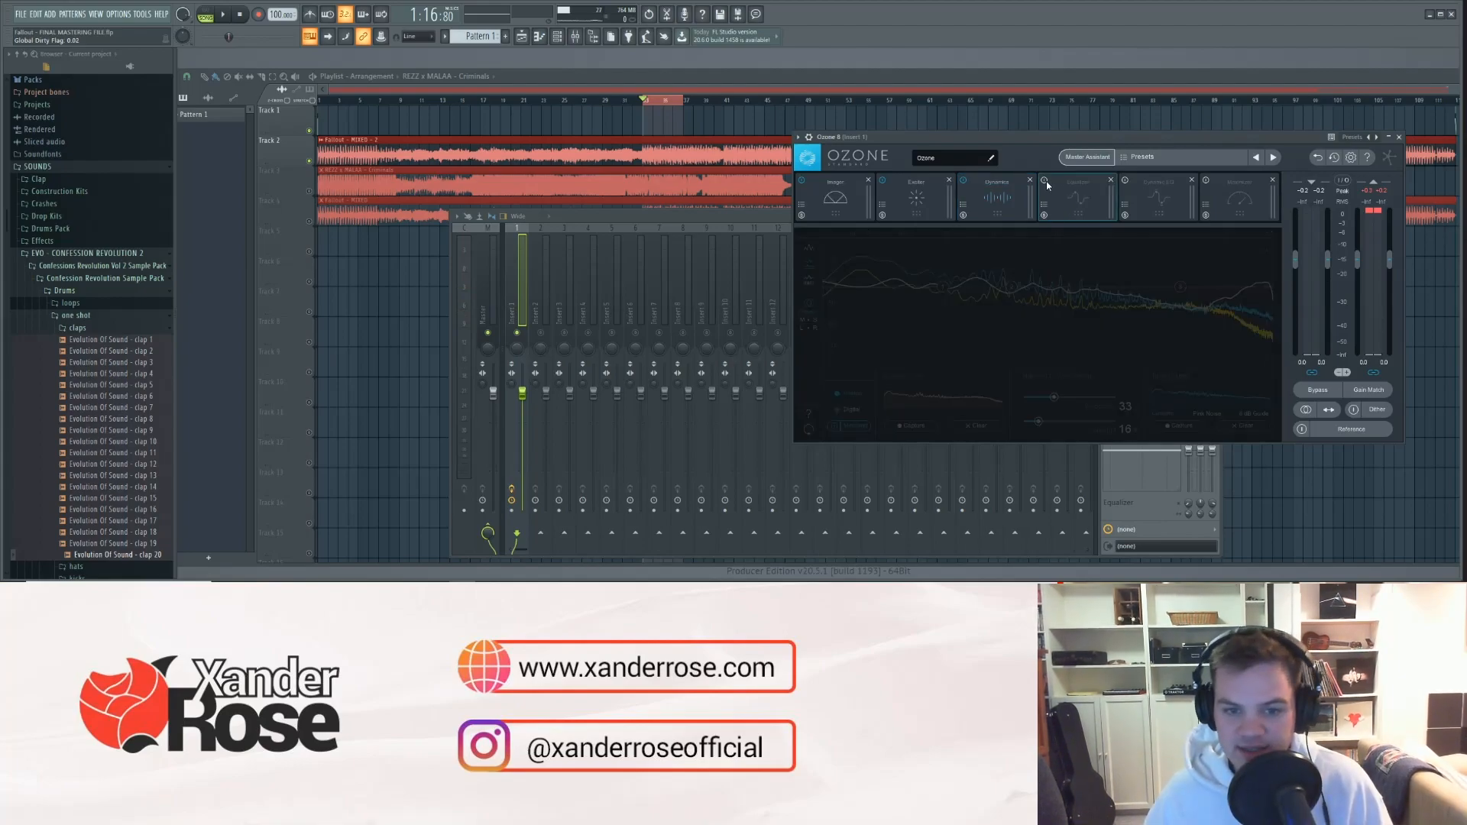
left_click(1045, 181)
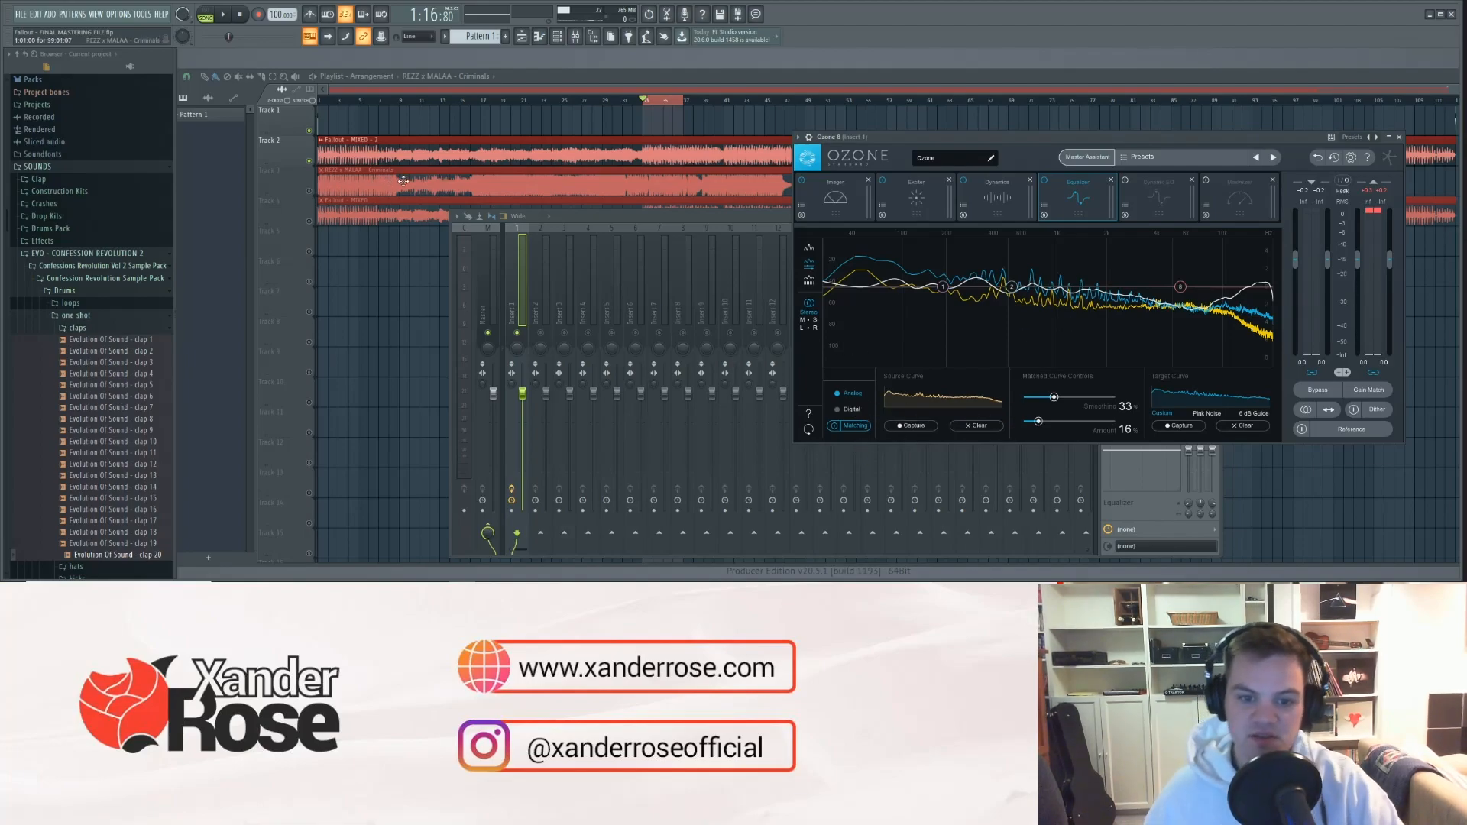
left_click(558, 36)
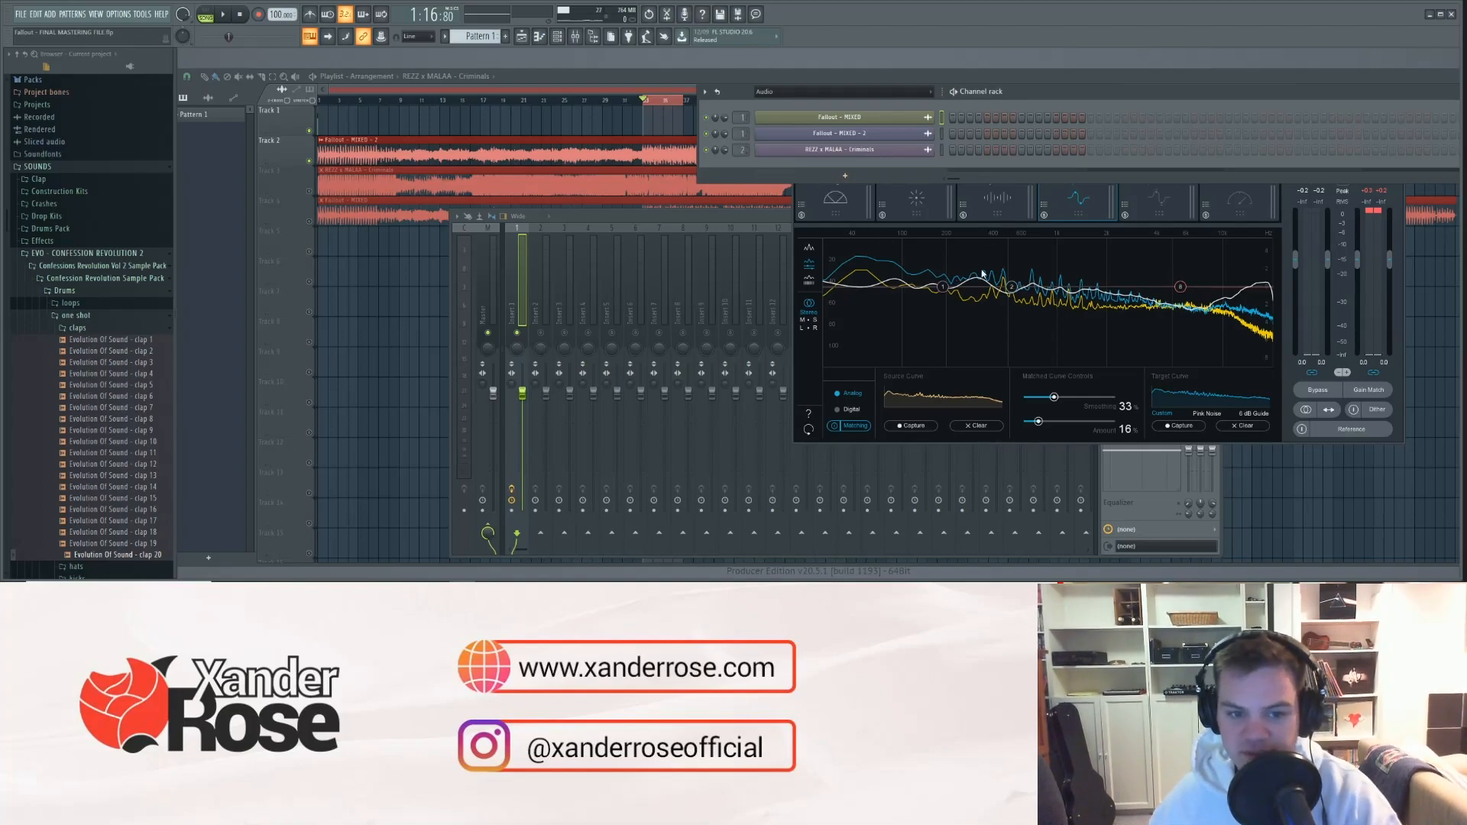
left_click(997, 230)
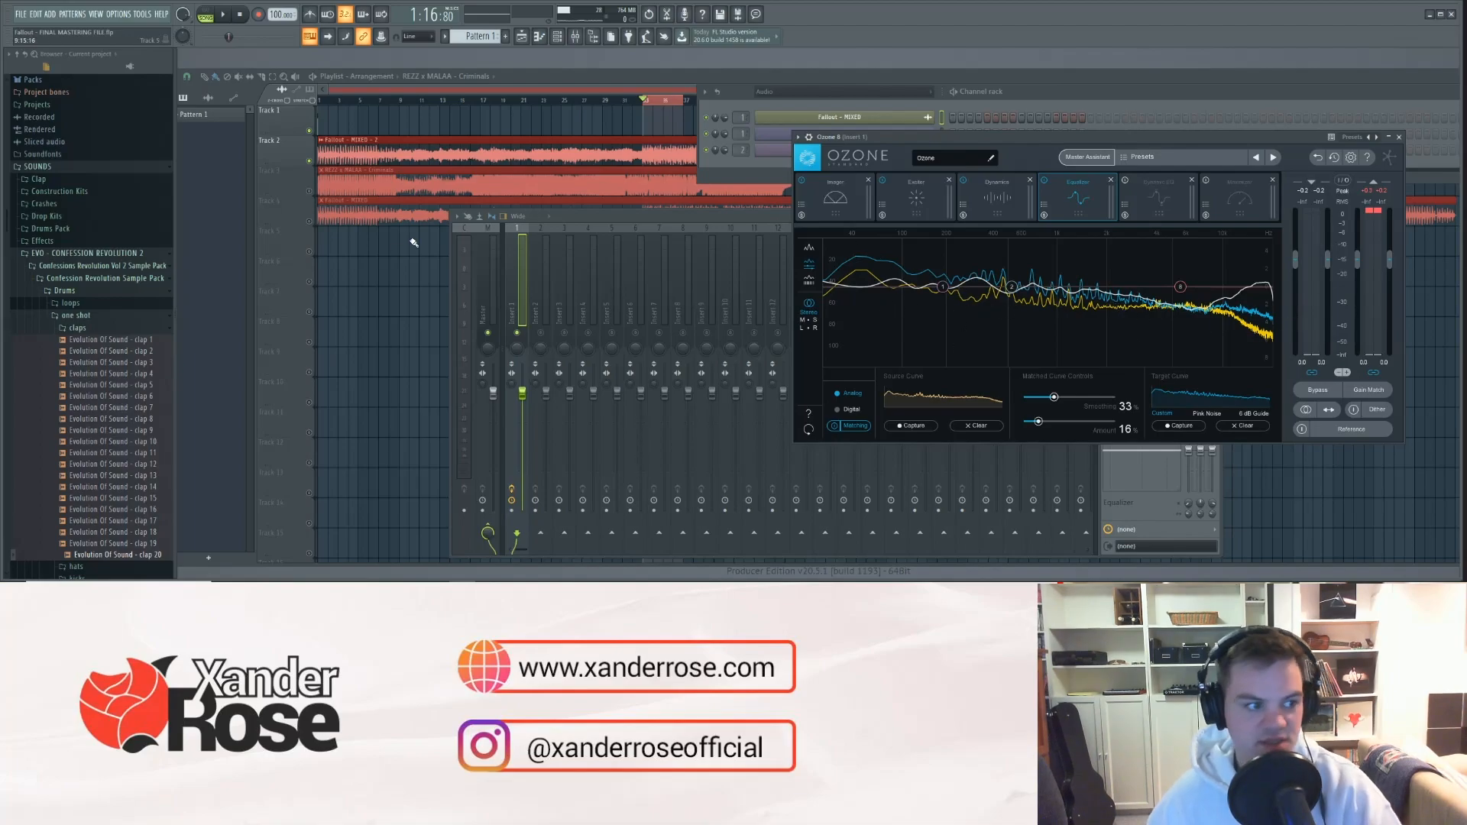
- Solo the REZZ x MALAA - Criminals reference track, bypass the other modules, and recapture the Equalizer's target curve from its loop
left_click(412, 170)
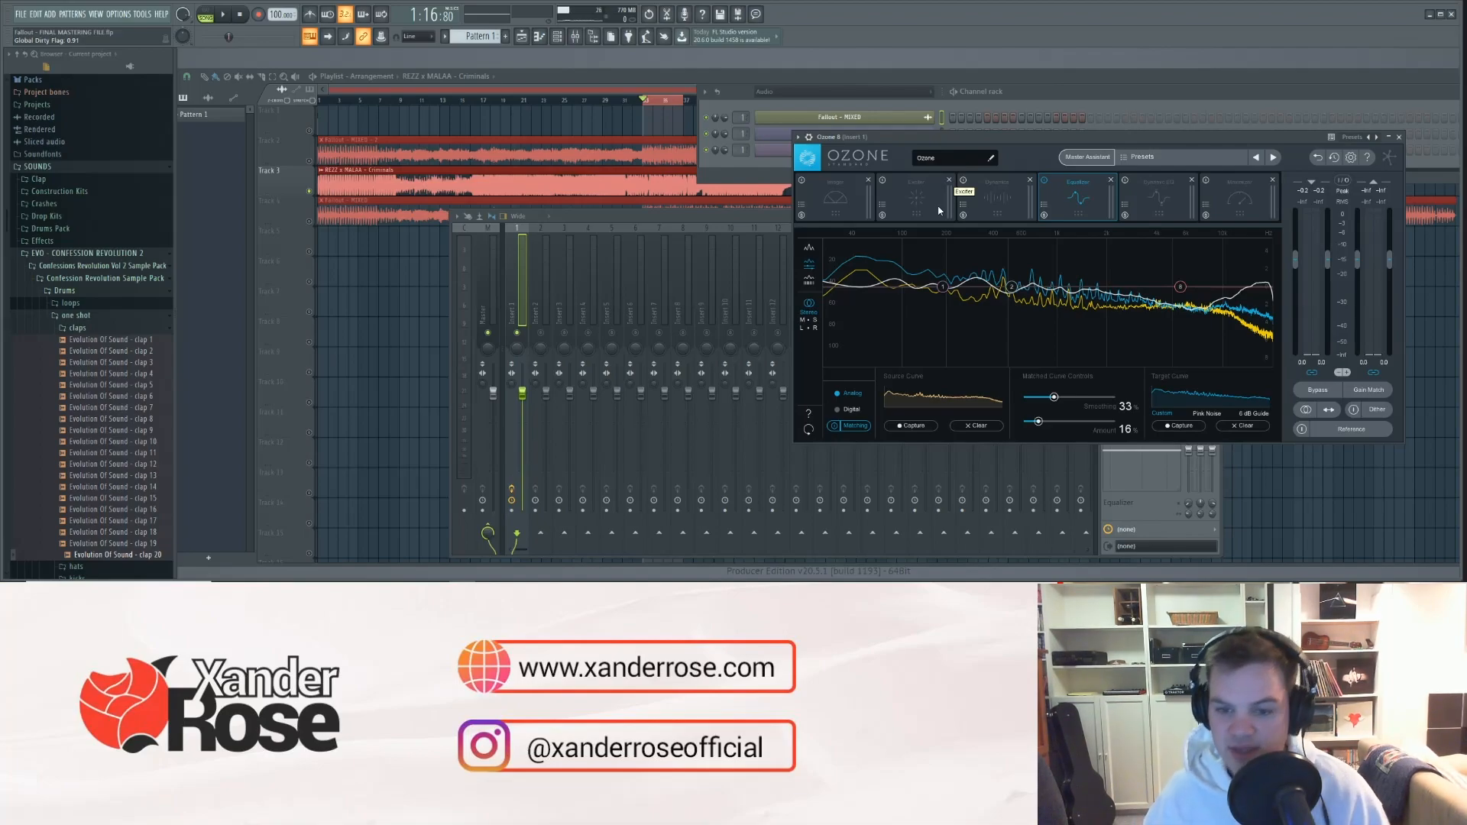
left_click(1243, 425)
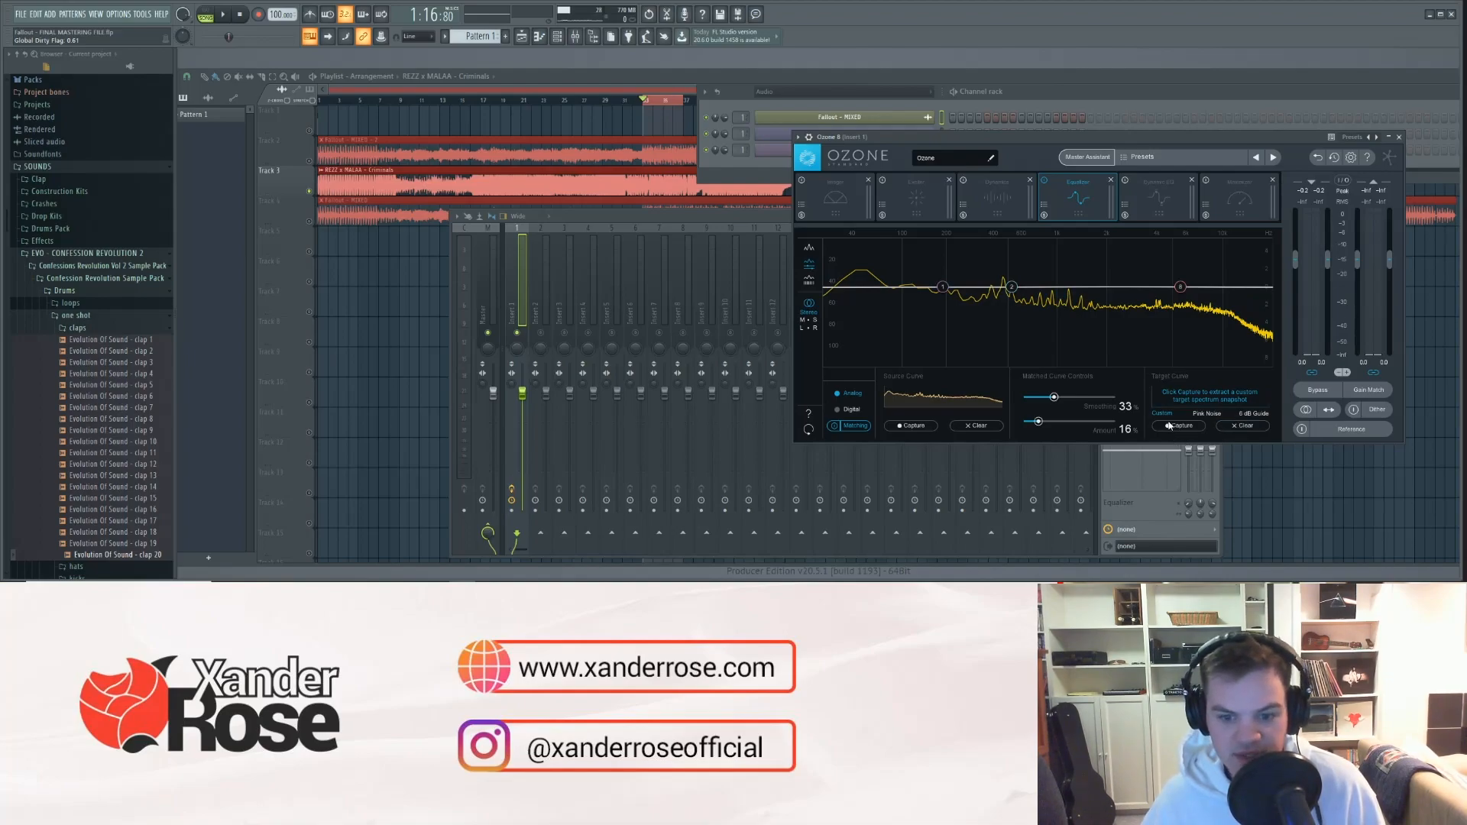
left_click(1177, 426)
key("space")
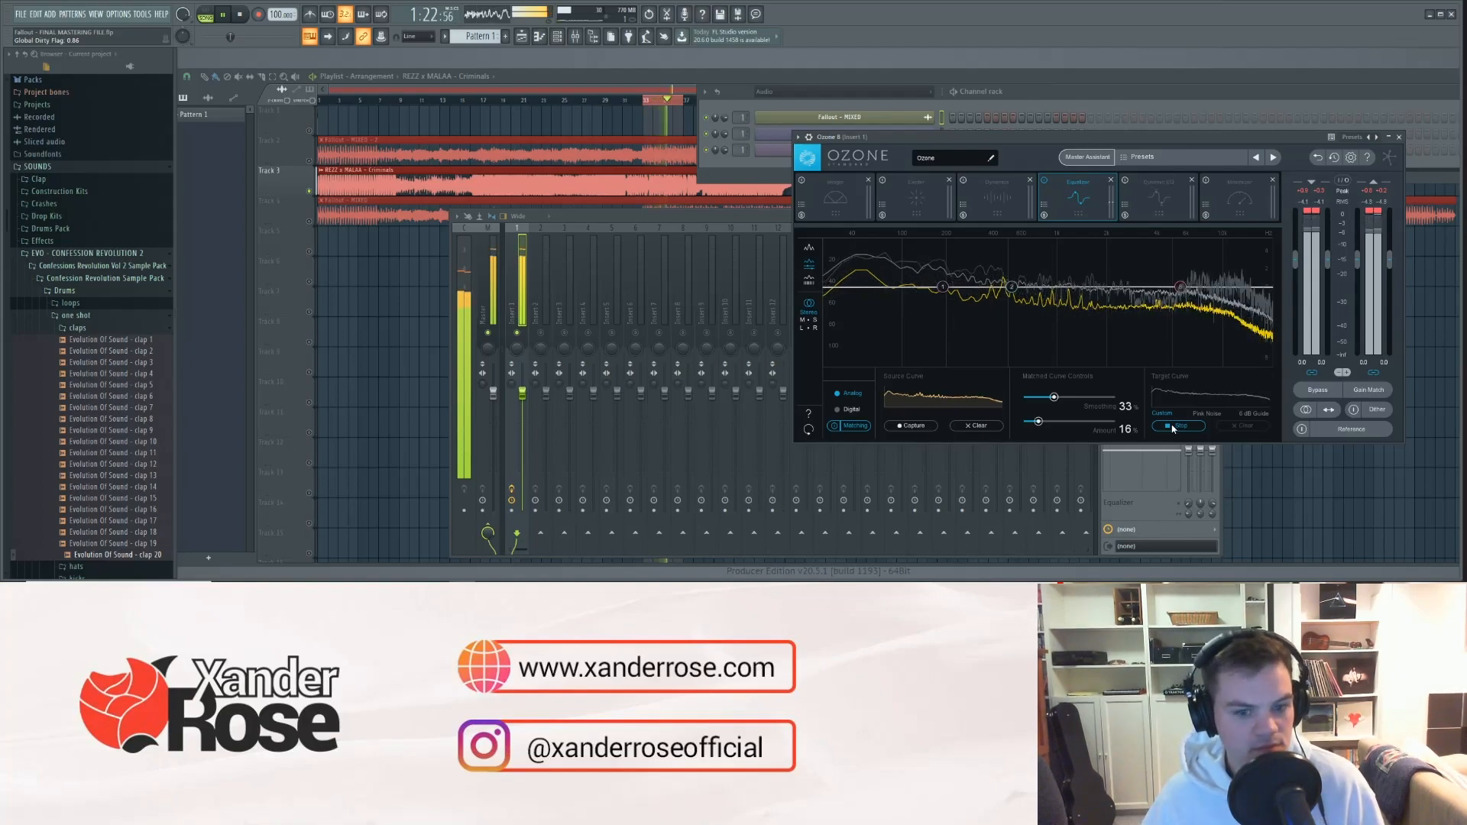
left_click(1174, 427)
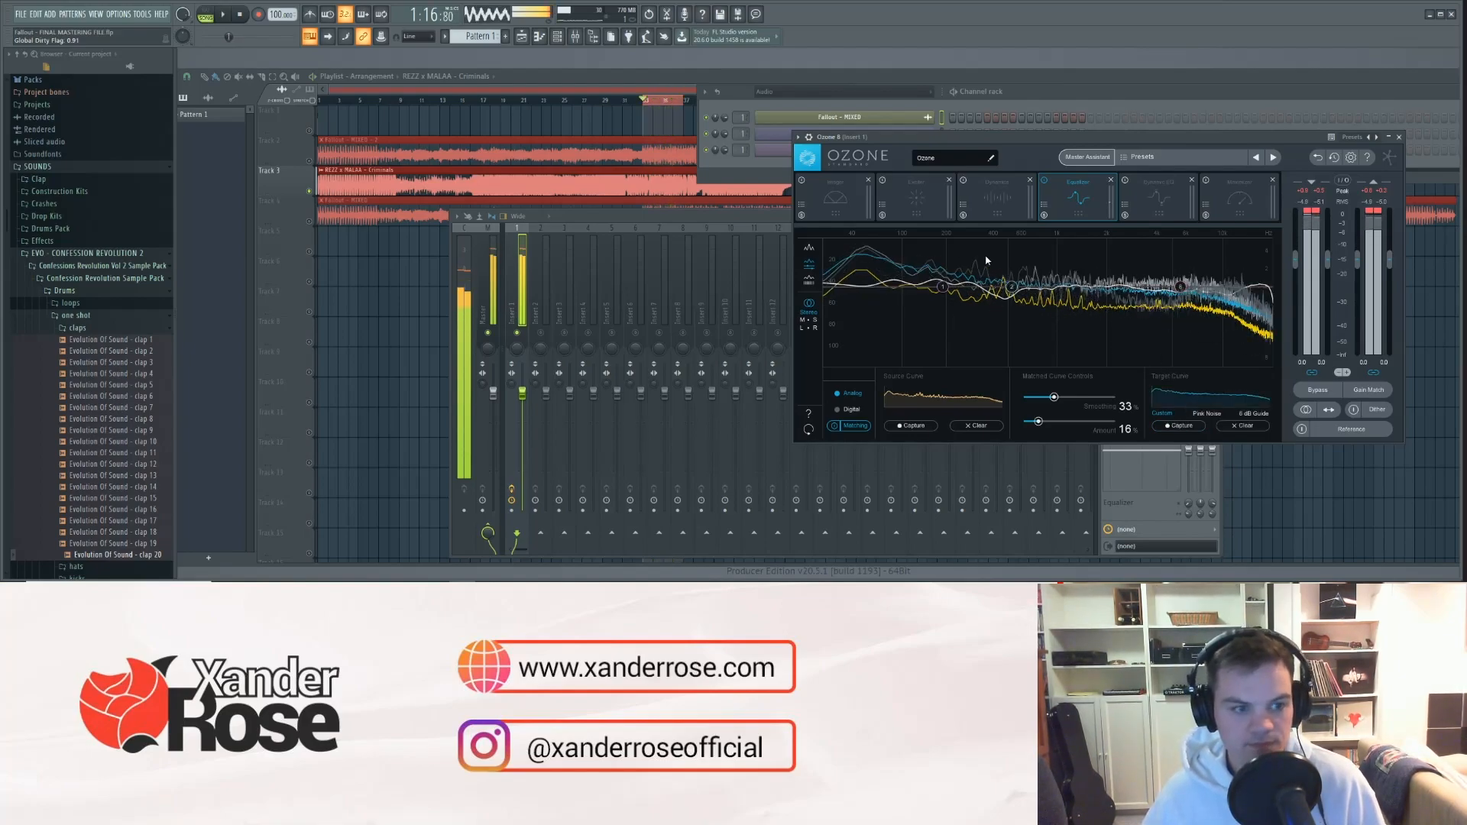
key("space")
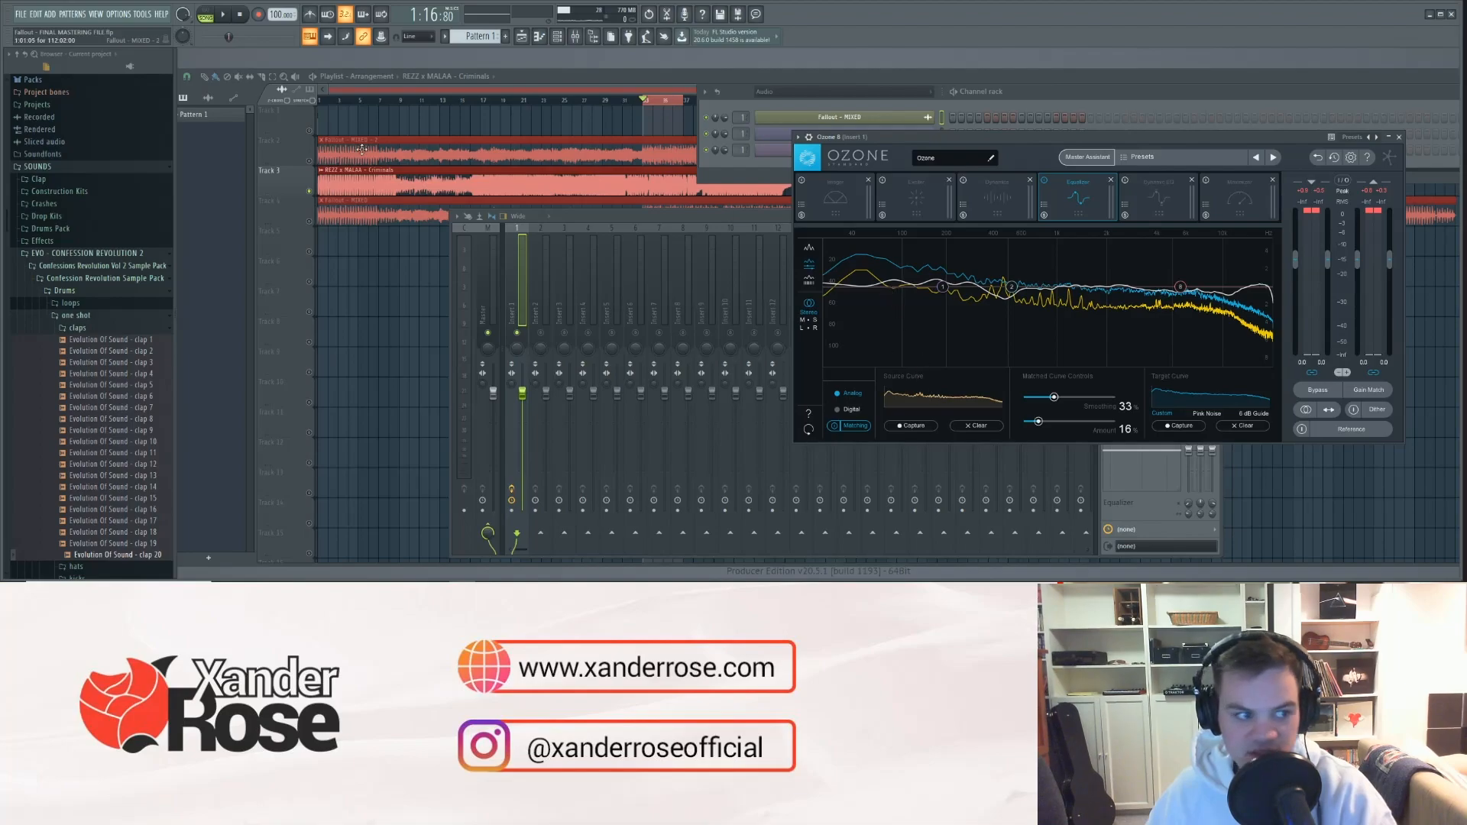
- Switch soloing to the Fallout mix track, reopen Ozone 8 from the mixer insert, and re-enable the Imager, Exciter and Dynamics modules
left_click(520, 94)
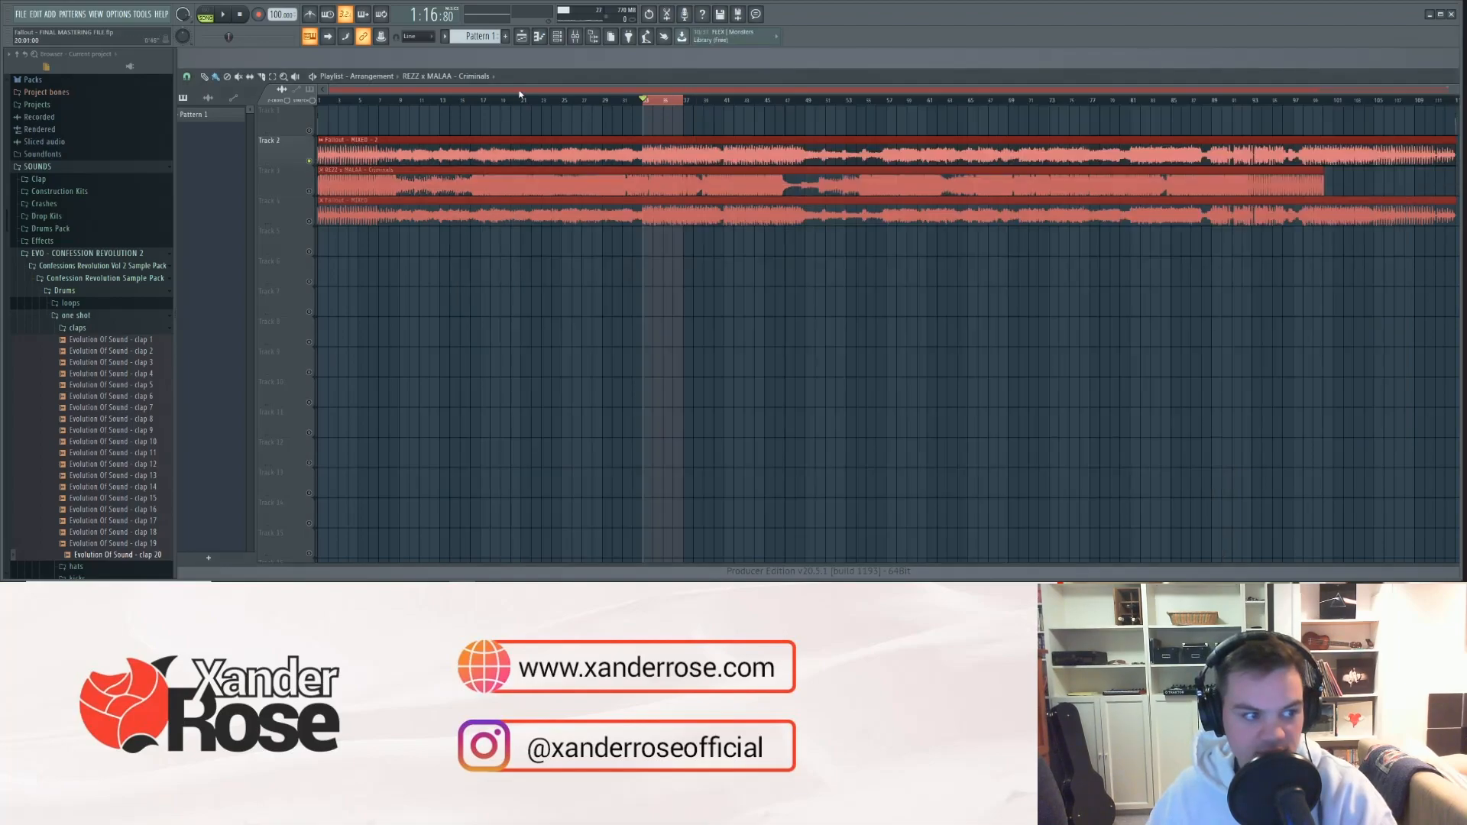
left_click(576, 36)
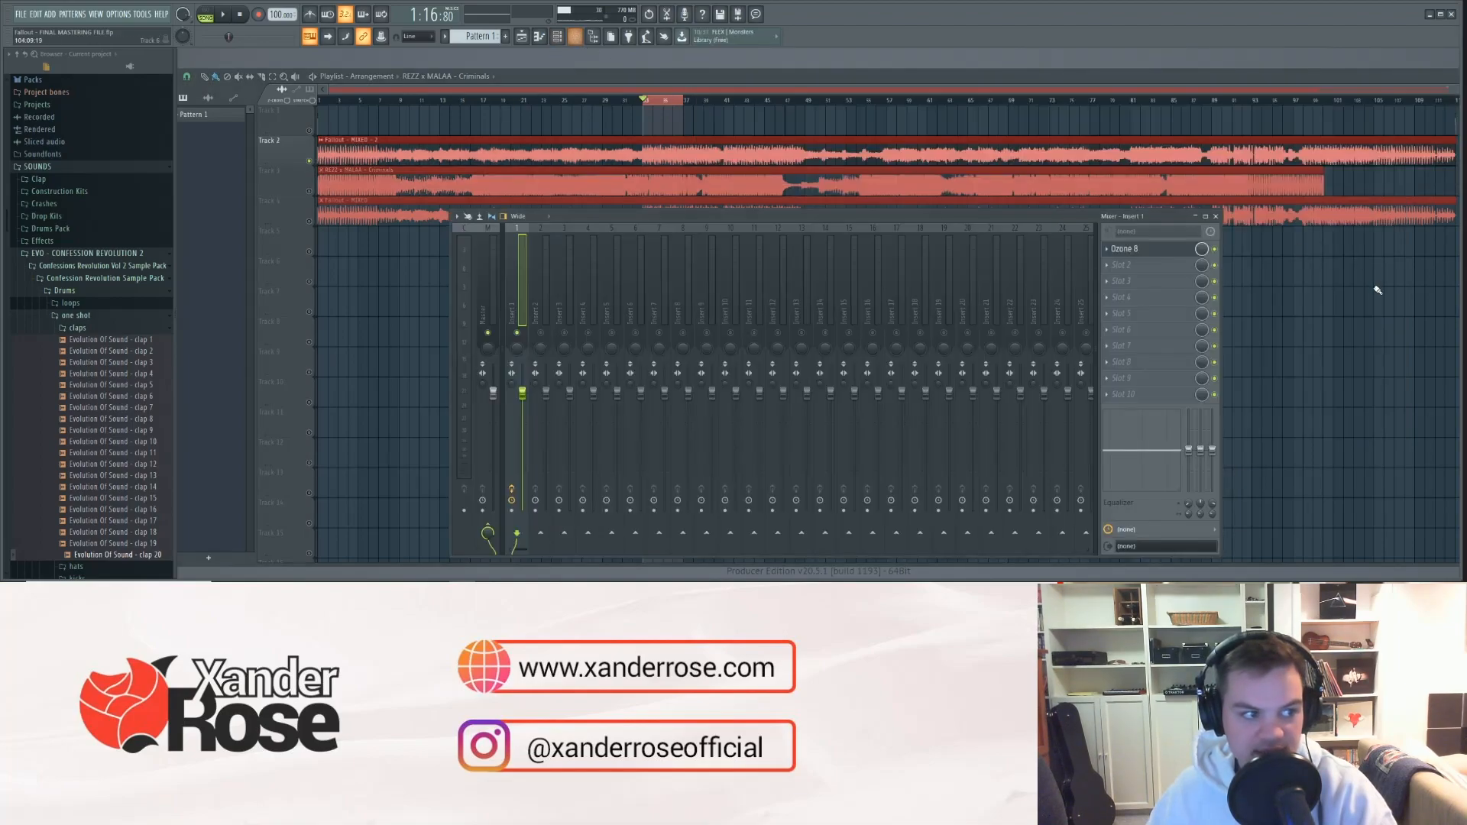
left_click(1124, 249)
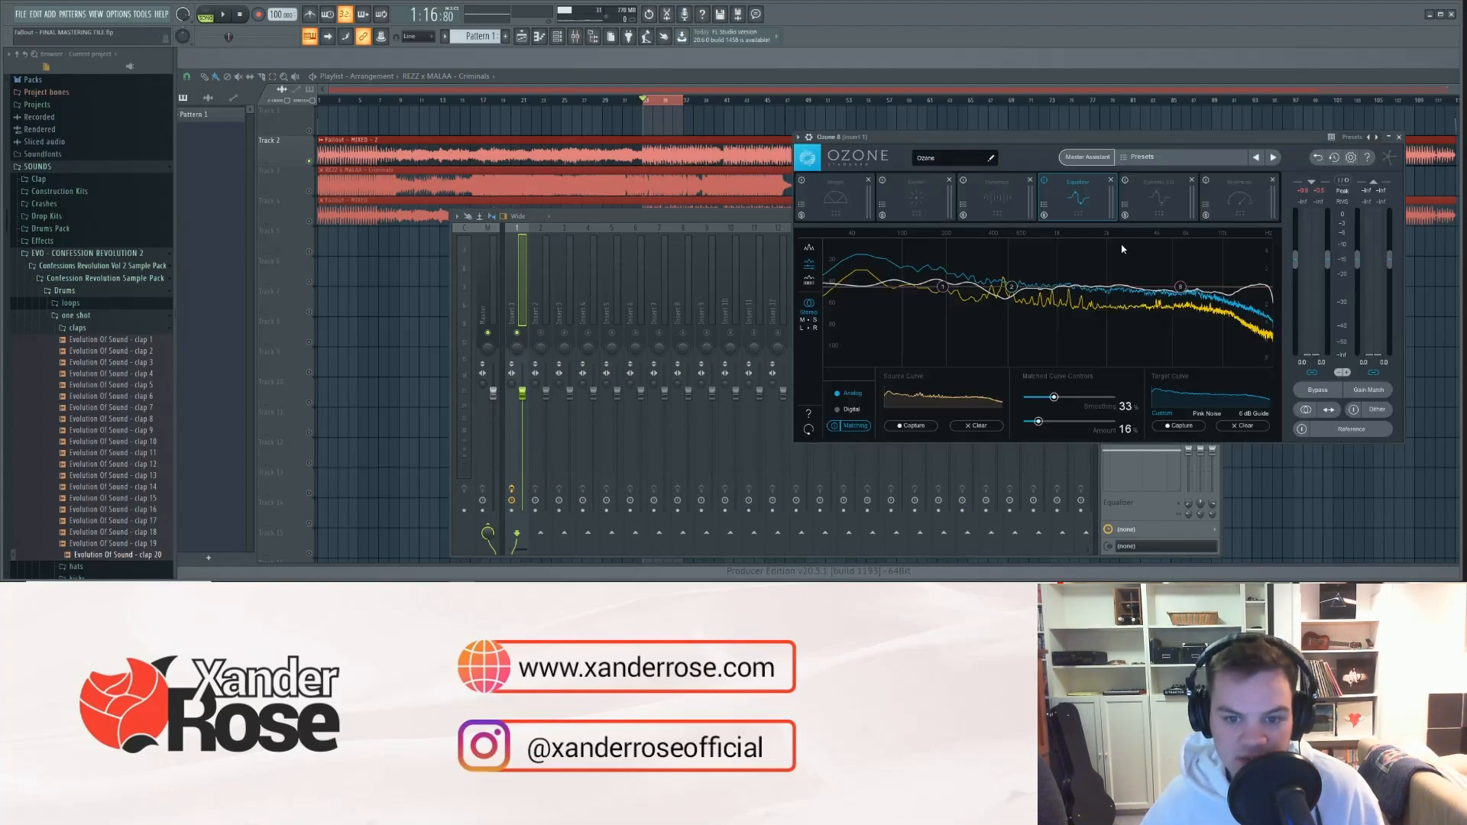
left_click(803, 181)
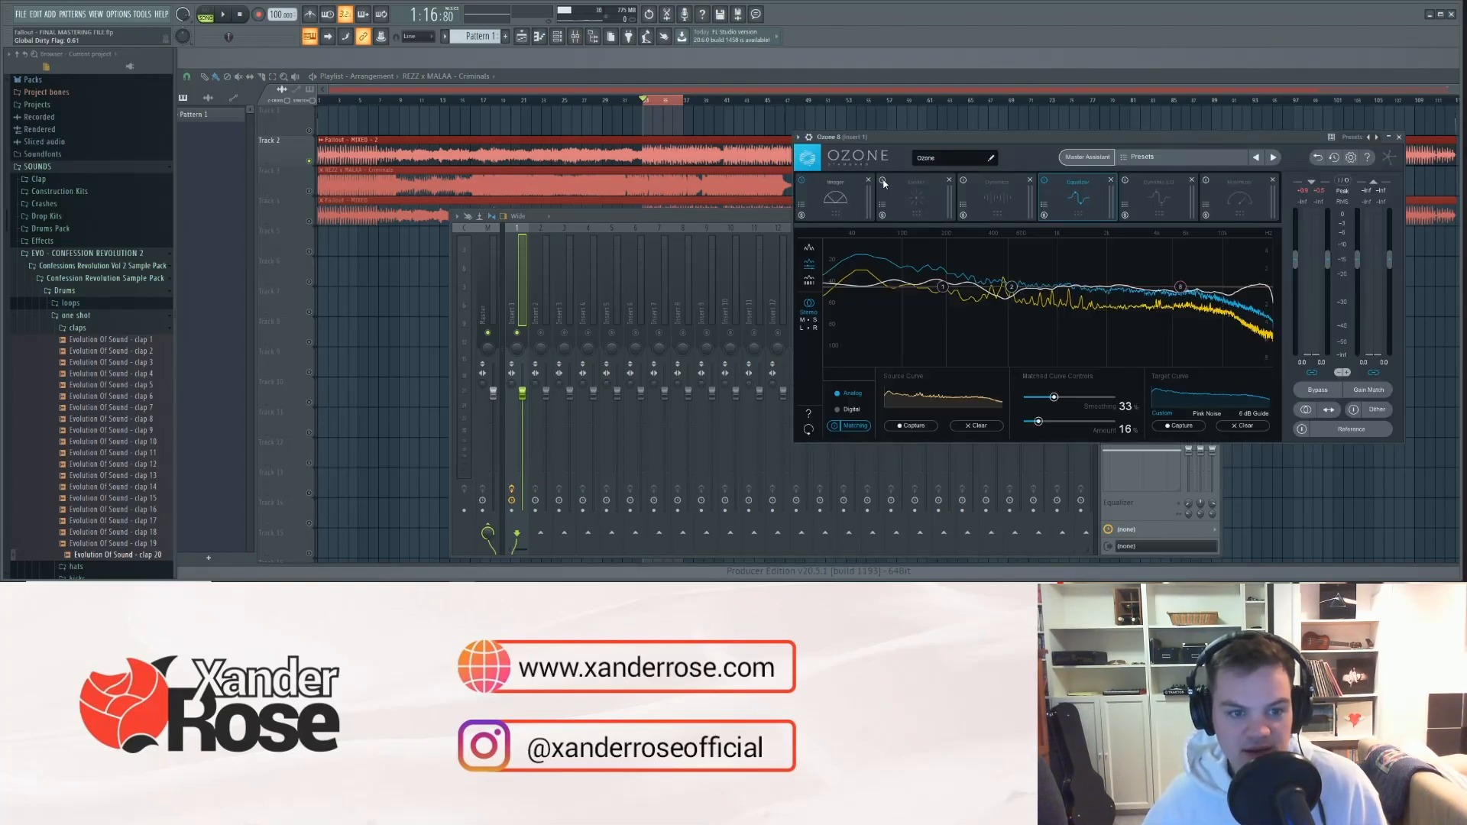
left_click(962, 182)
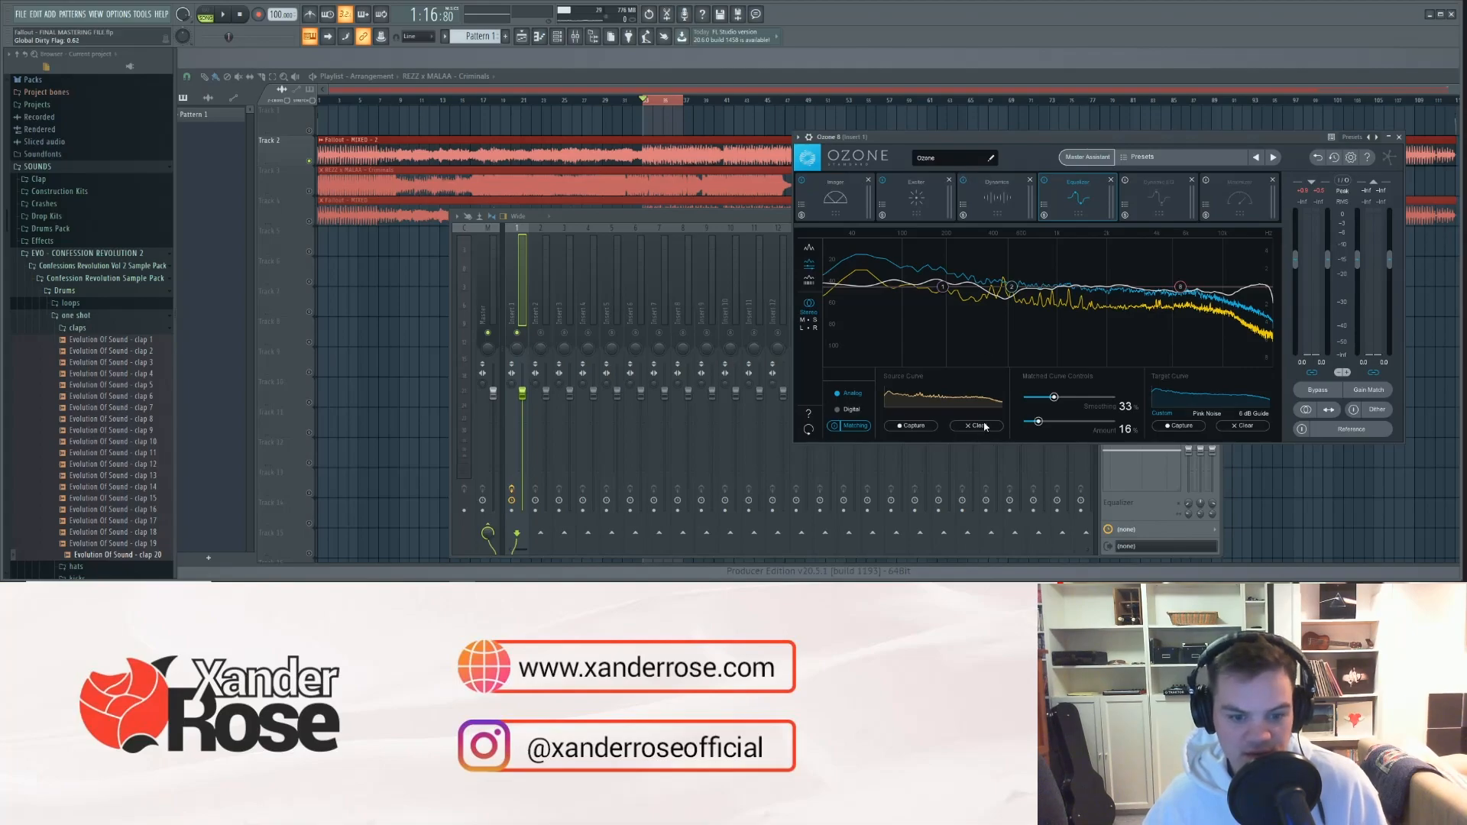
- Recapture the Equalizer's source curve from the playing mix loop, and listen to the matched result before stopping playback
left_click(921, 430)
left_click(912, 426)
key("space")
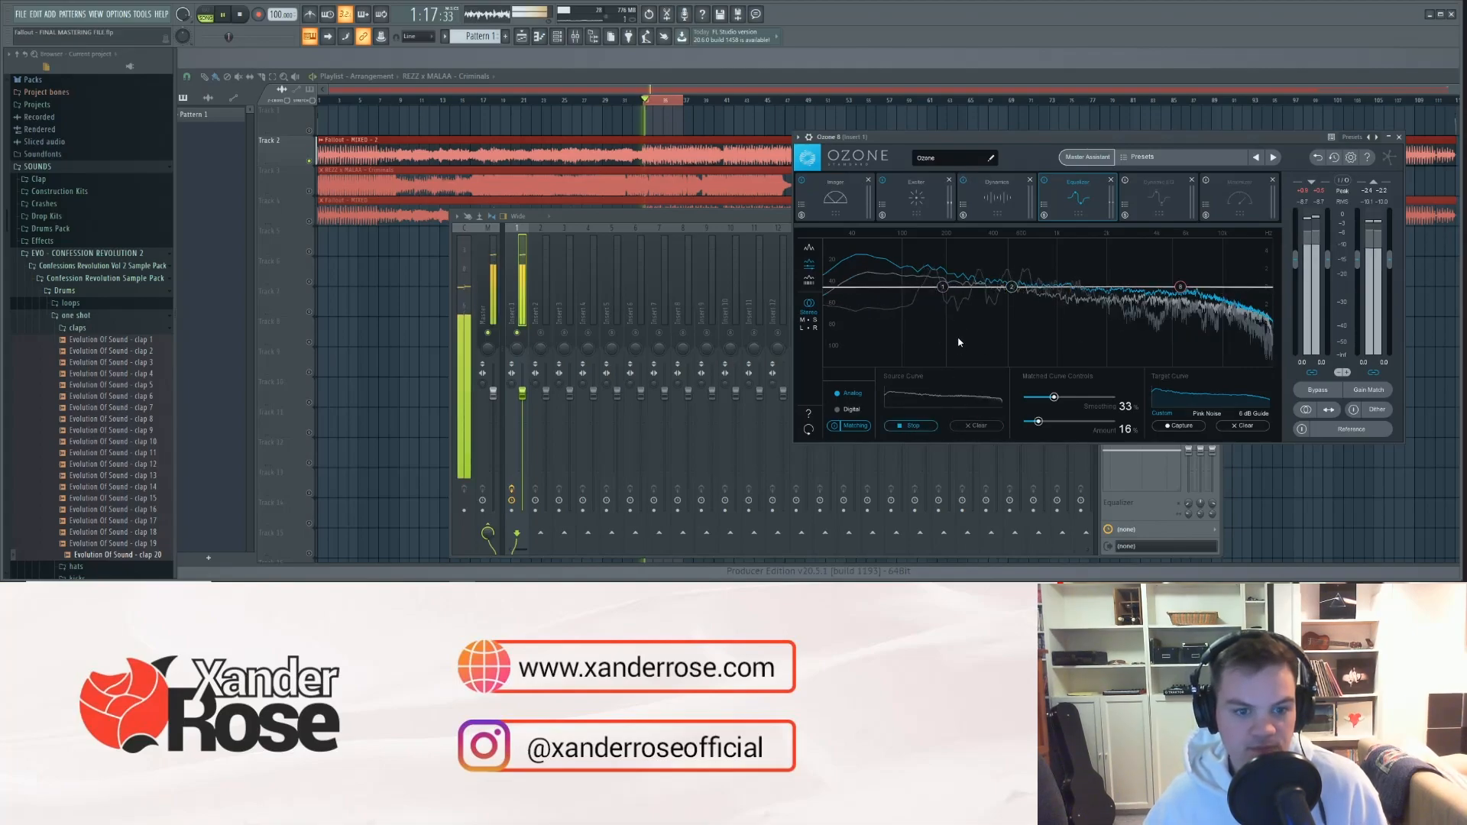
left_click(927, 427)
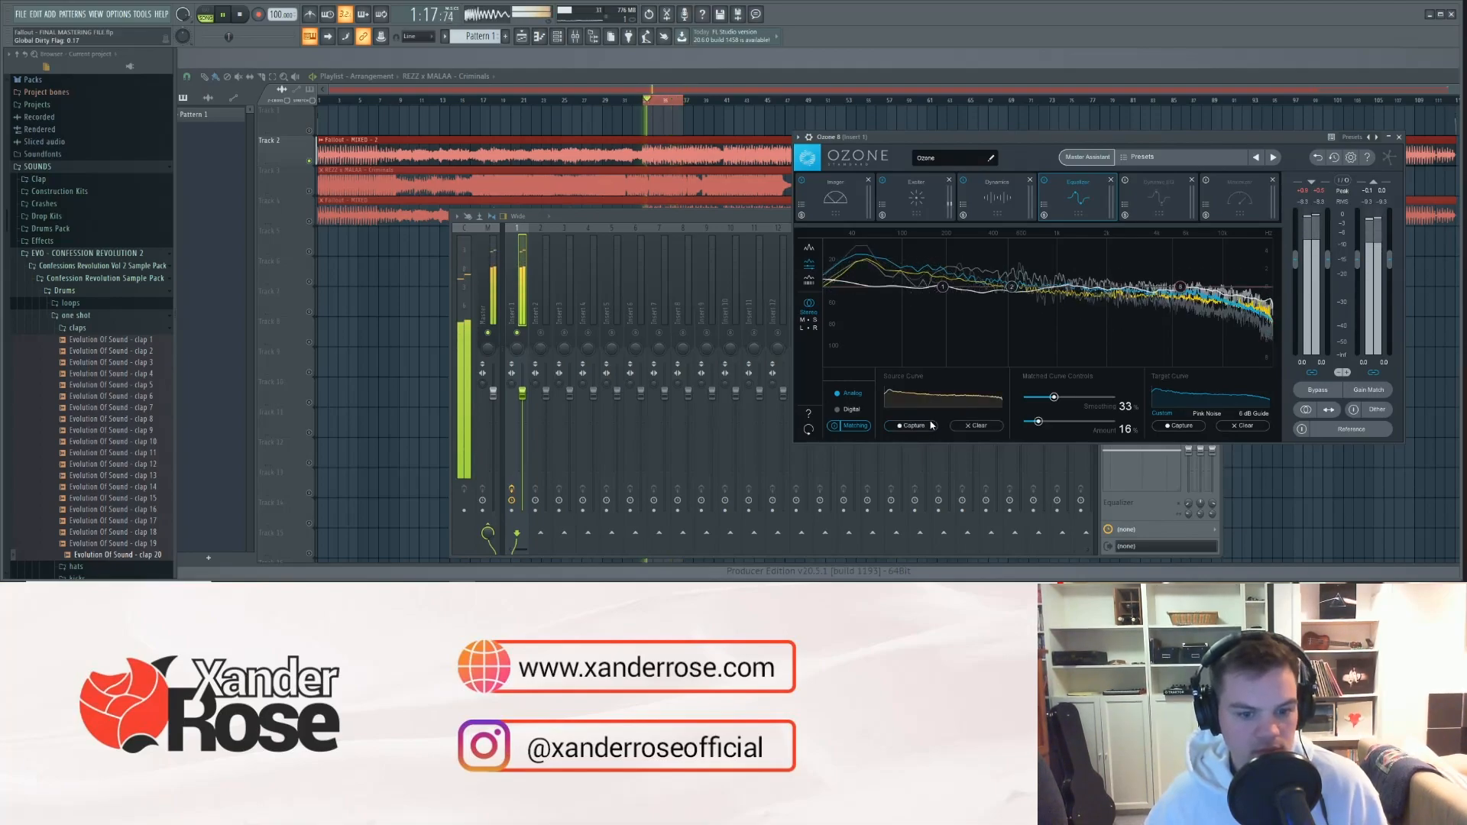
key("space")
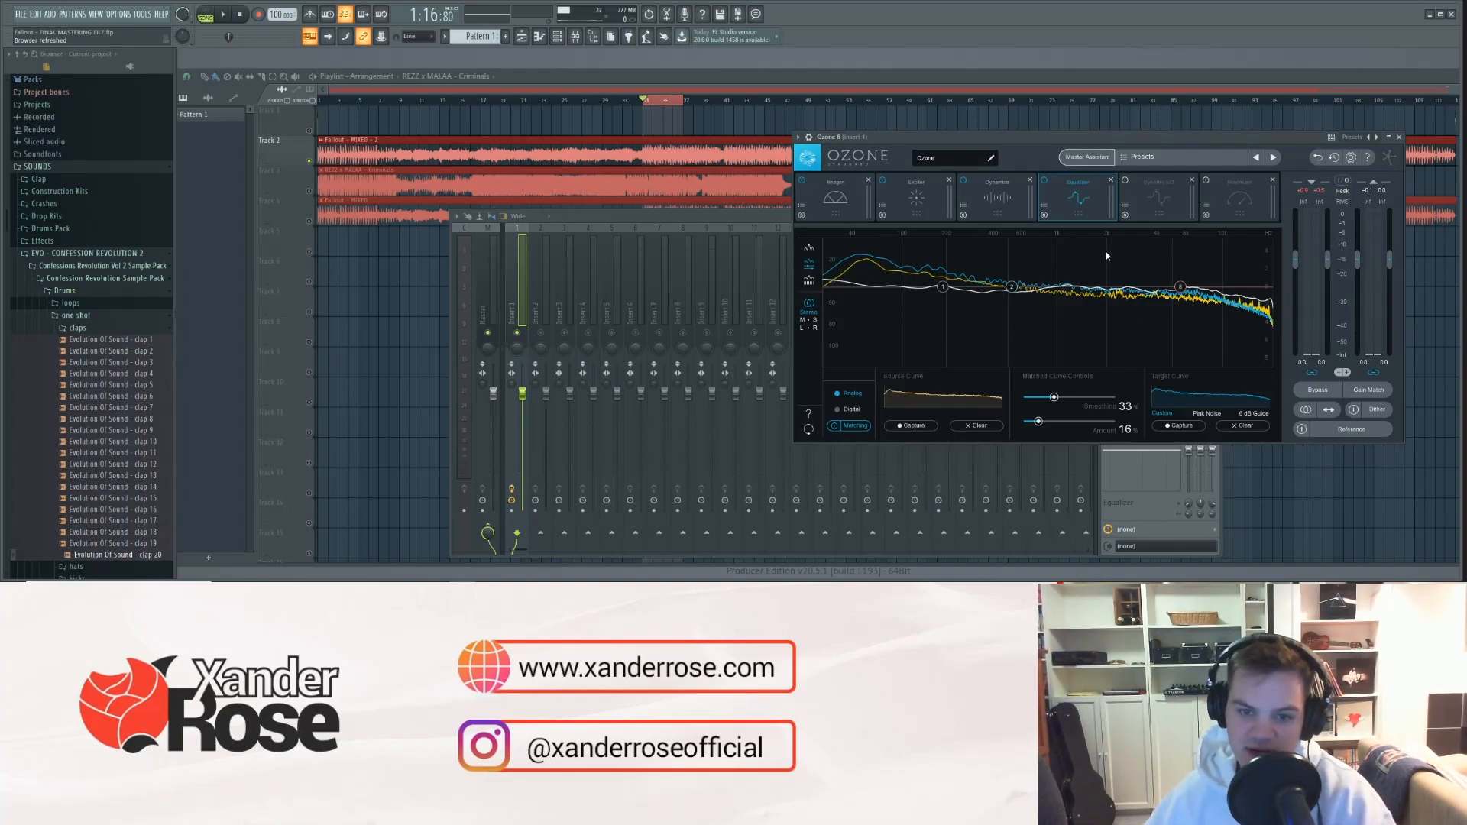
- Enable the Dynamic EQ module and play the loop to watch its bands react
left_click(1148, 200)
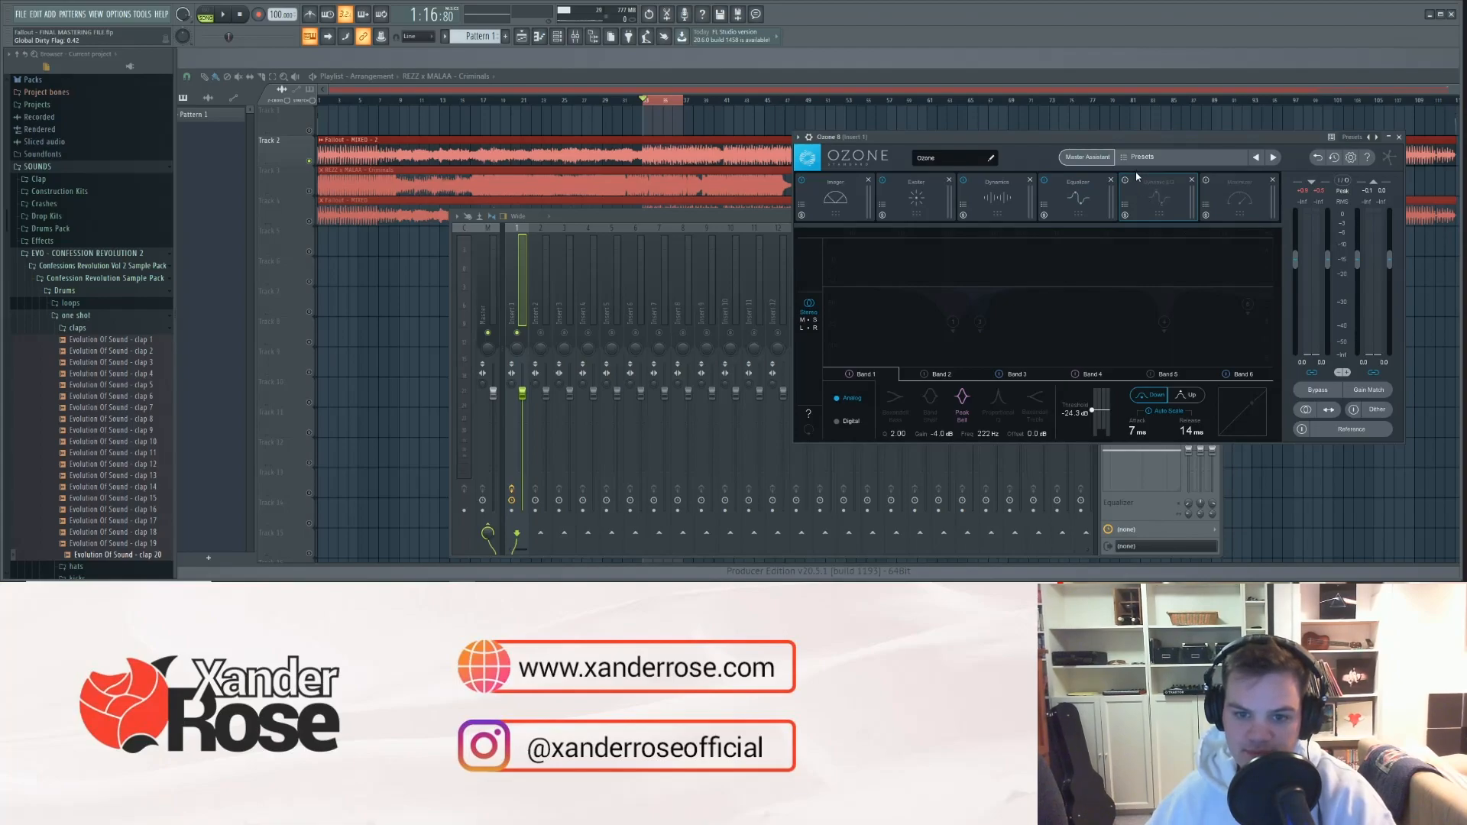
left_click(1126, 183)
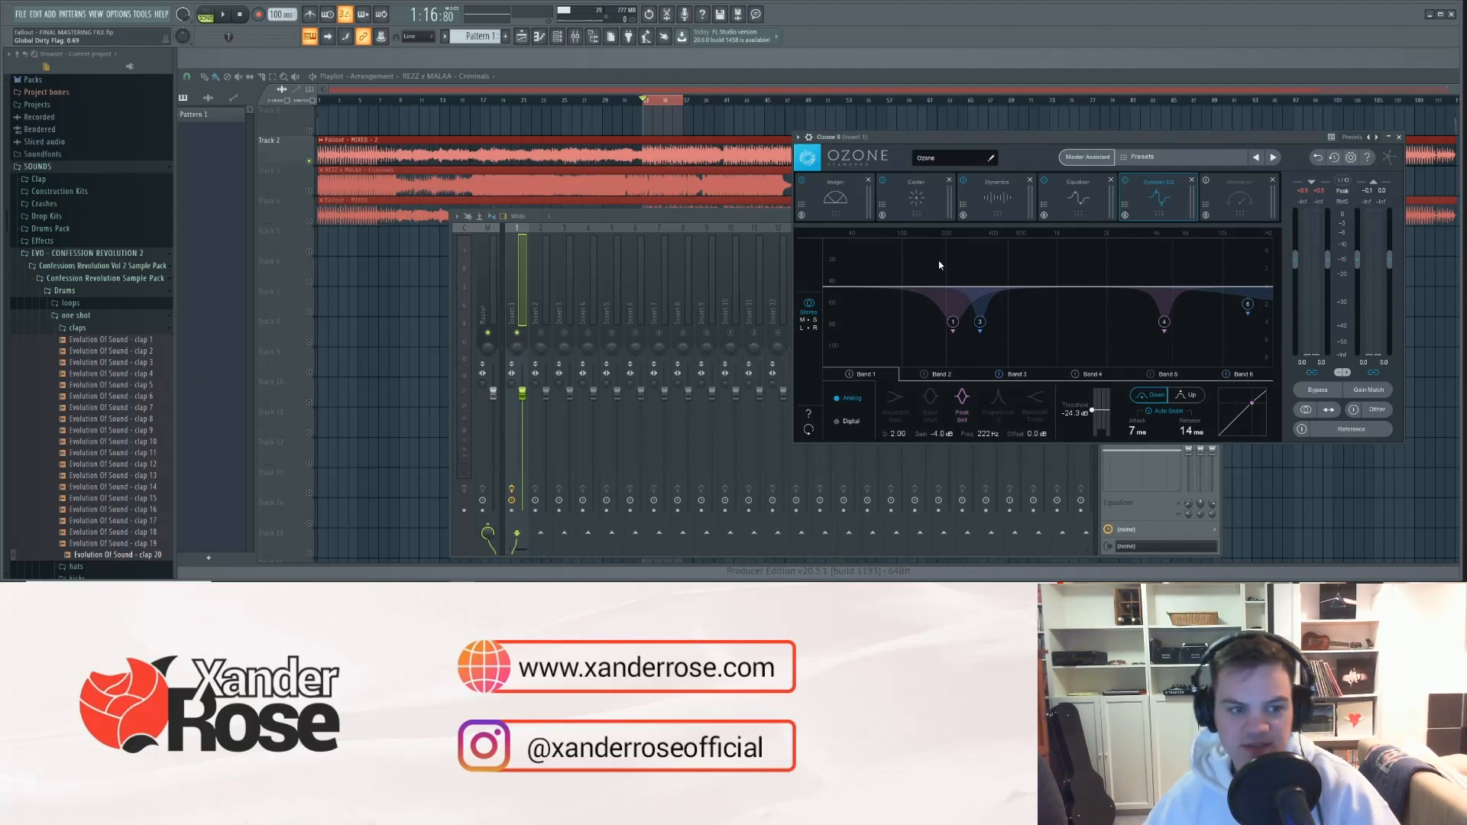
key("space")
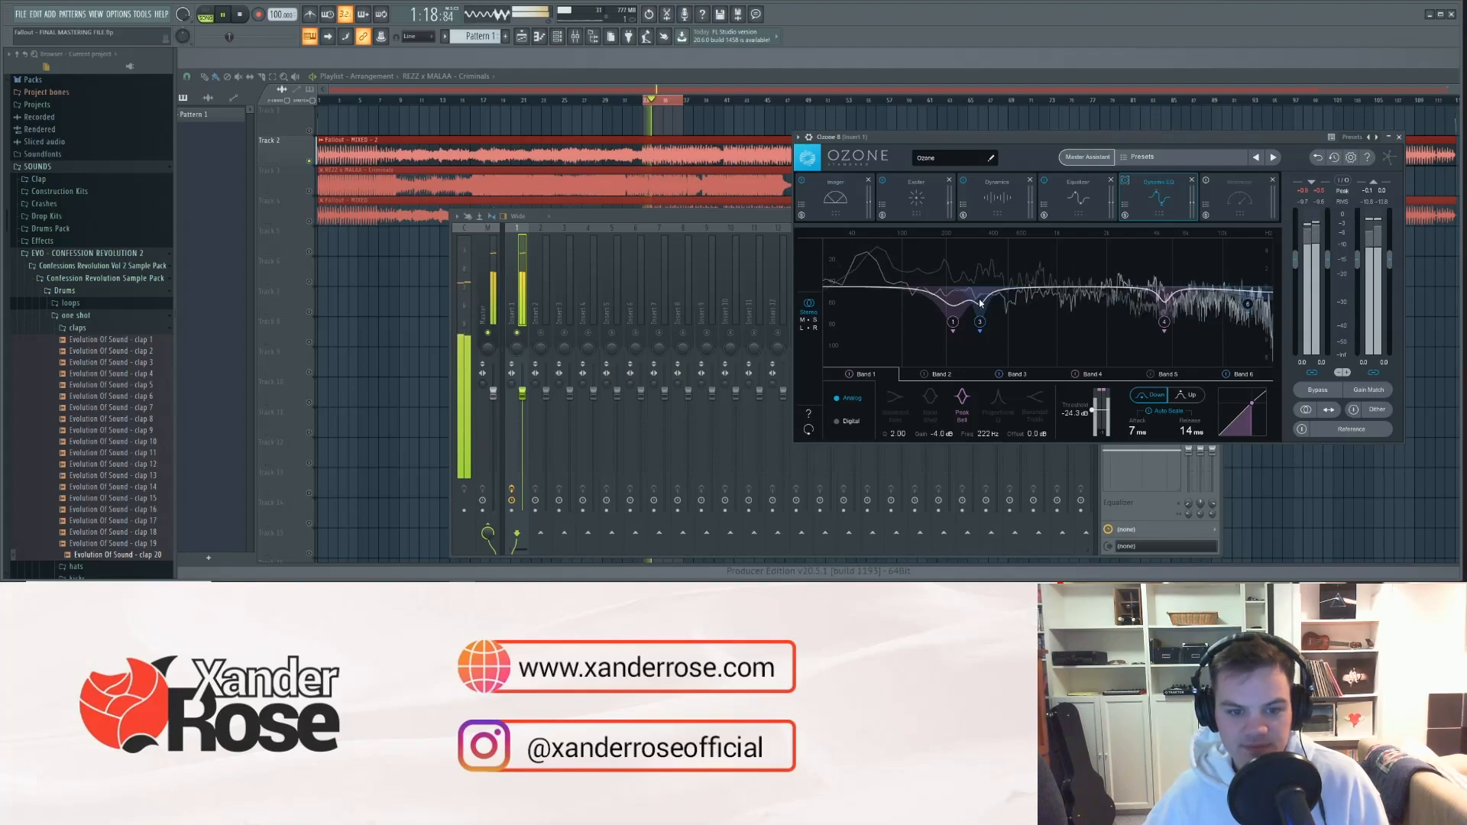
key("space")
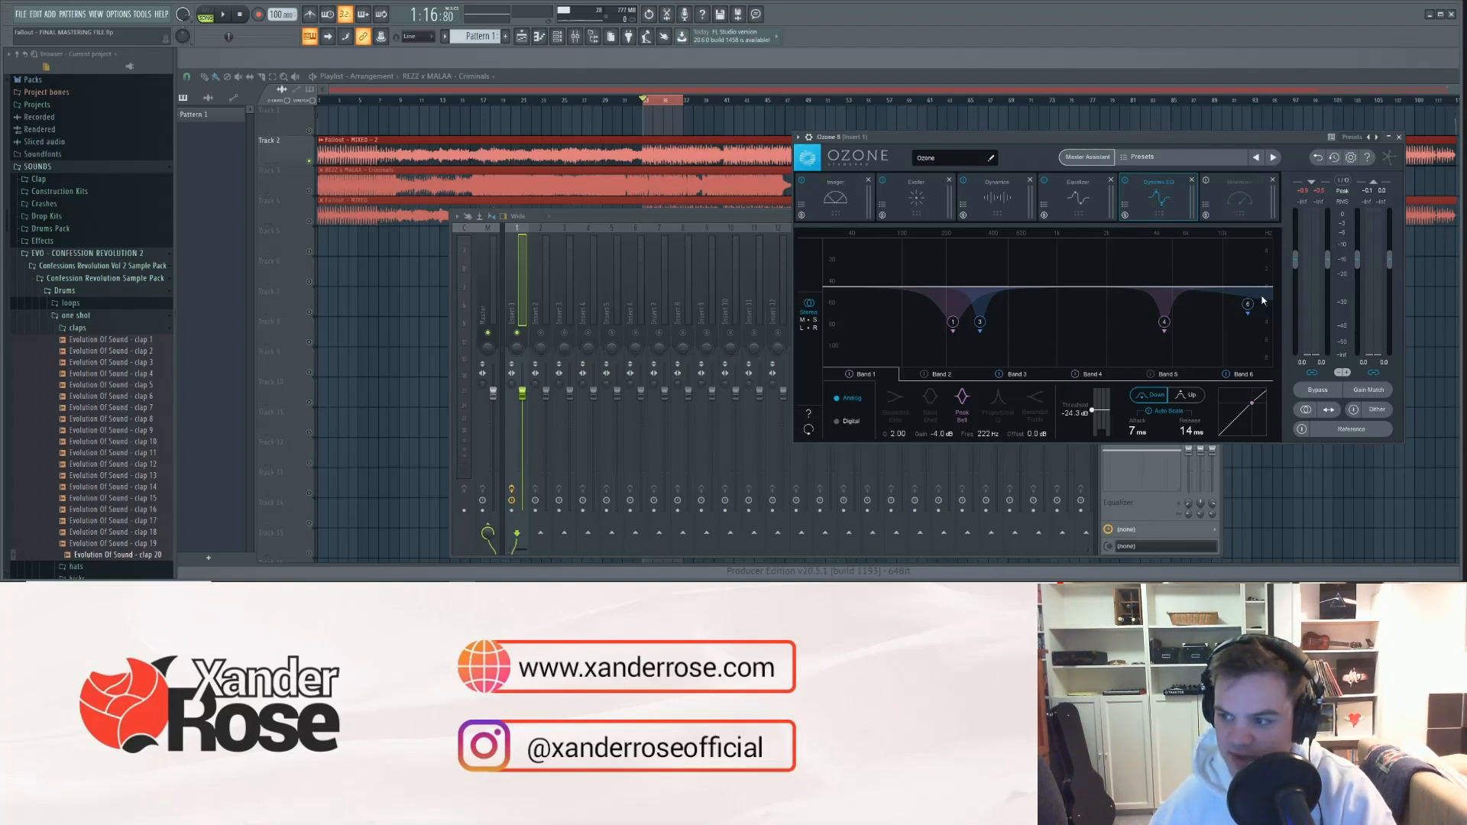
- Reset the Maximizer's threshold to 0.0 dB and enable the module
left_click(1239, 204)
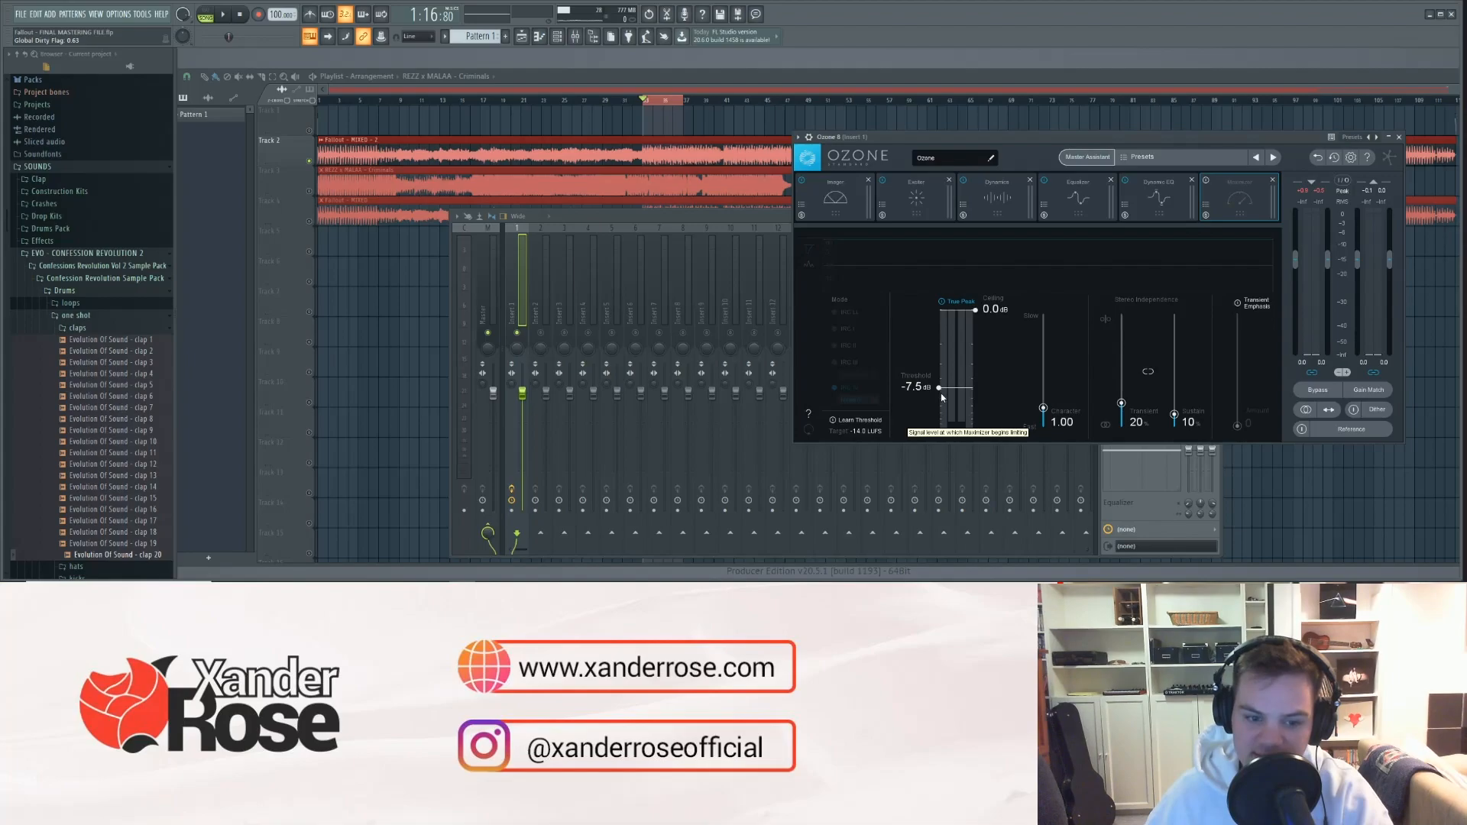
left_click_drag(939, 389, 939, 309)
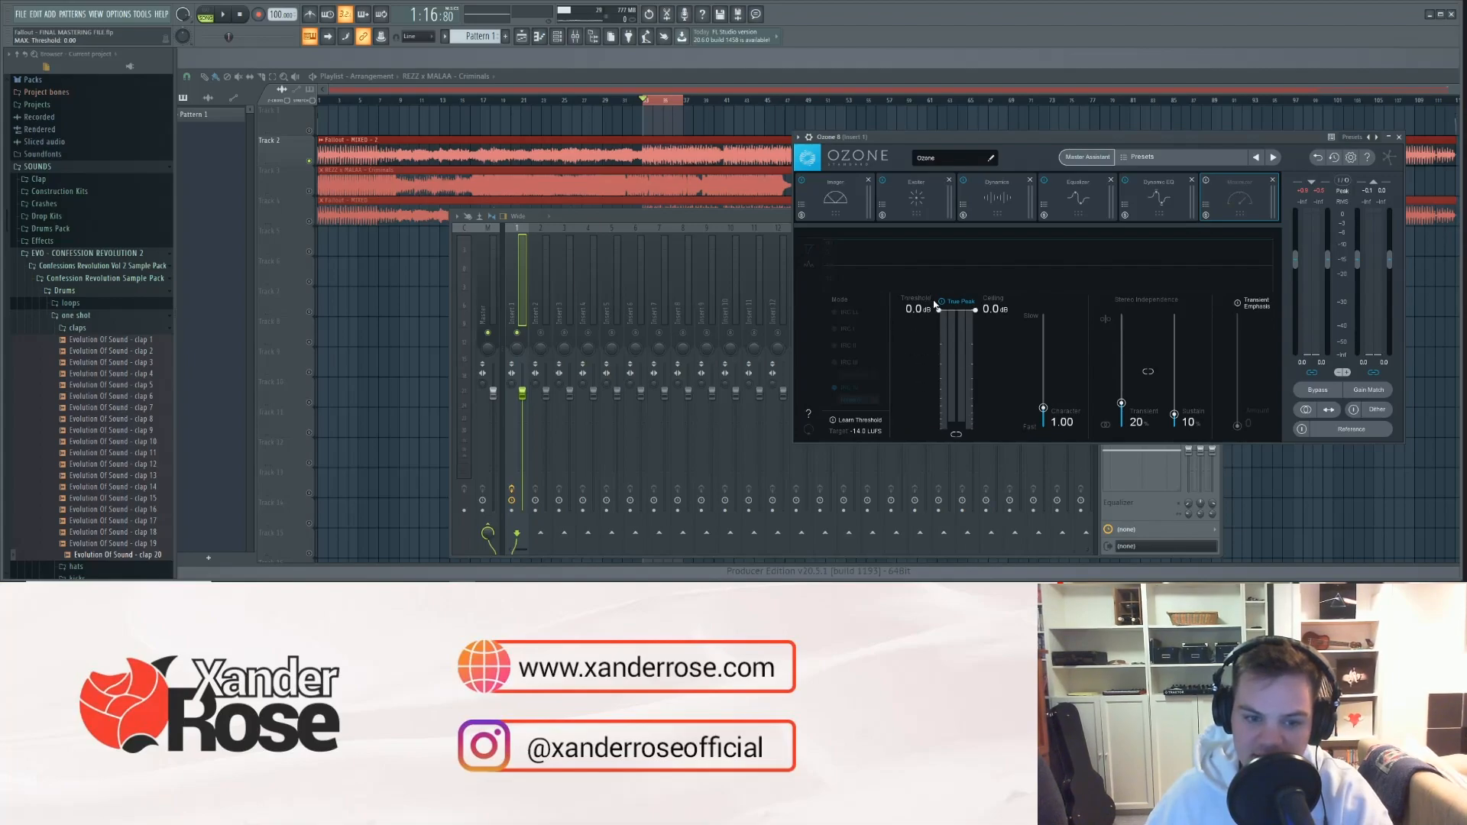
left_click(1208, 181)
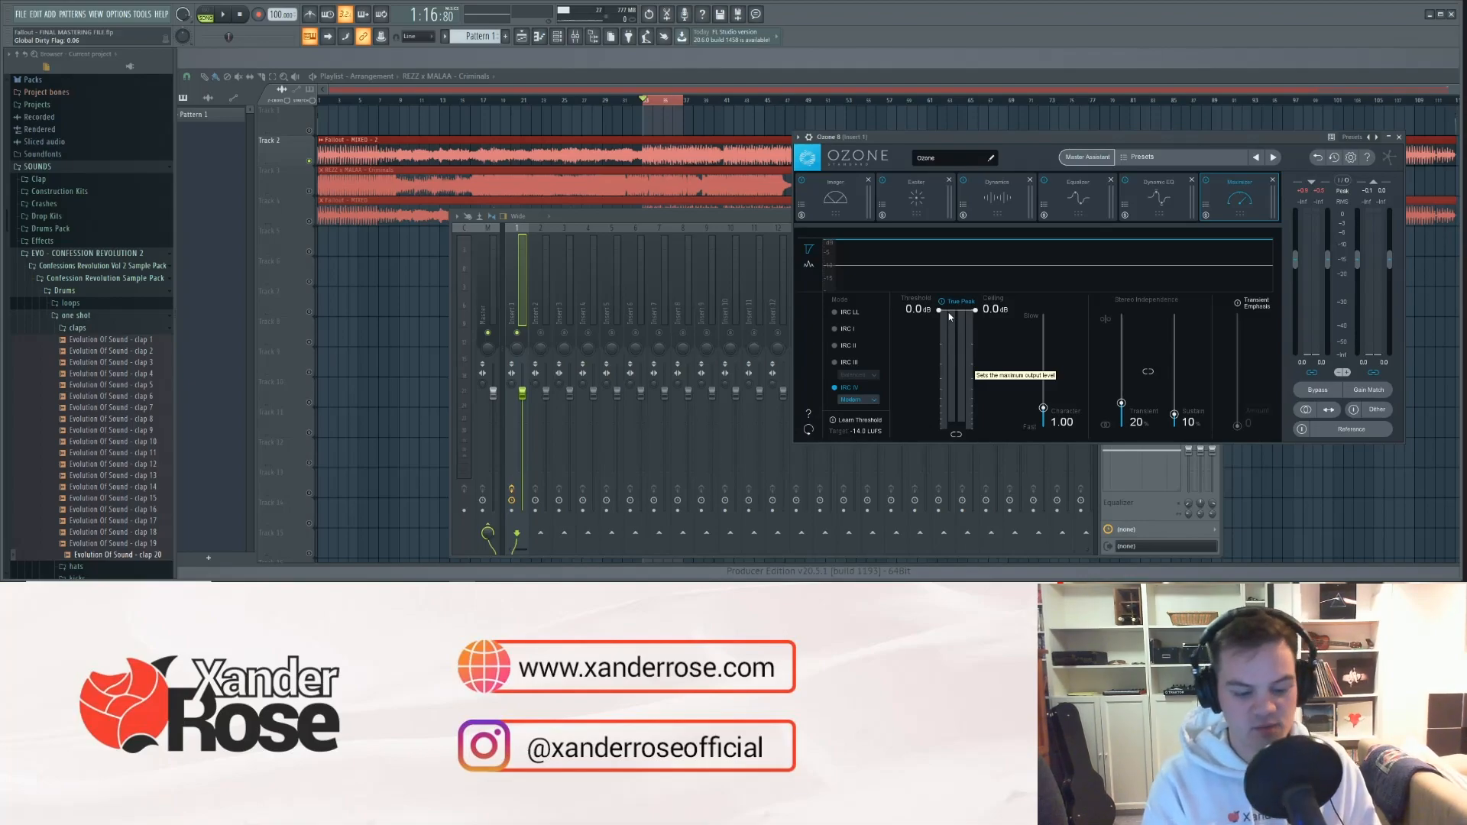
- Lower the Maximizer's threshold against the playing loop, trying -4.7 dB and -8.0 dB, checking the Dynamics module, and settling on -7.0 dB
key("space")
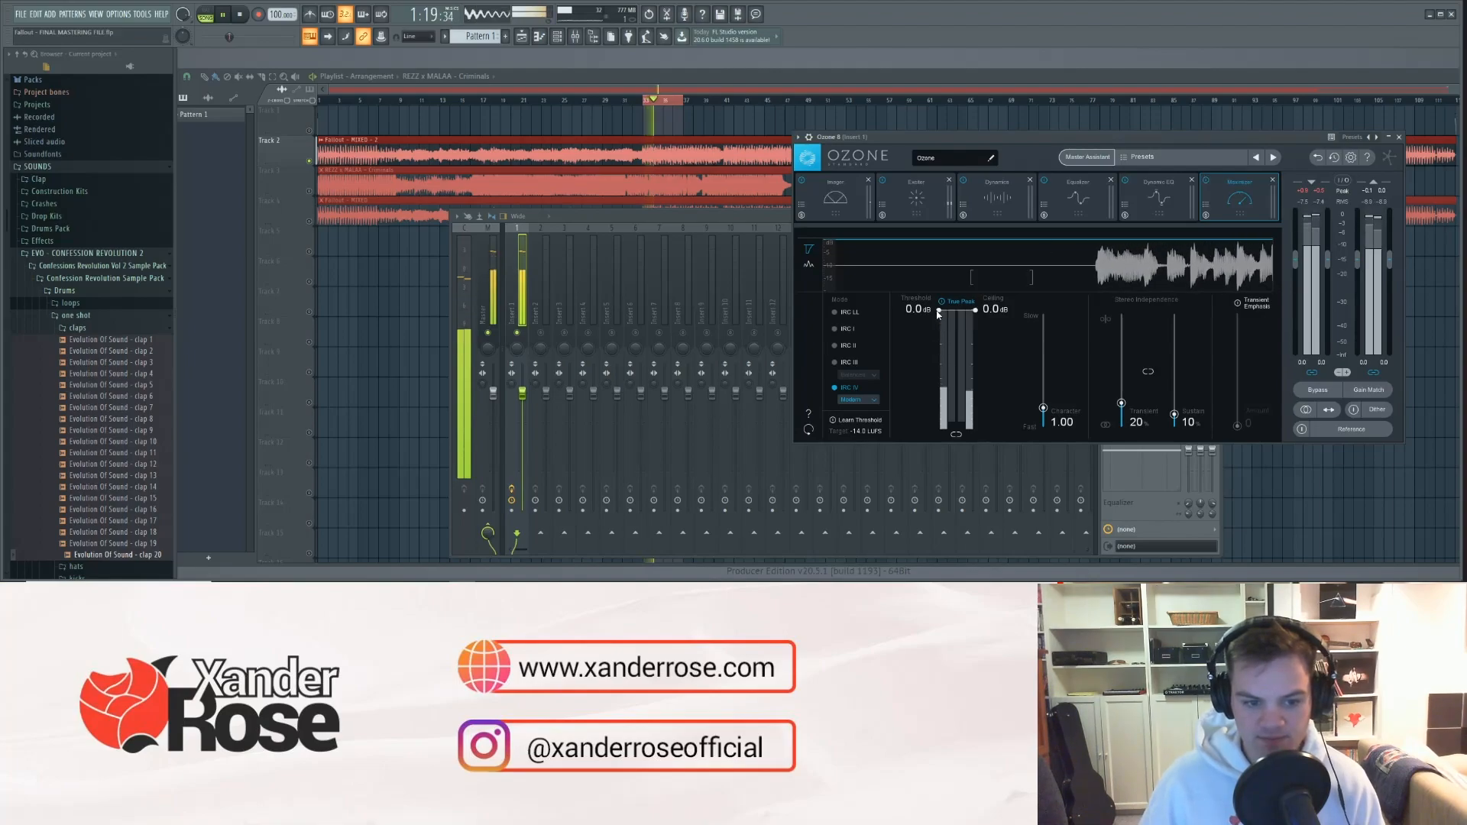
left_click_drag(937, 314, 942, 370)
key("space")
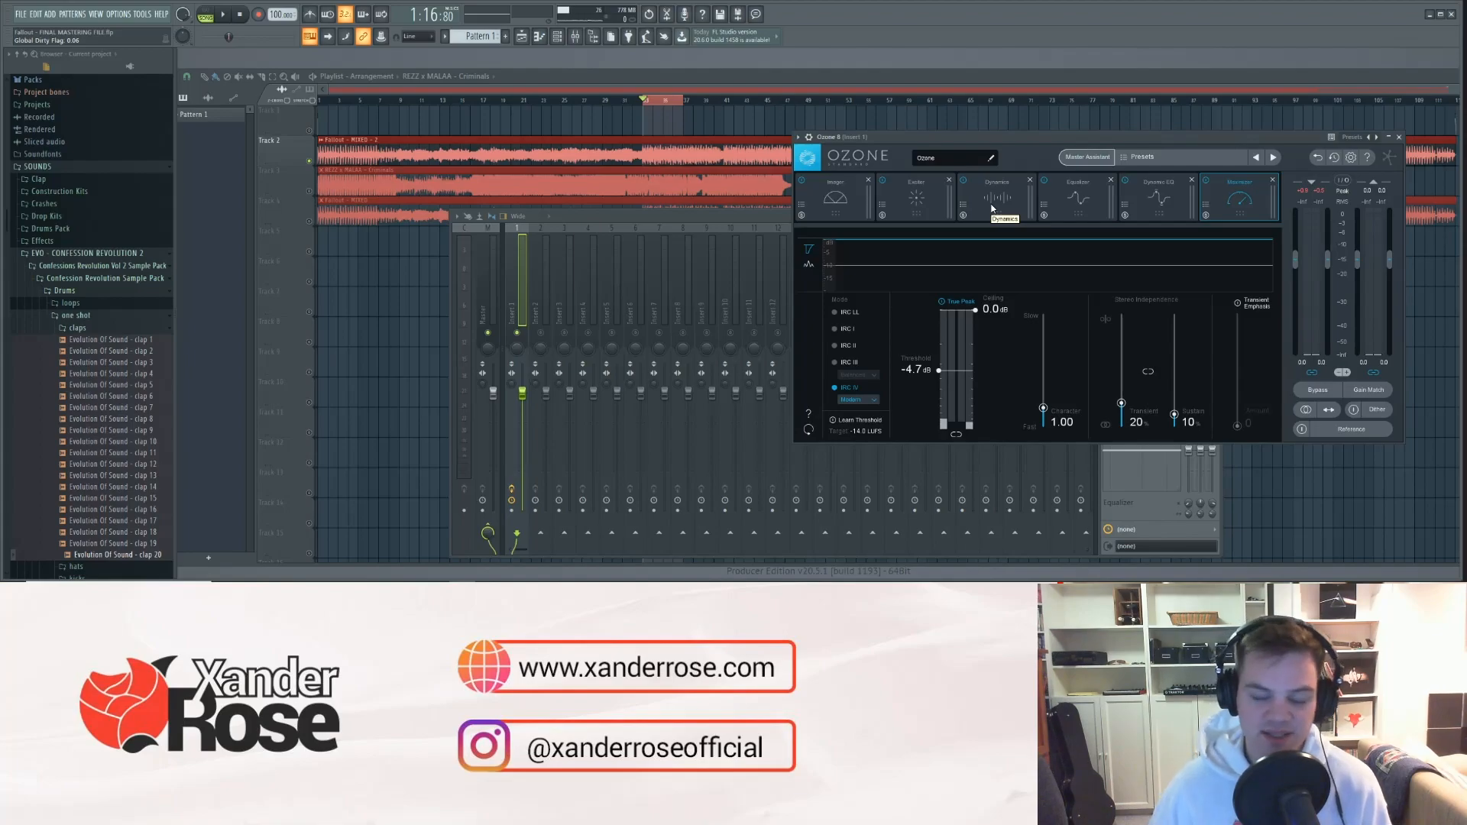
key("space")
left_click_drag(939, 370, 946, 392)
key("space")
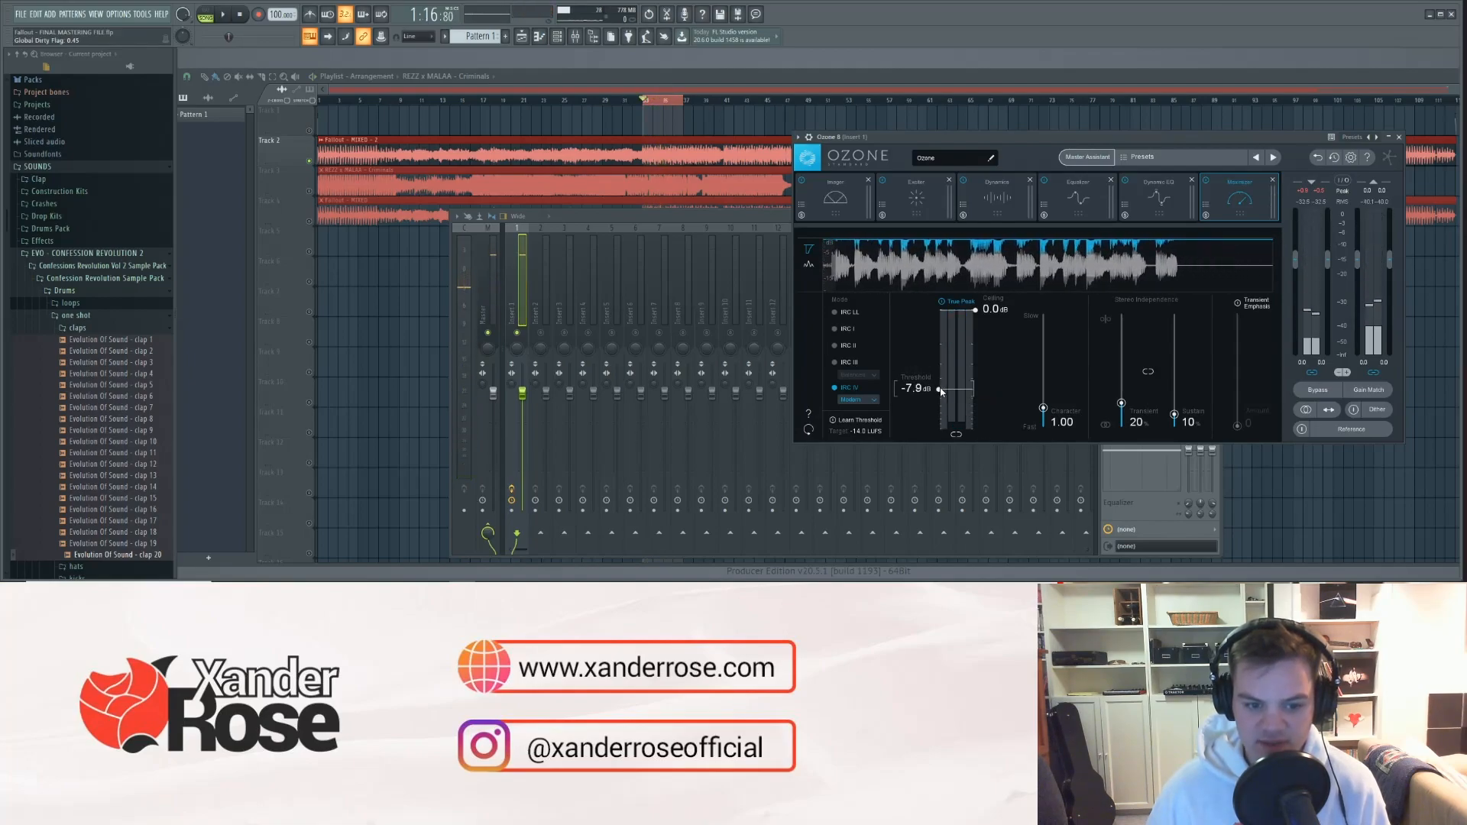
key("space")
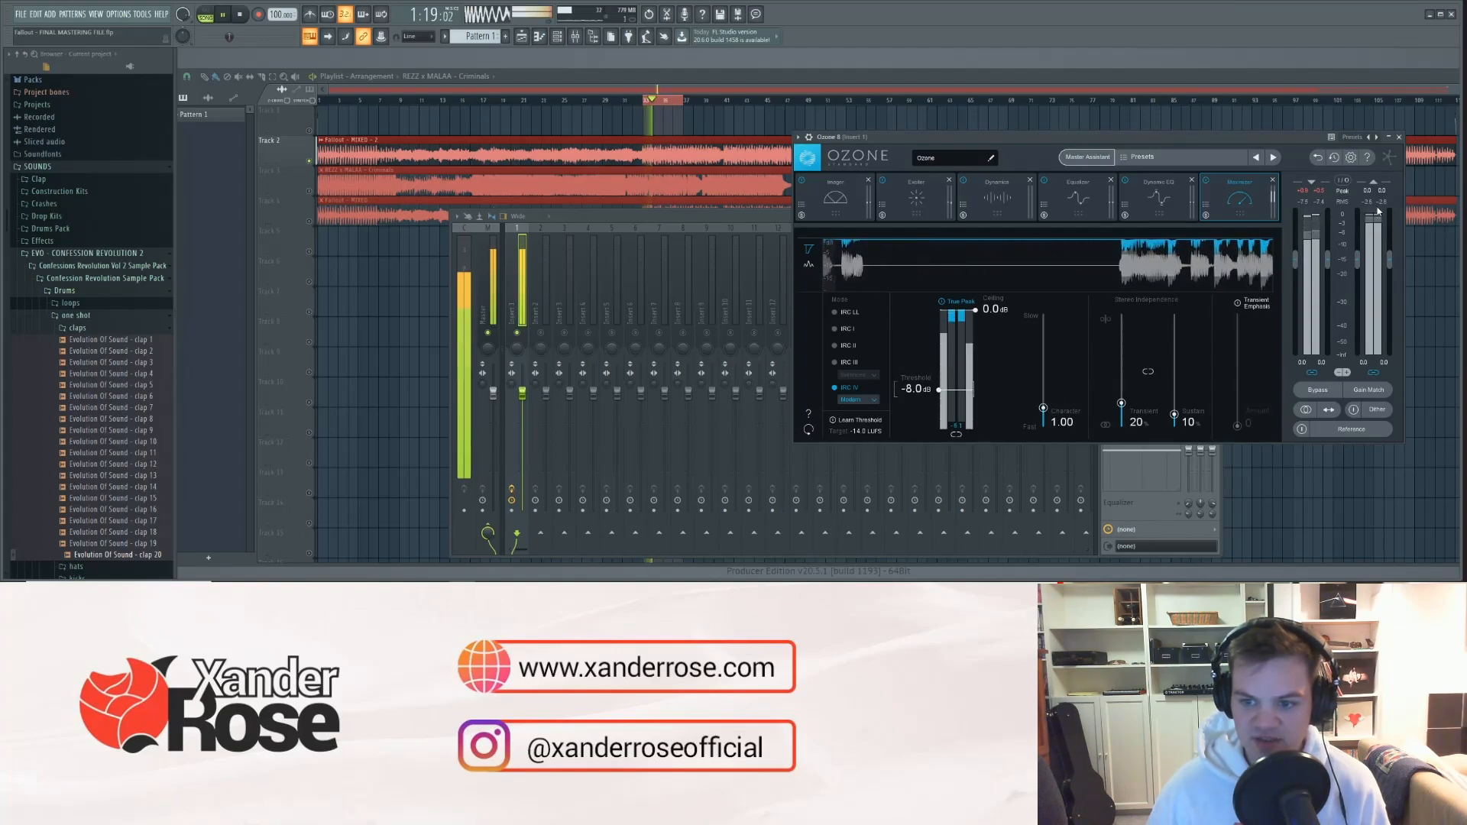
left_click(1008, 204)
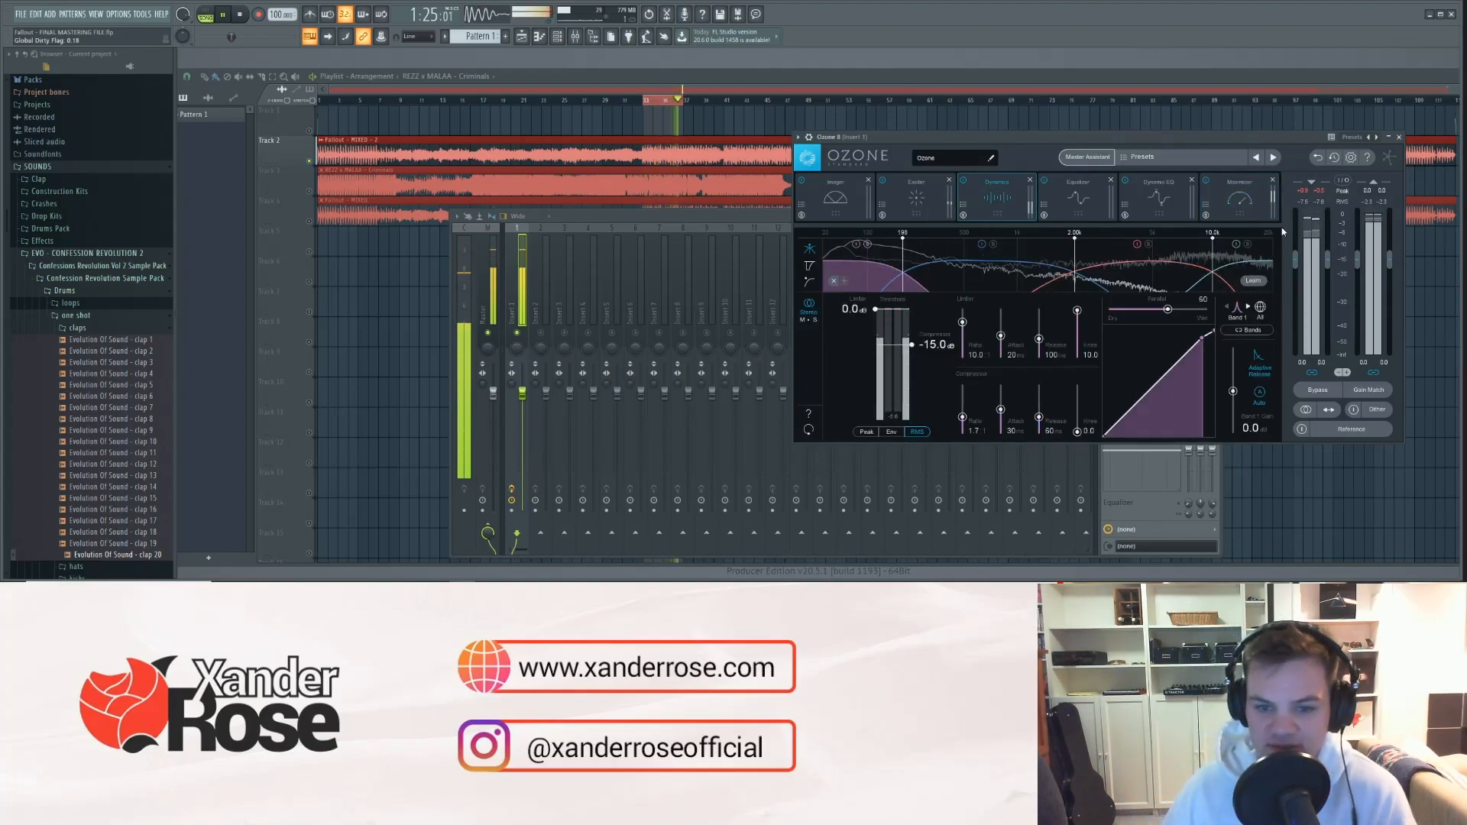
left_click(1254, 209)
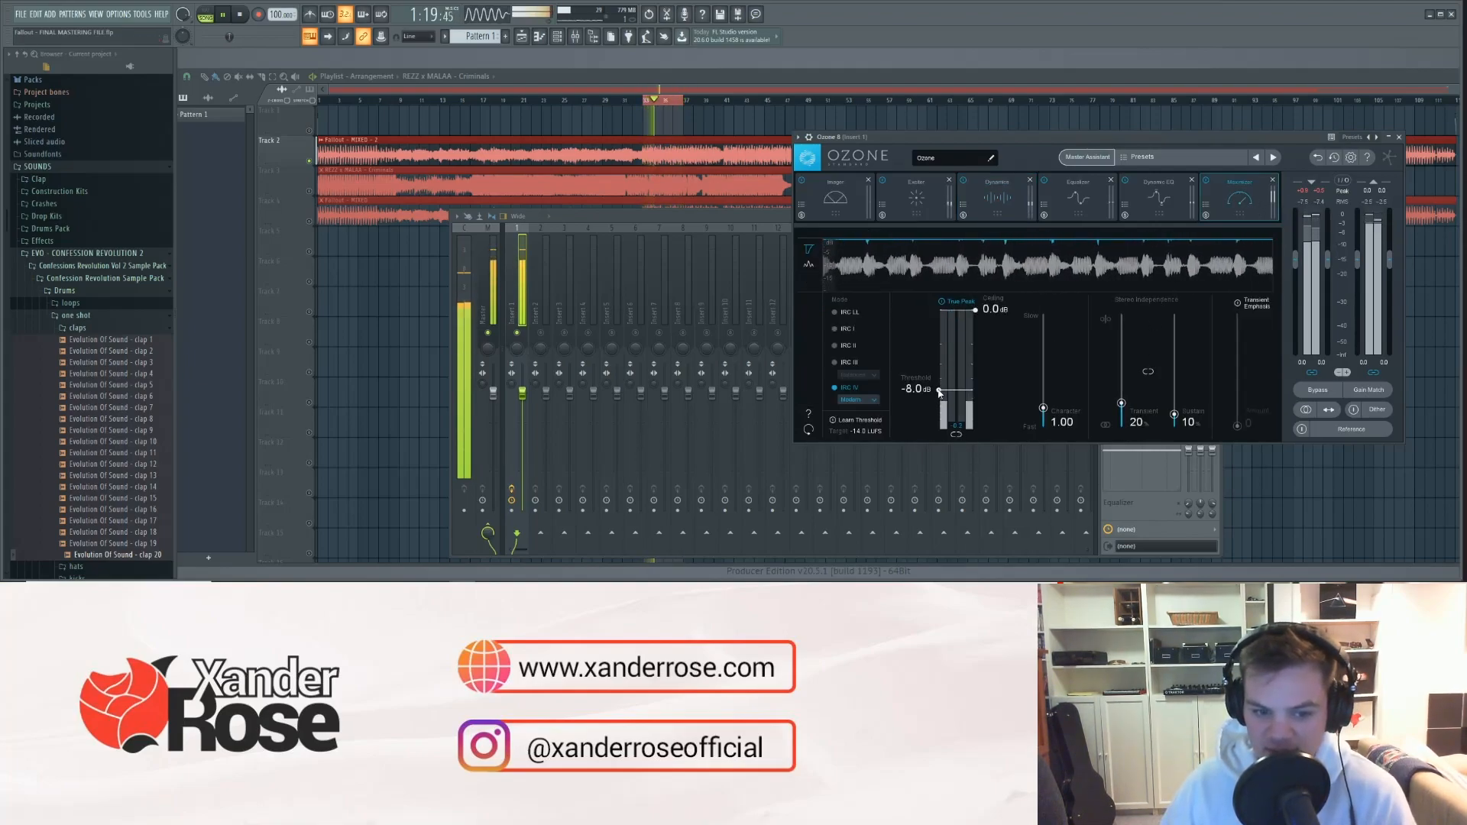
left_click_drag(940, 391, 943, 389)
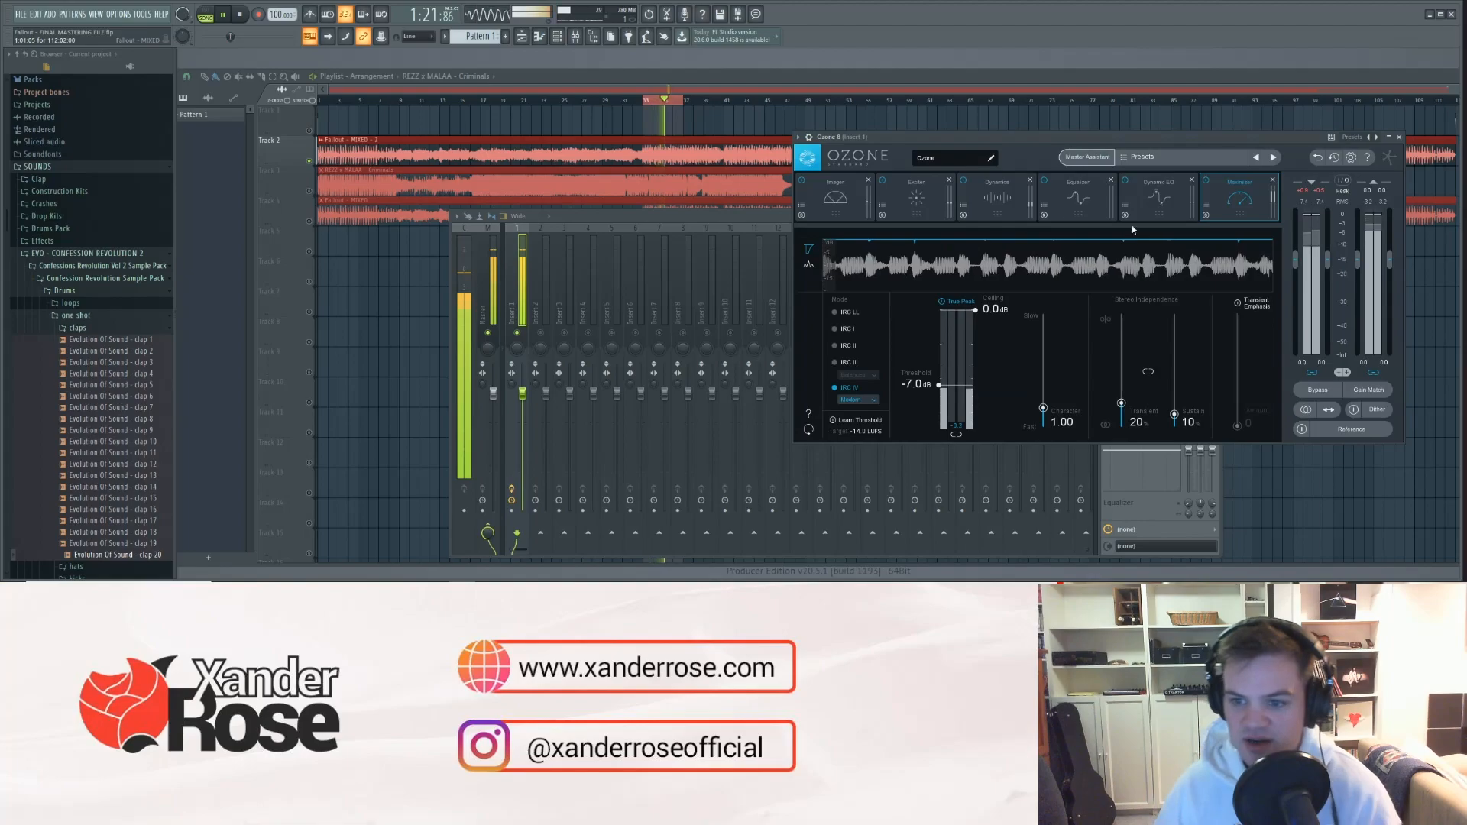
- Compare the Dynamics module with the Maximizer's limiting on the loop, stop playback and clear the plugin and mixer windows
left_click(996, 197)
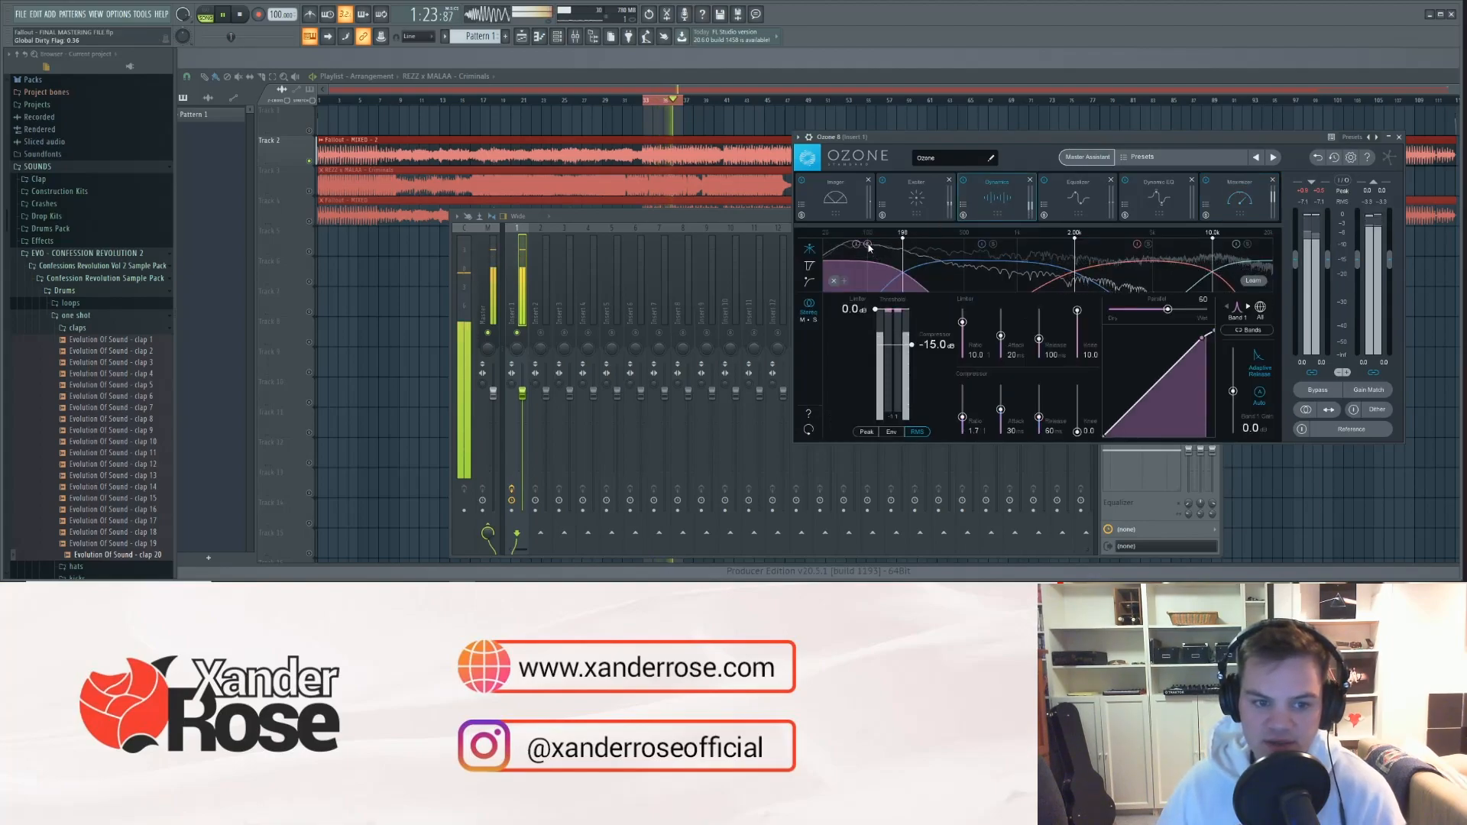
left_click(1240, 198)
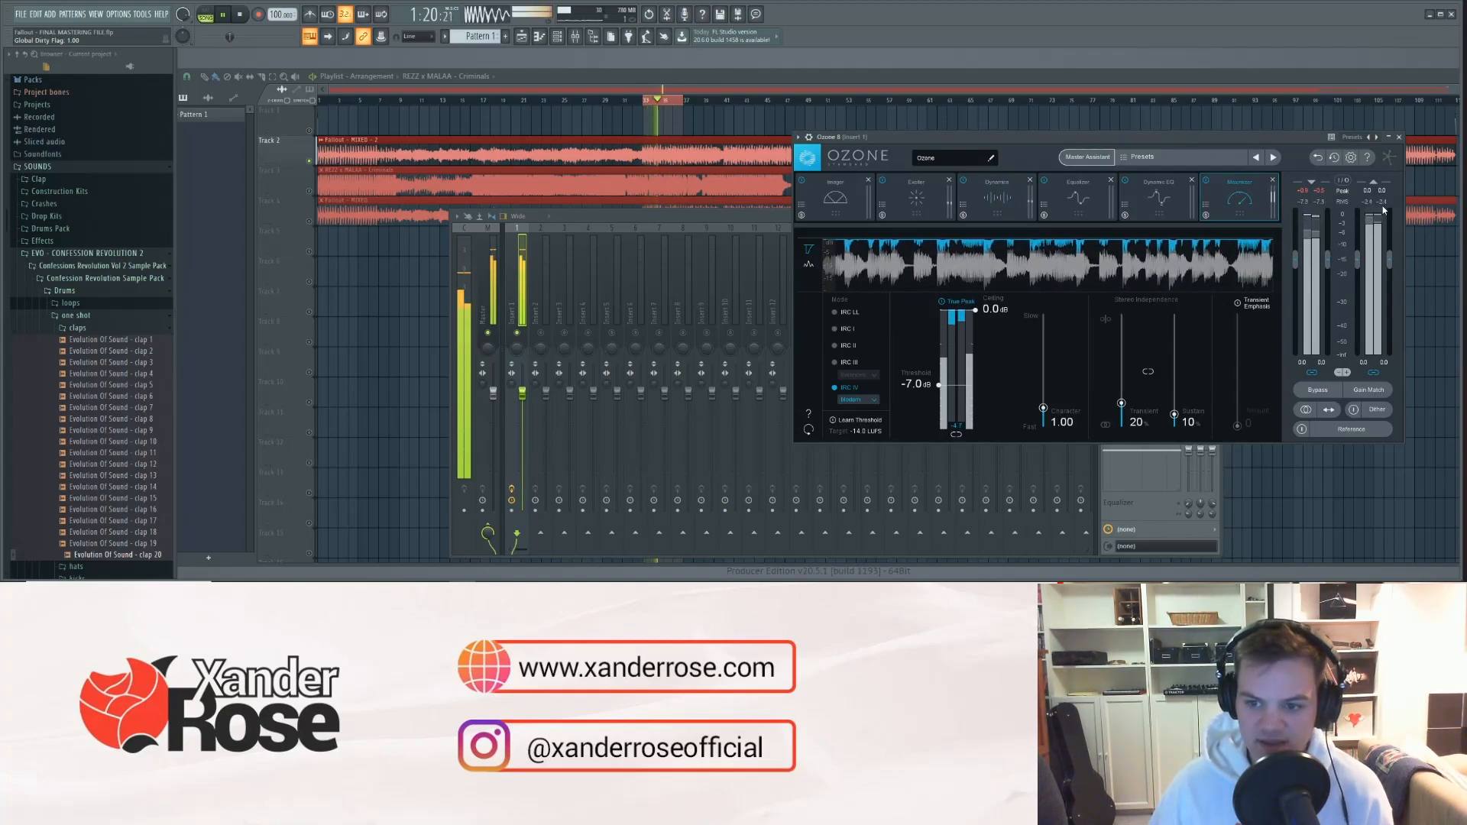
key("space")
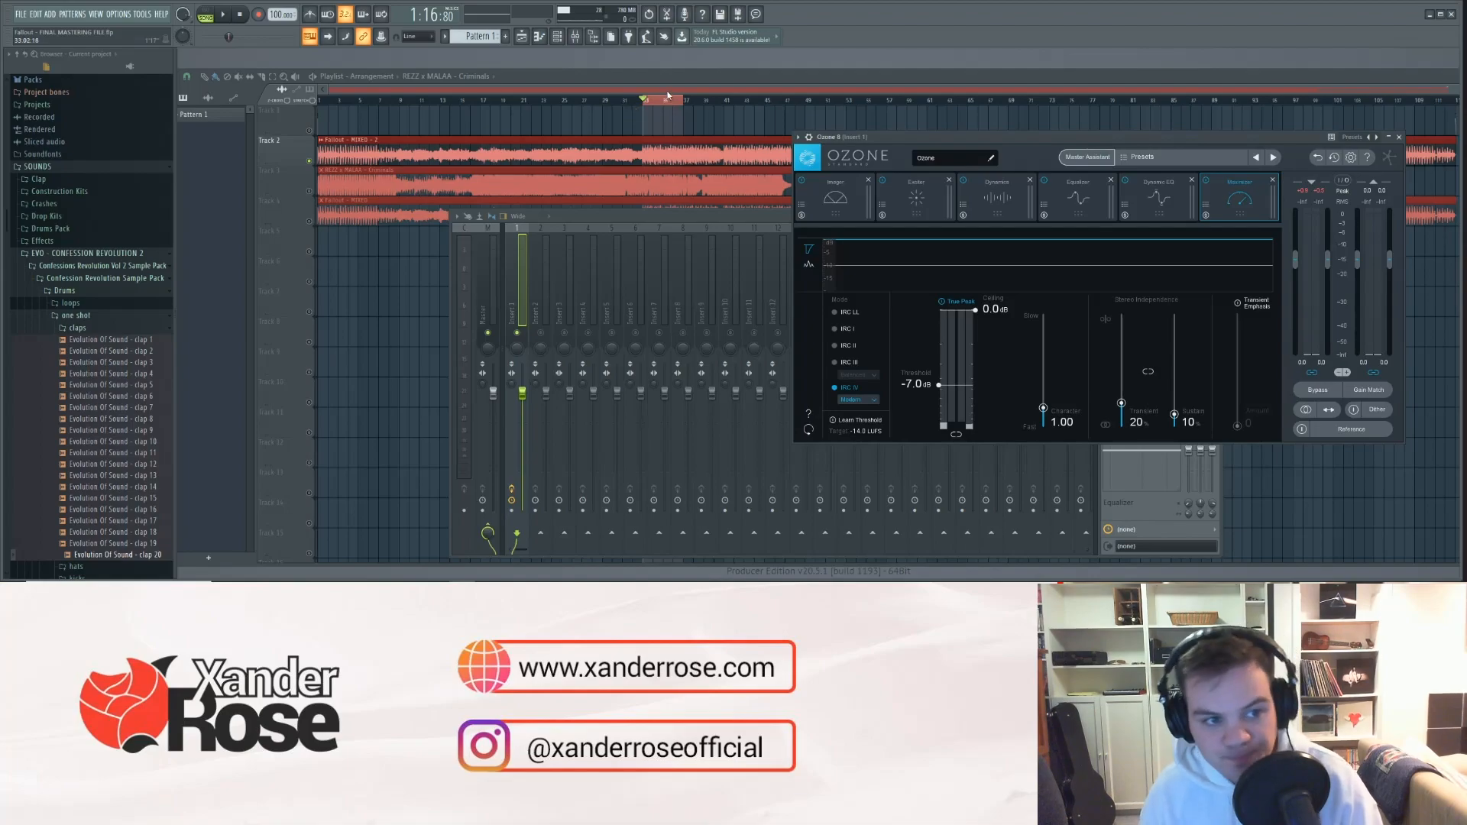
key("F12")
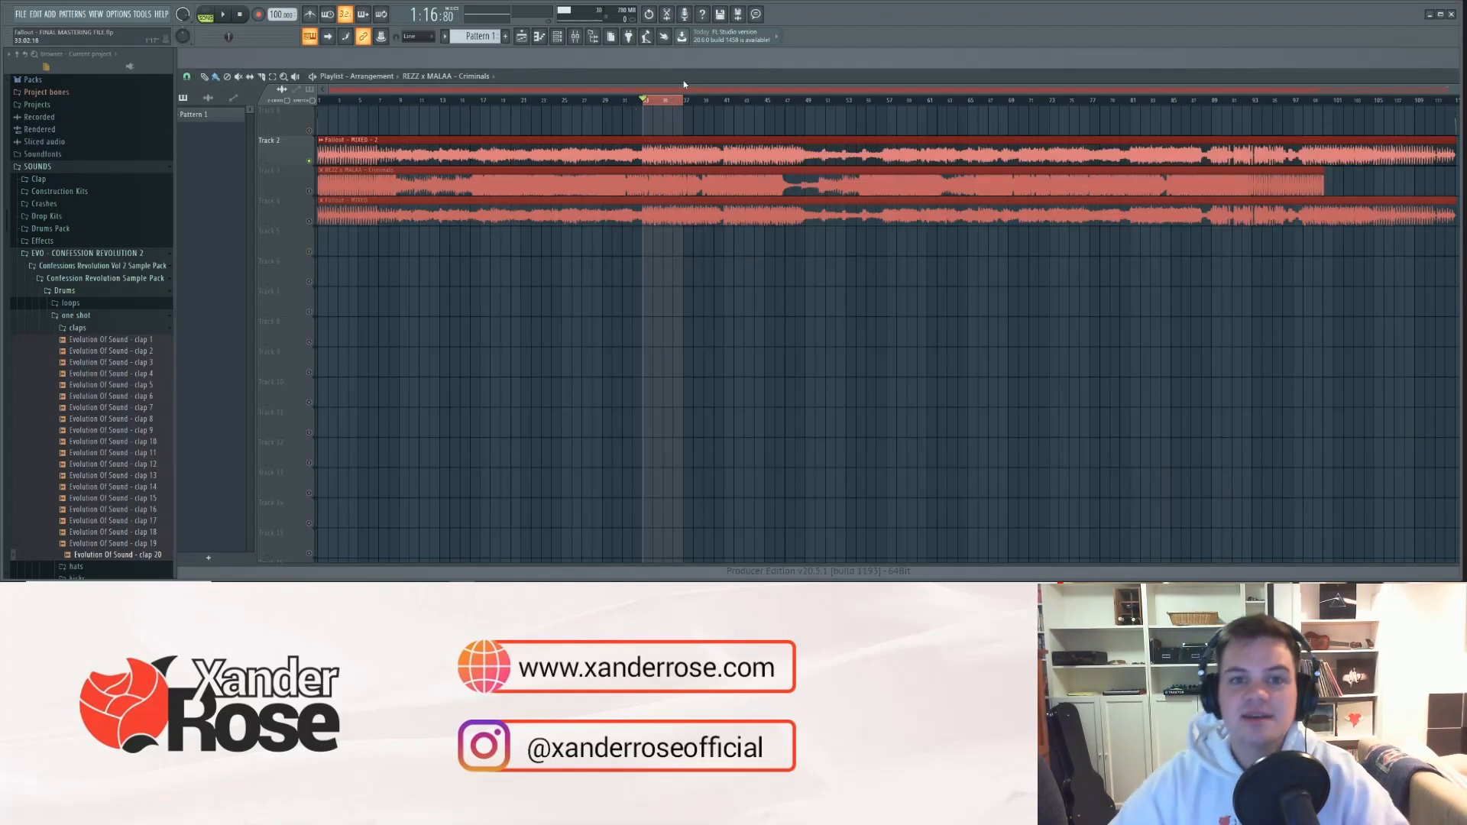